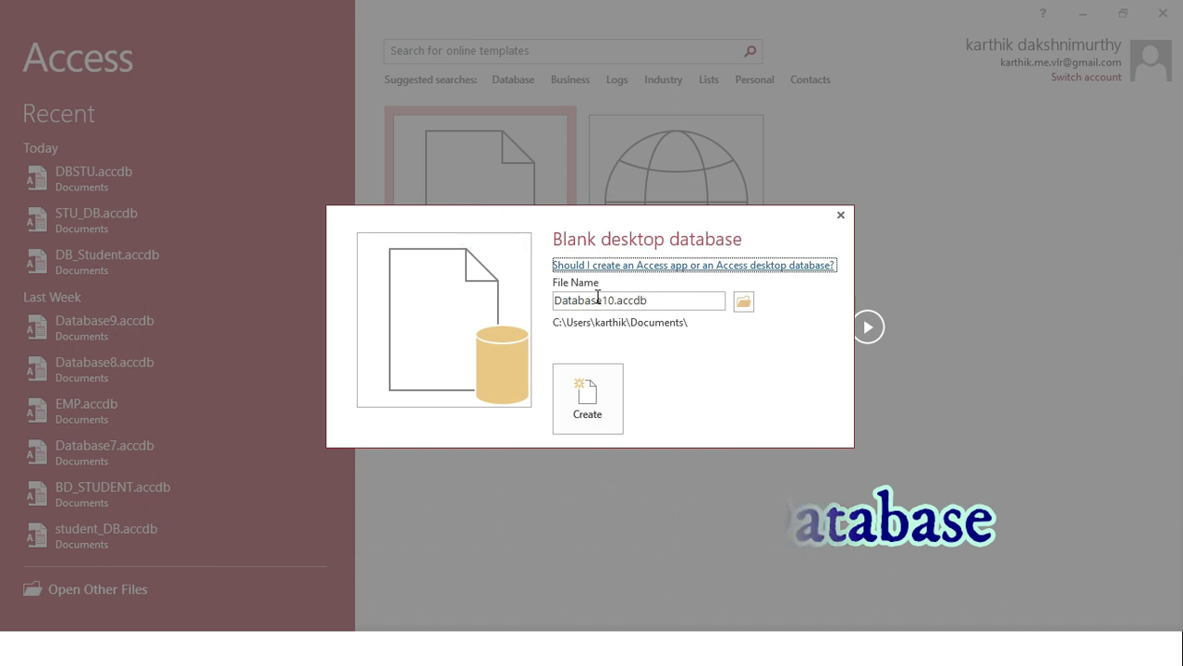
left_click(749, 307)
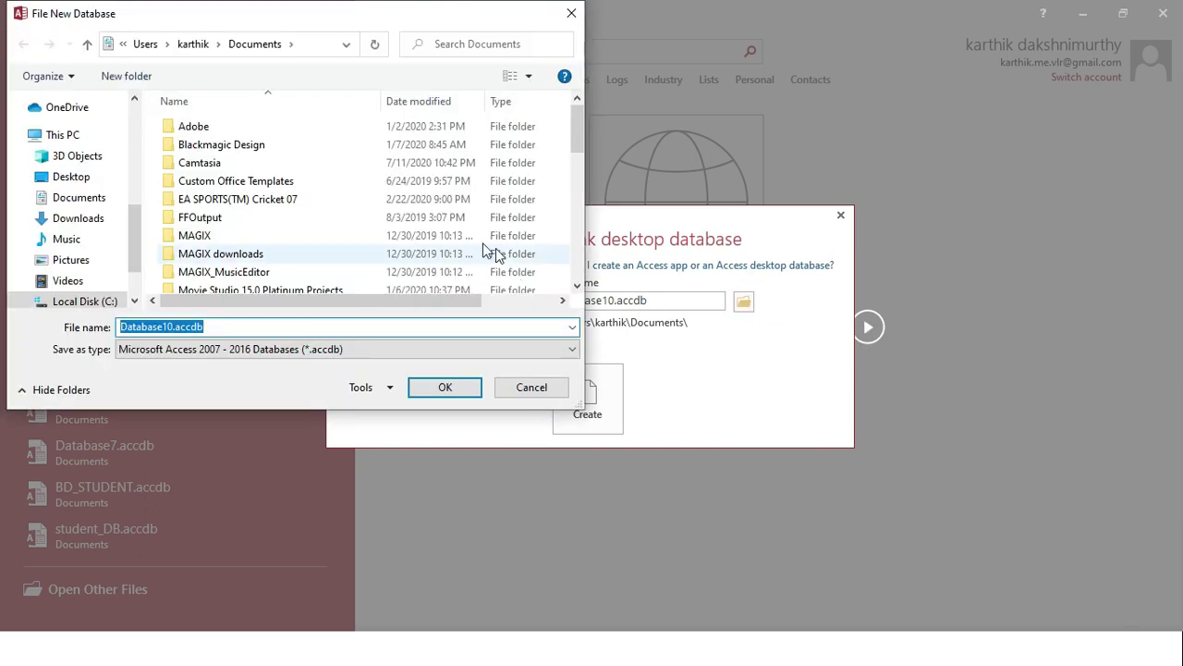
scroll(132, 218, "up", 5)
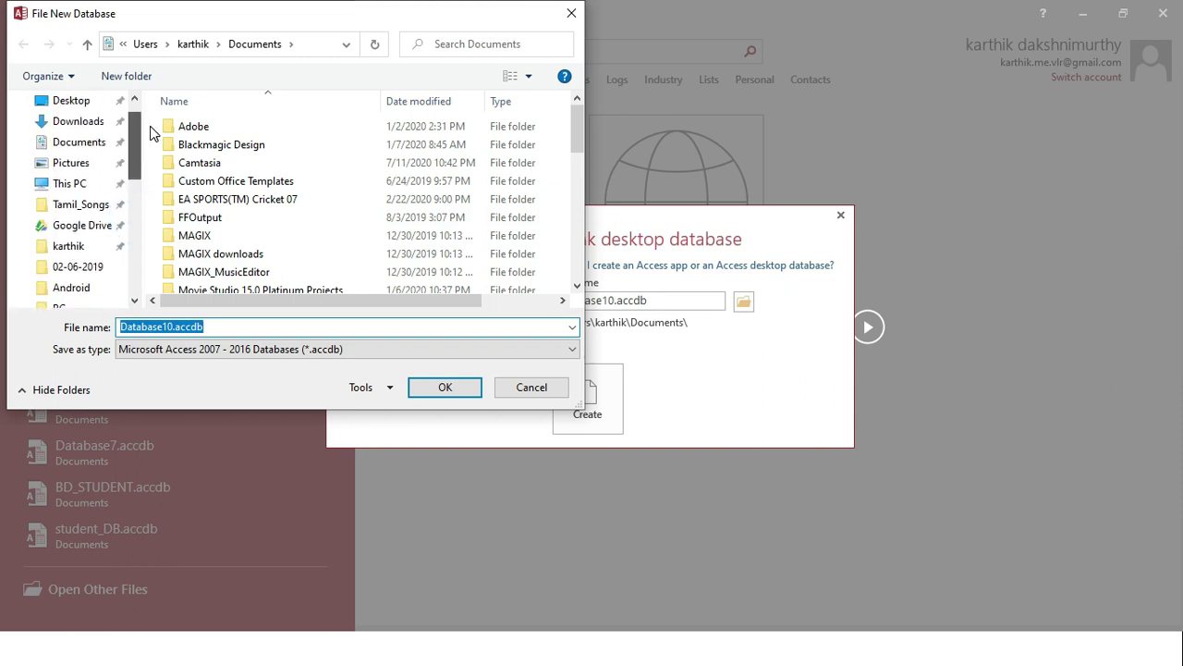
left_click(531, 388)
Name the blank desktop database DBSTU1.accdb and create it
mouse_move(554, 300)
left_mouse_down()
mouse_move(647, 301)
mouse_move(568, 301)
left_mouse_up()
key("Delete")
key("Delete")
key("Delete")
key("Delete")
key("Delete")
key("Delete")
key("Delete")
key("Delete")
key("Delete")
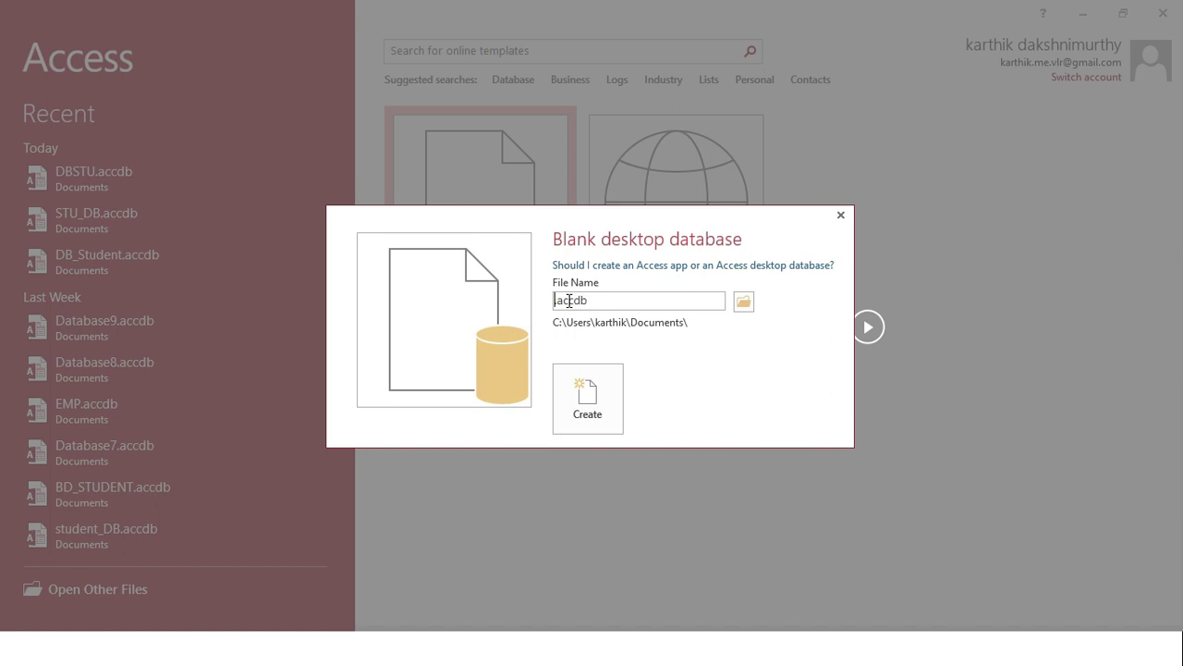
type("DBSTU1")
left_click(579, 392)
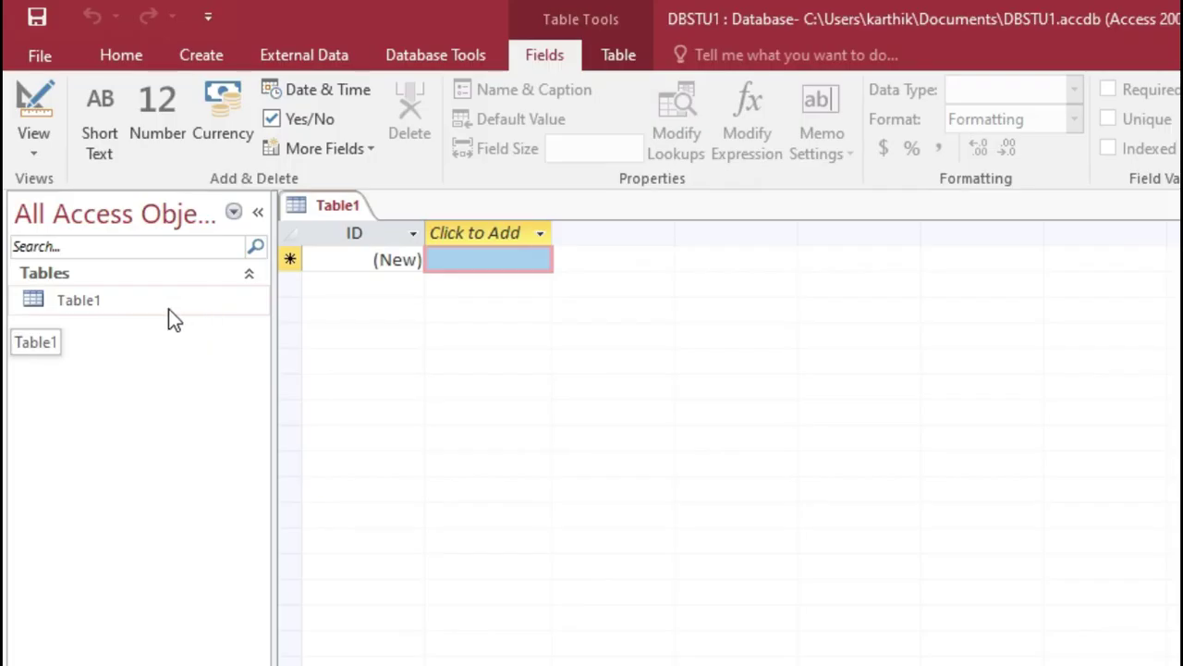
Switch Table1 to Design View, saving the table under the name Student
right_click(77, 301)
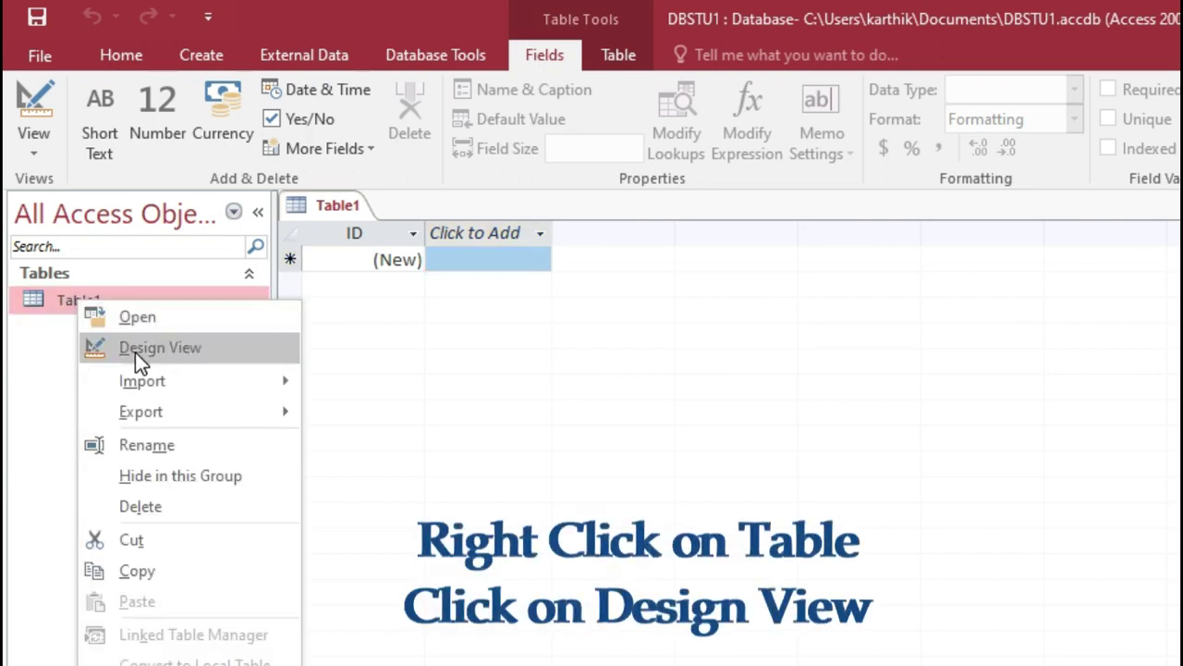
left_click(28, 355)
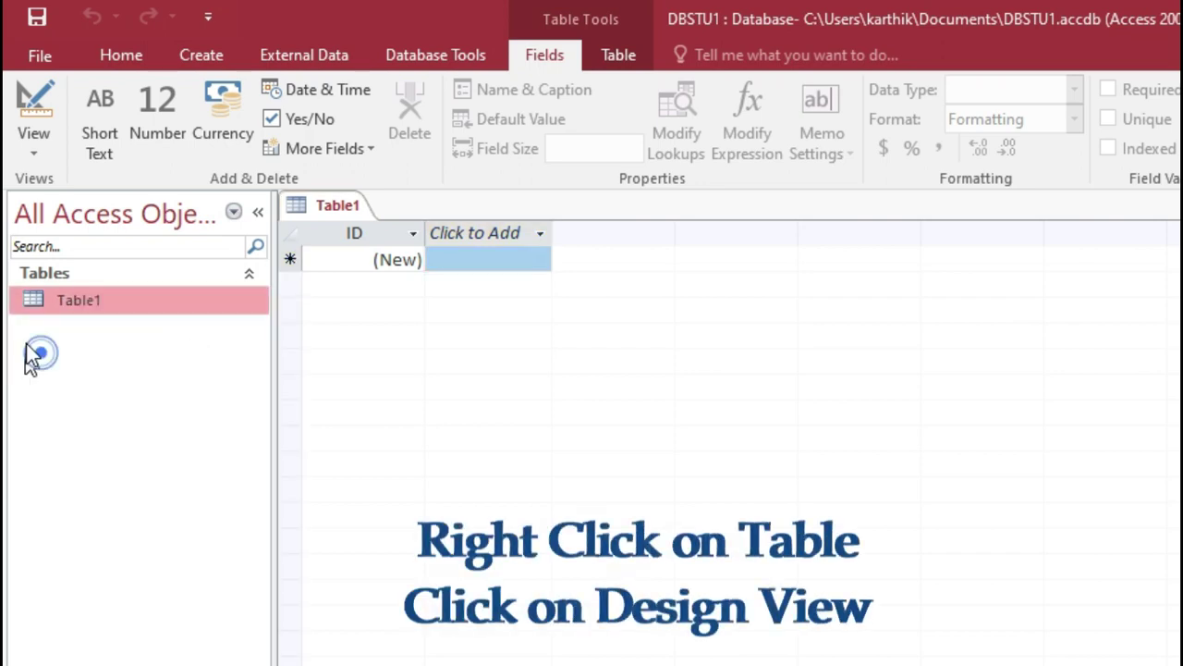
left_click(41, 150)
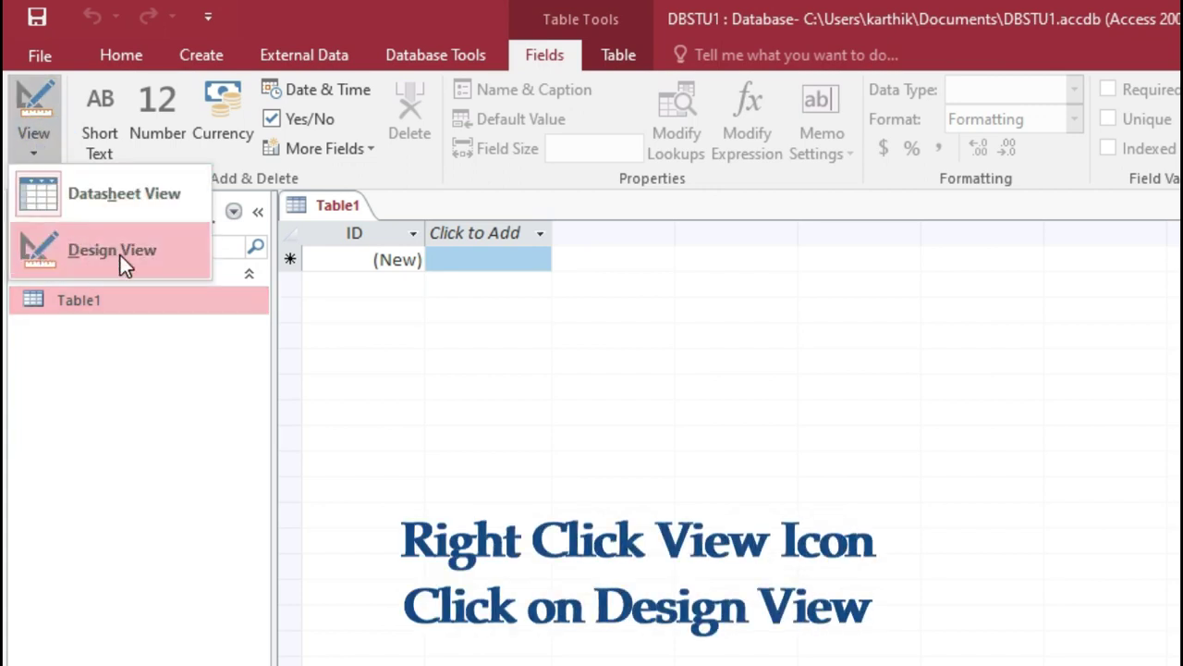
left_click(120, 255)
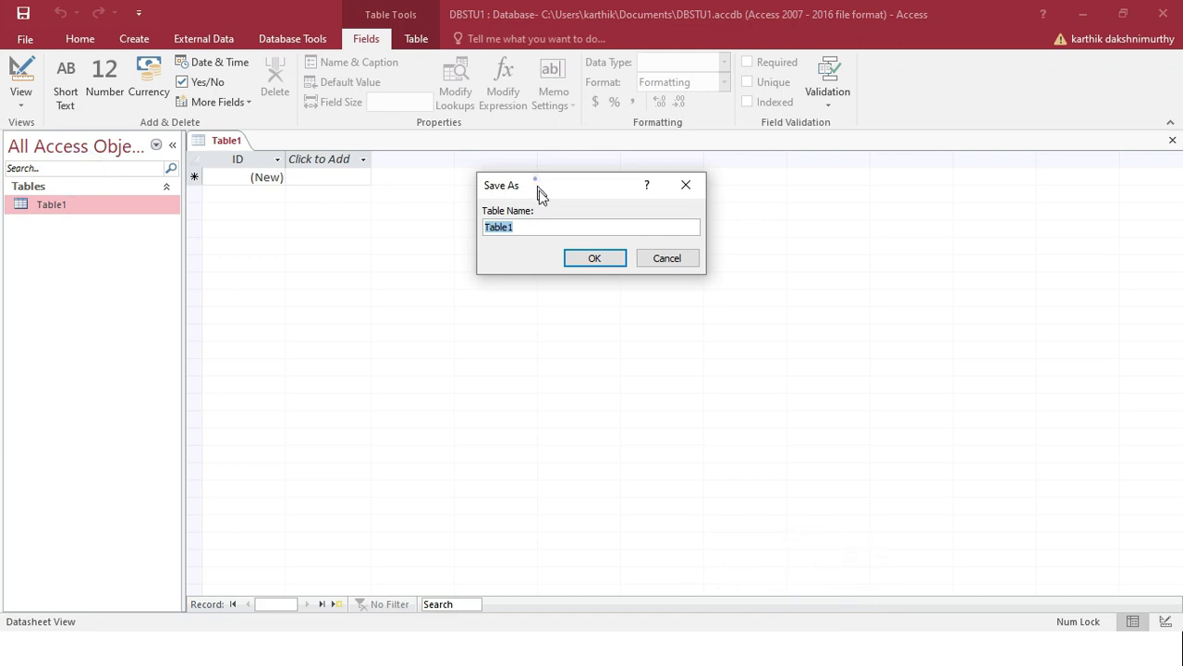
left_click_drag(539, 190, 545, 207)
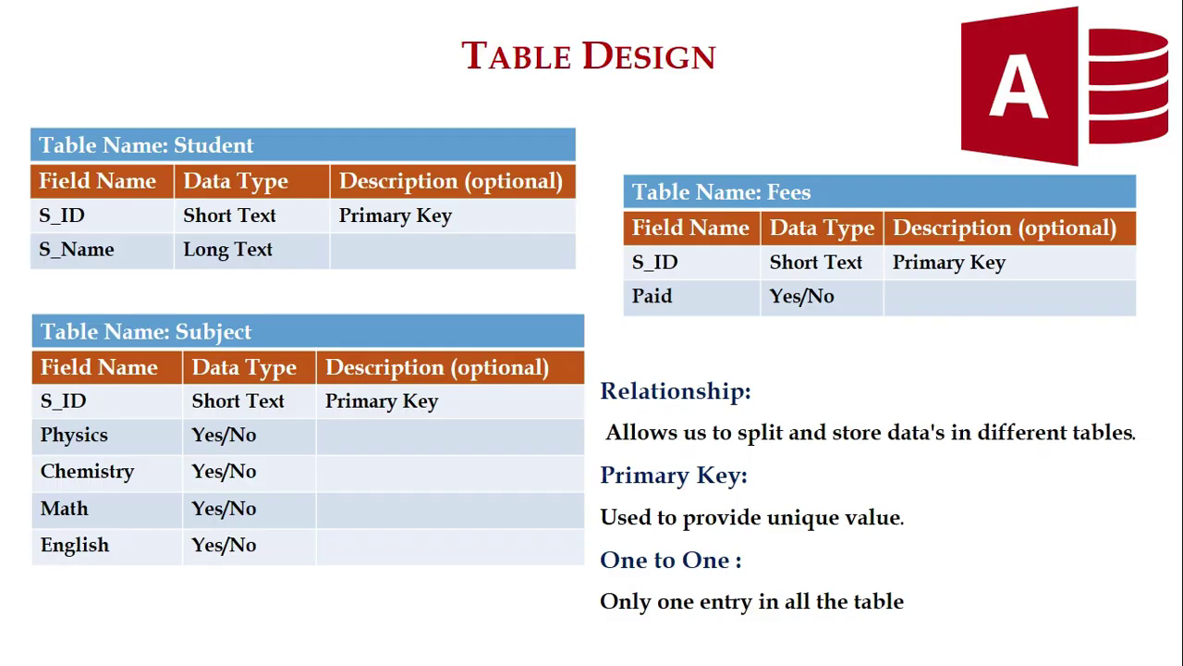
key("alt+Tab")
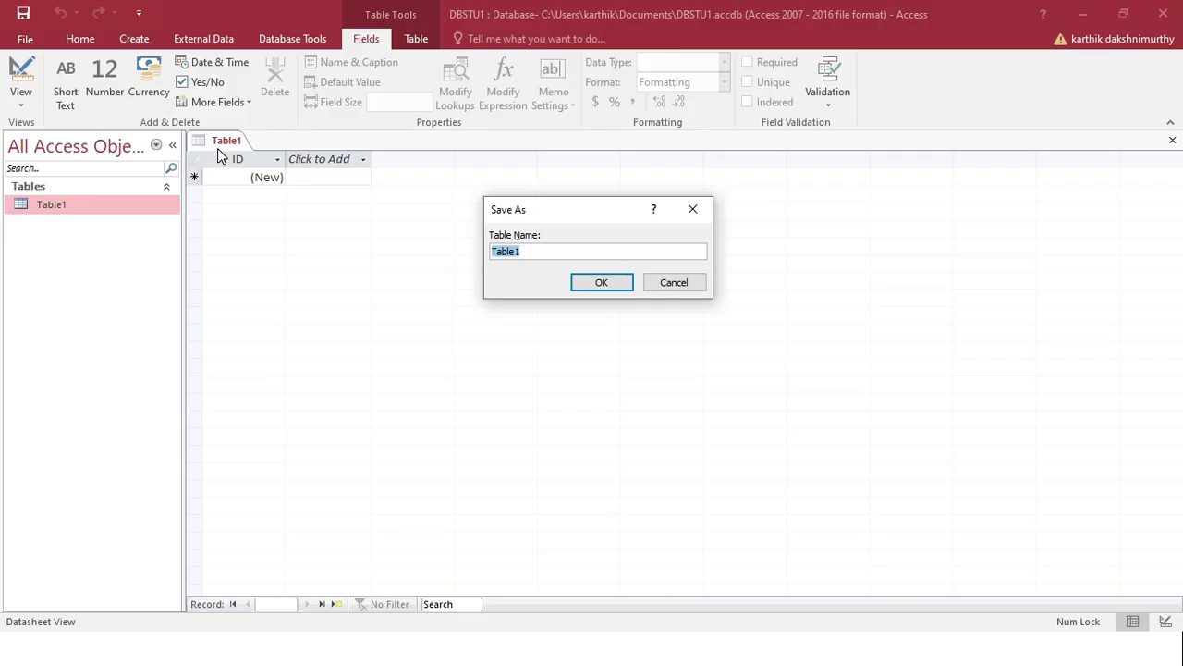
type("Student")
left_click(602, 285)
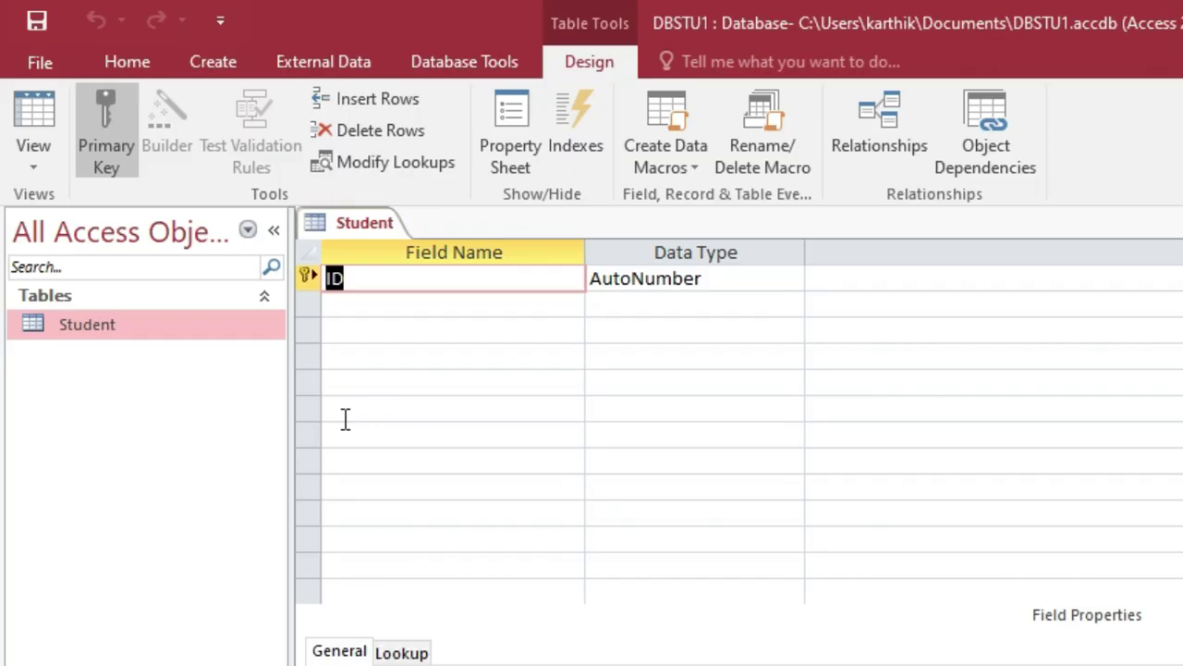
Rename the first field of the Student table to S_ID and set its data type to Short Text
type("S_ID")
key("Tab")
type("S")
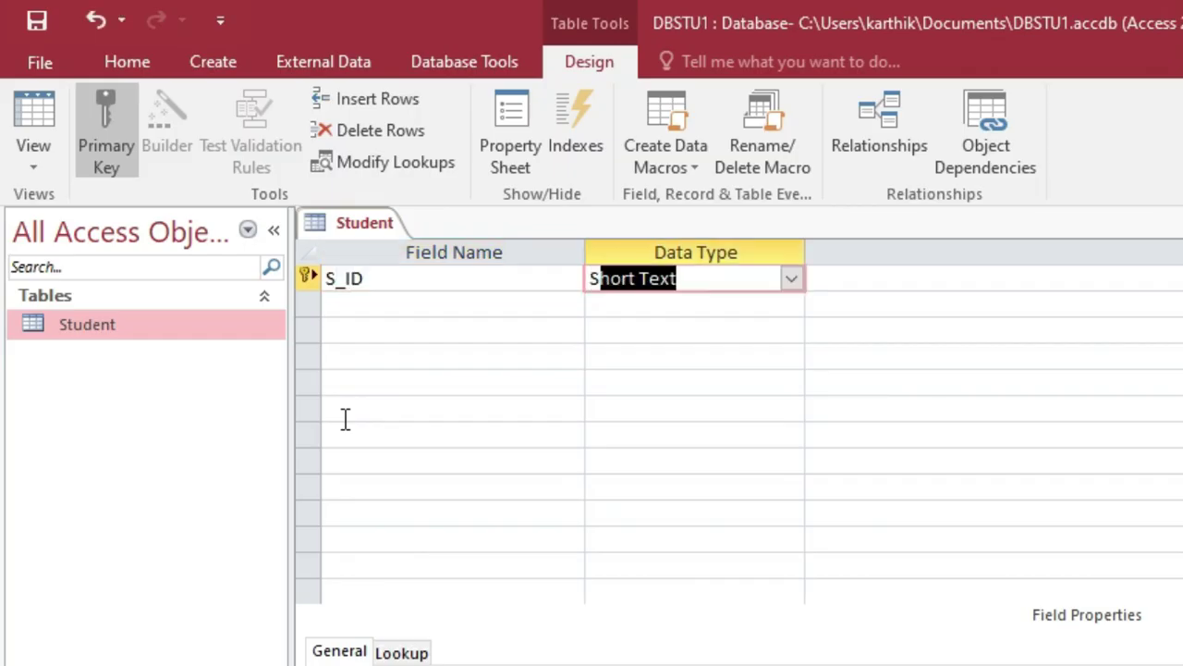
key("Tab")
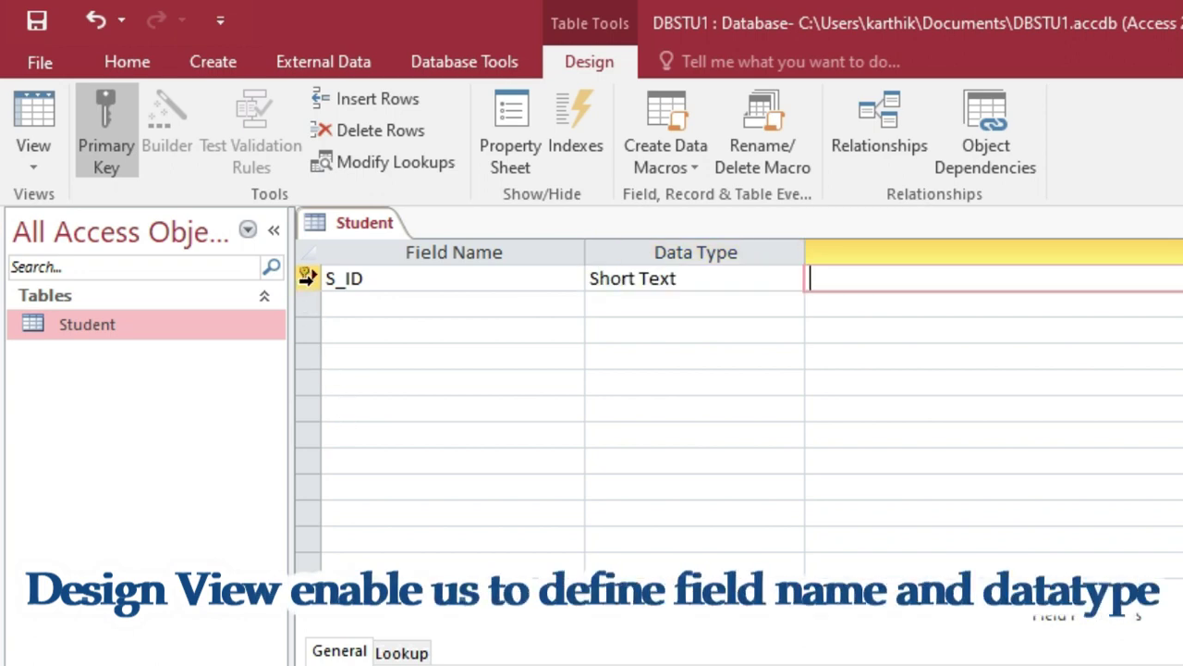
Remove the primary key from the S_ID field and assign it again
mouse_move(308, 277)
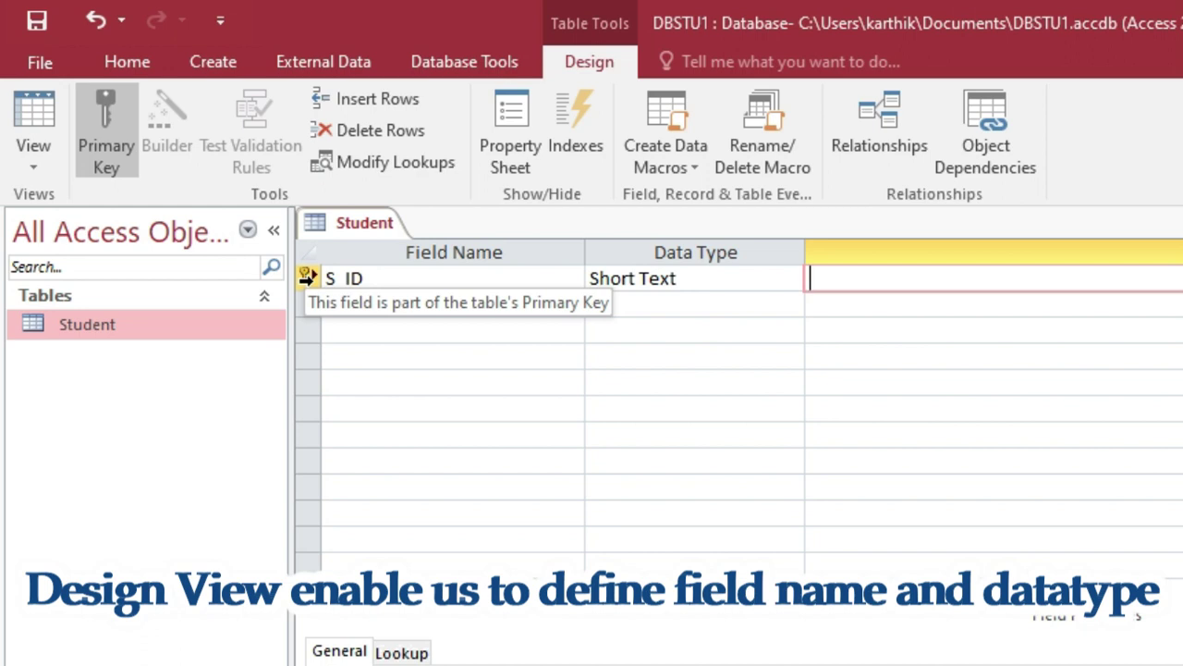
right_click(305, 275)
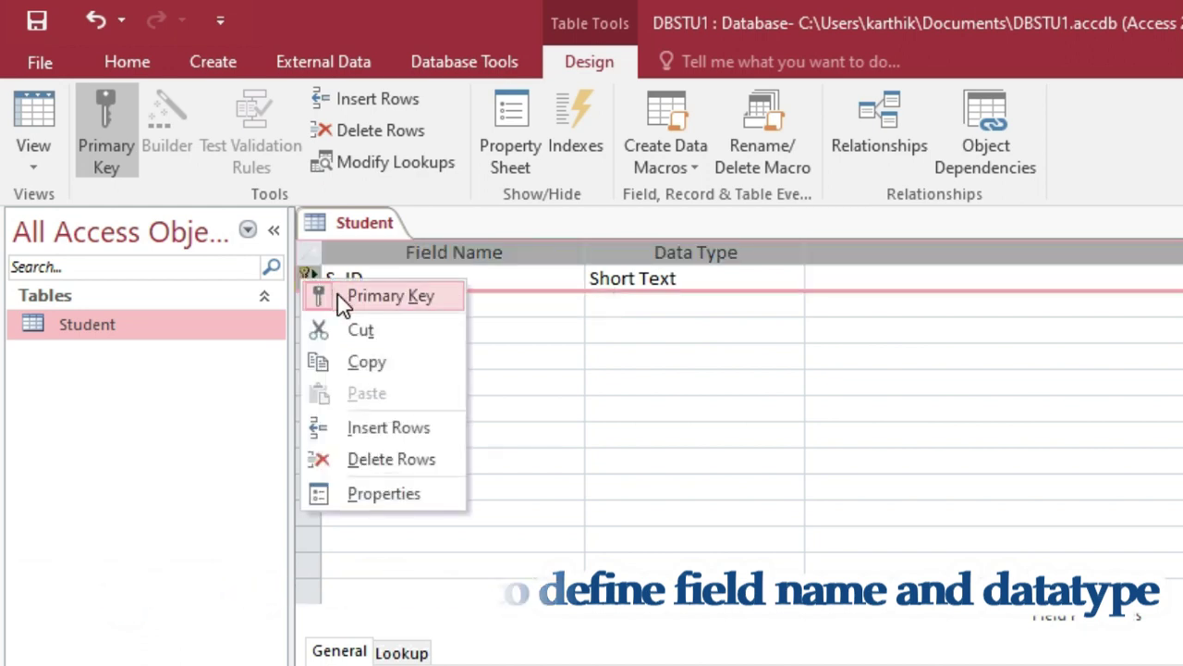
left_click(441, 309)
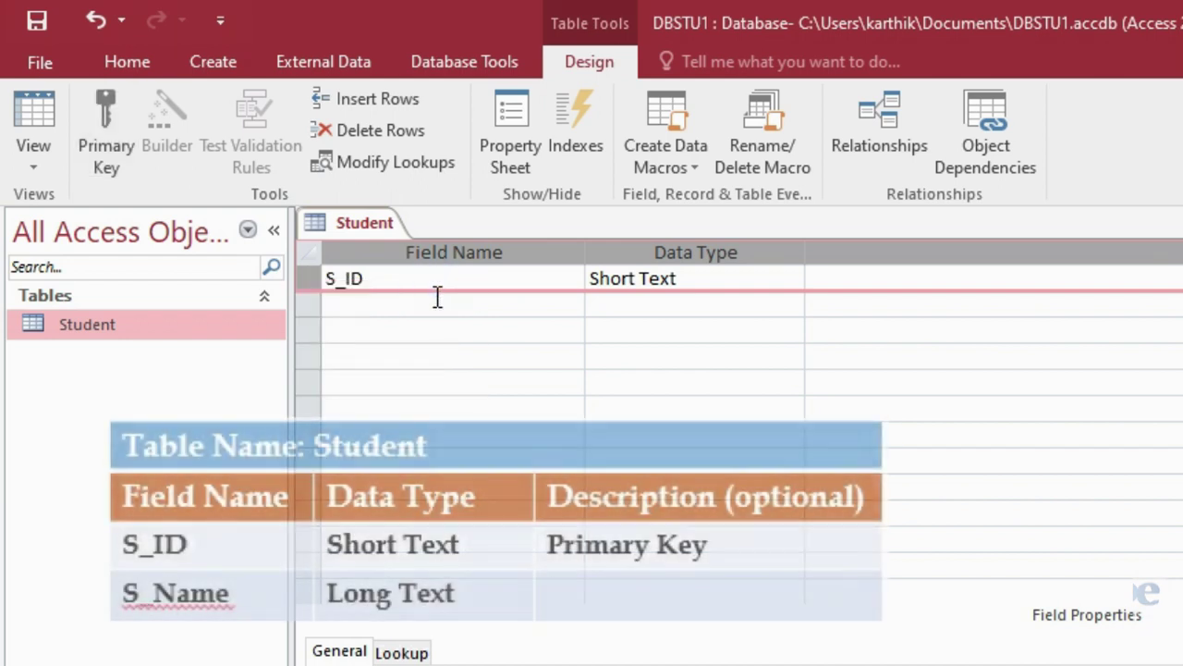
right_click(303, 275)
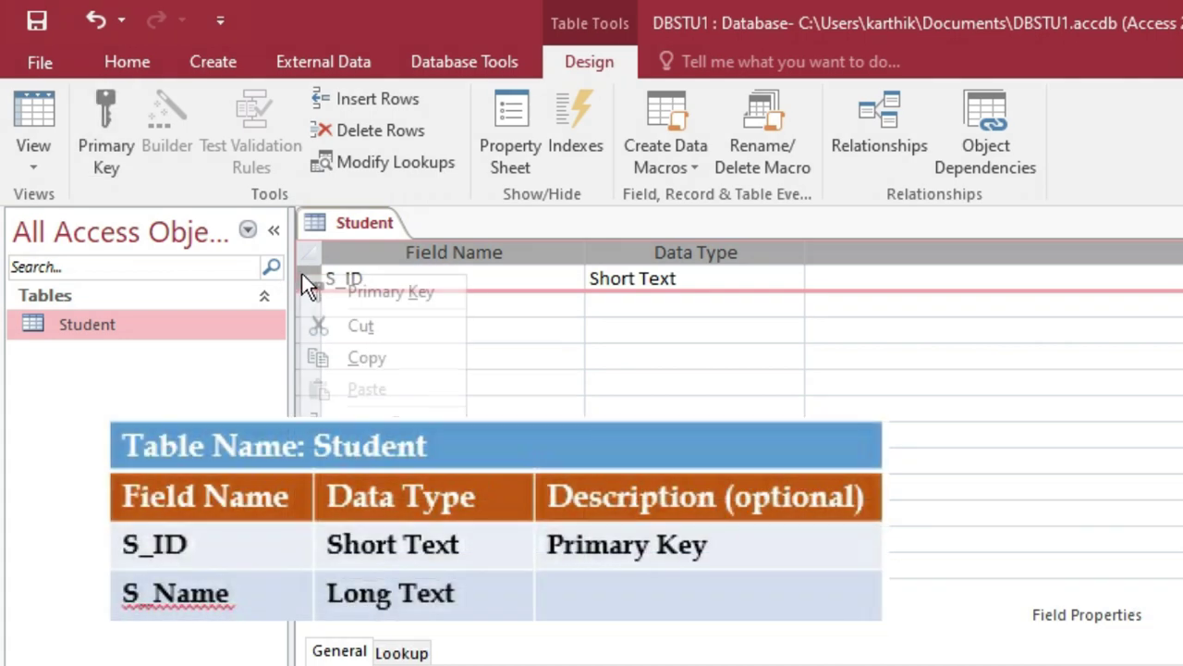
left_click(411, 296)
Add a second field named S_Name with the data type Long Text
left_click(414, 302)
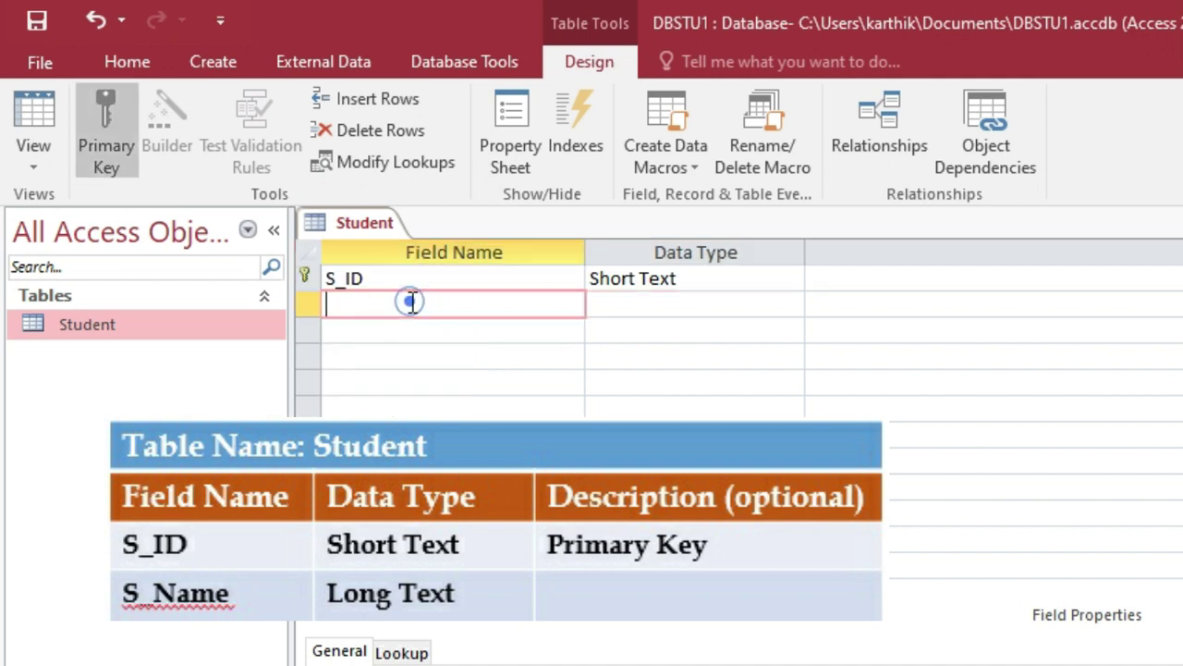
type("S_Name")
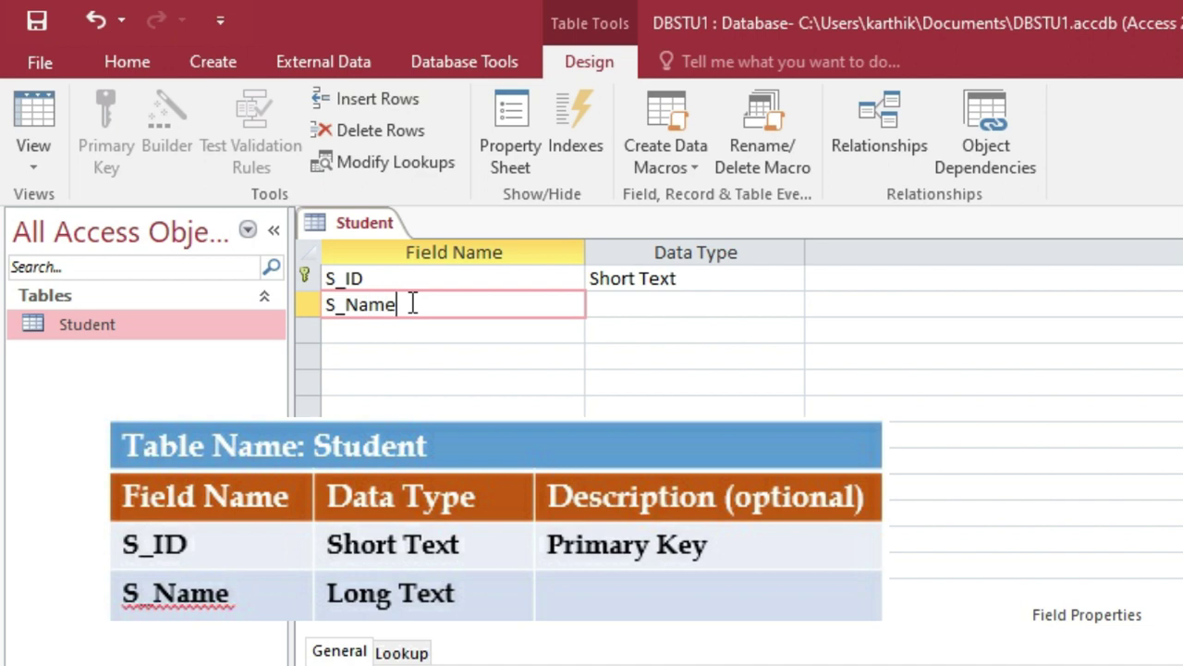
key("Tab")
type("l")
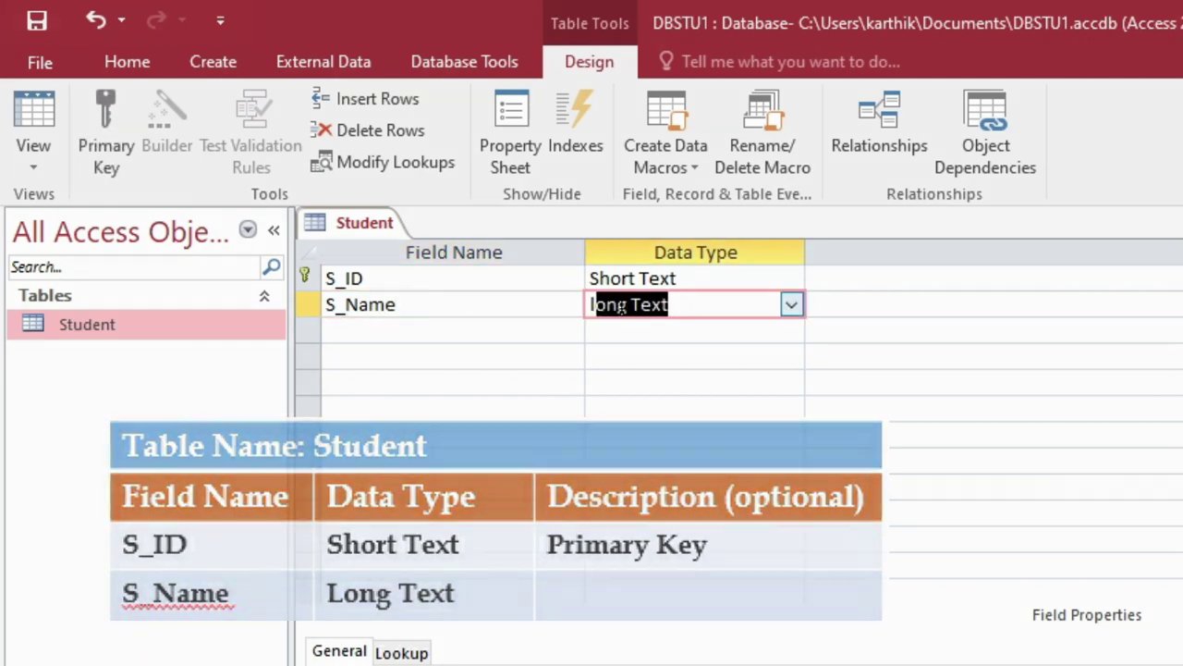
key("Down")
key("Down")
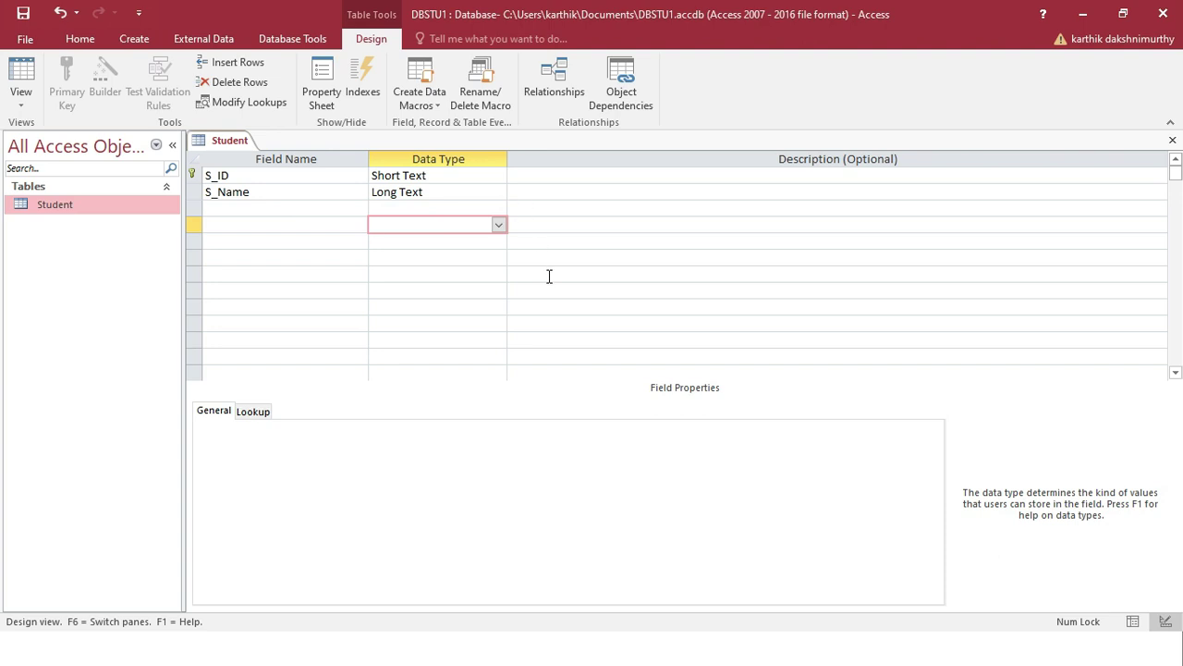
Close the Student table's design and save the changes
left_click(1173, 140)
left_click_drag(695, 303, 676, 240)
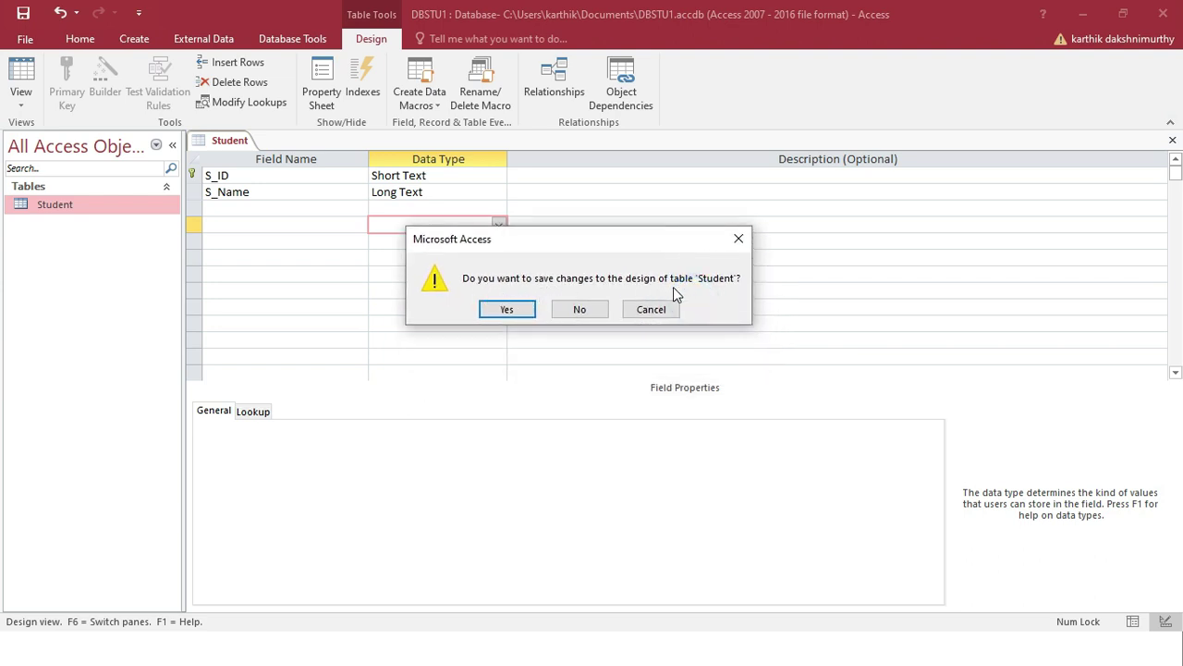
left_click(514, 312)
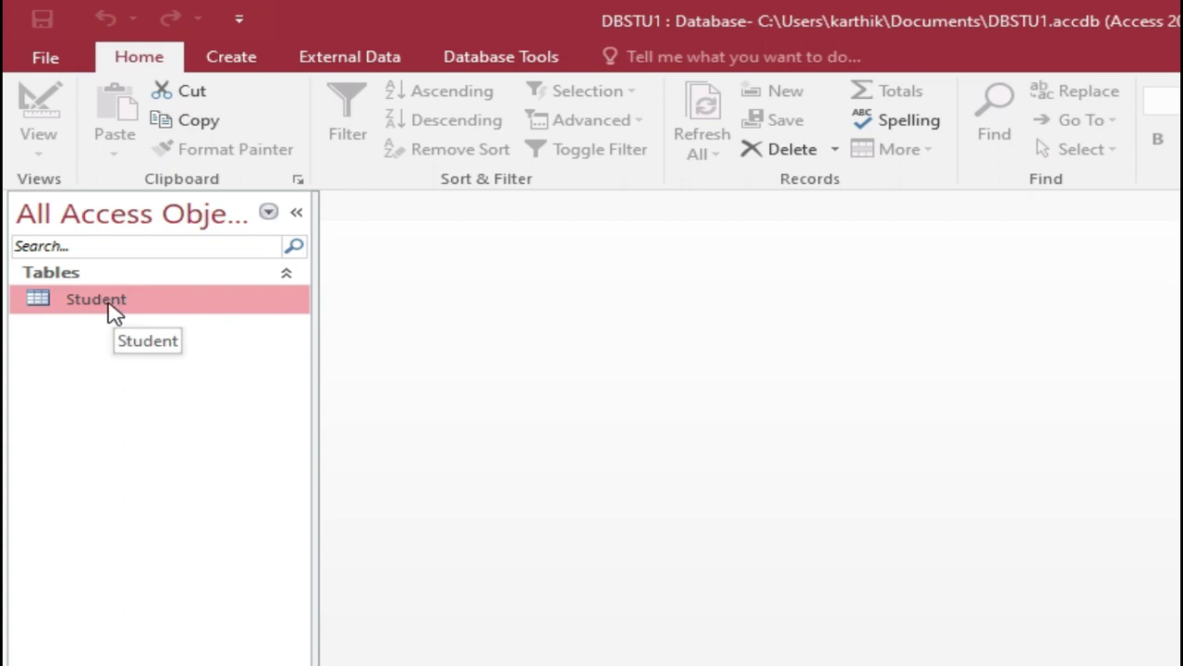
Open the Student table's datasheet and enter the first record with S_ID S101 and the student's name
double_click(143, 302)
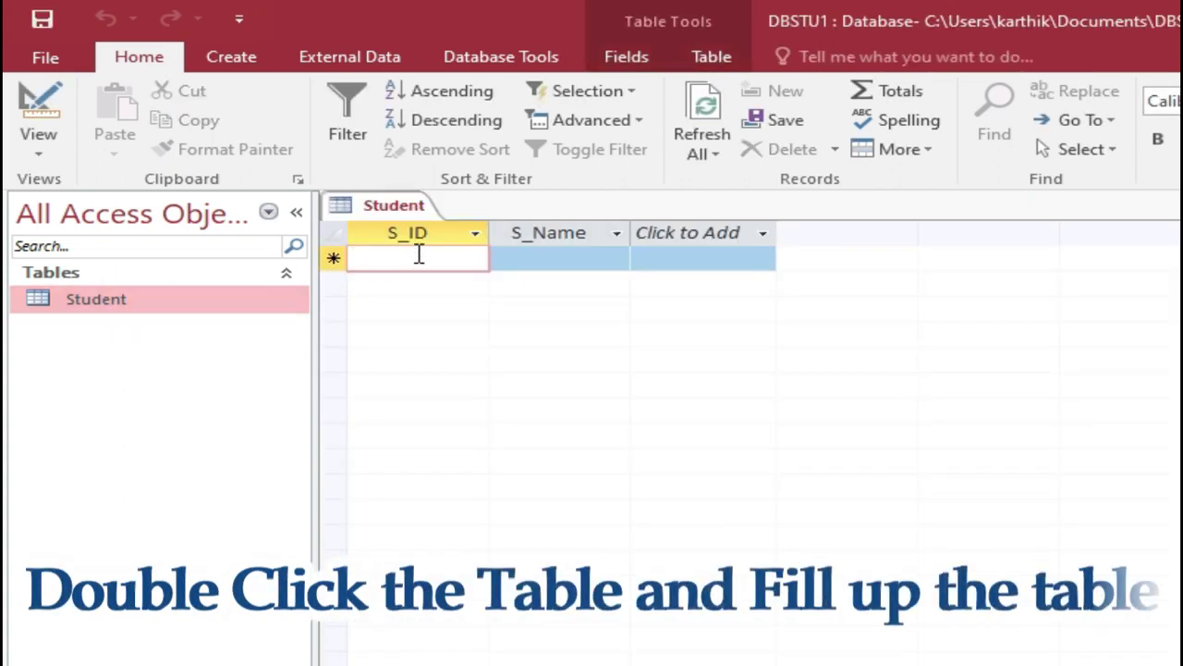
type("S101")
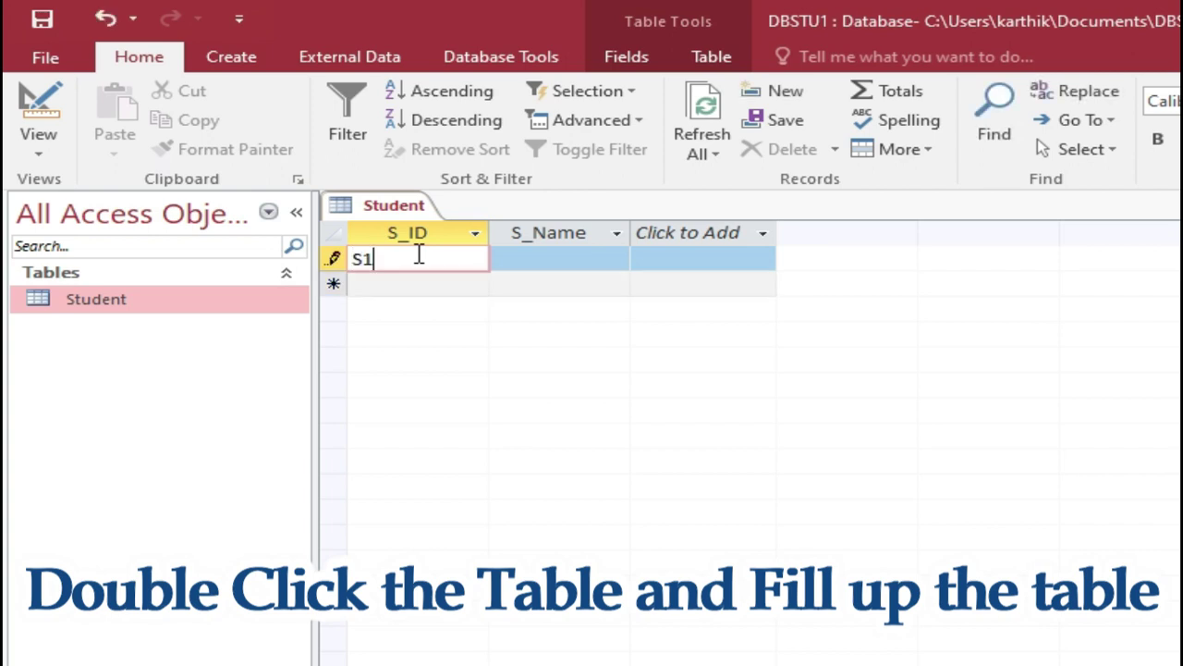
key("Tab")
type("Karthi")
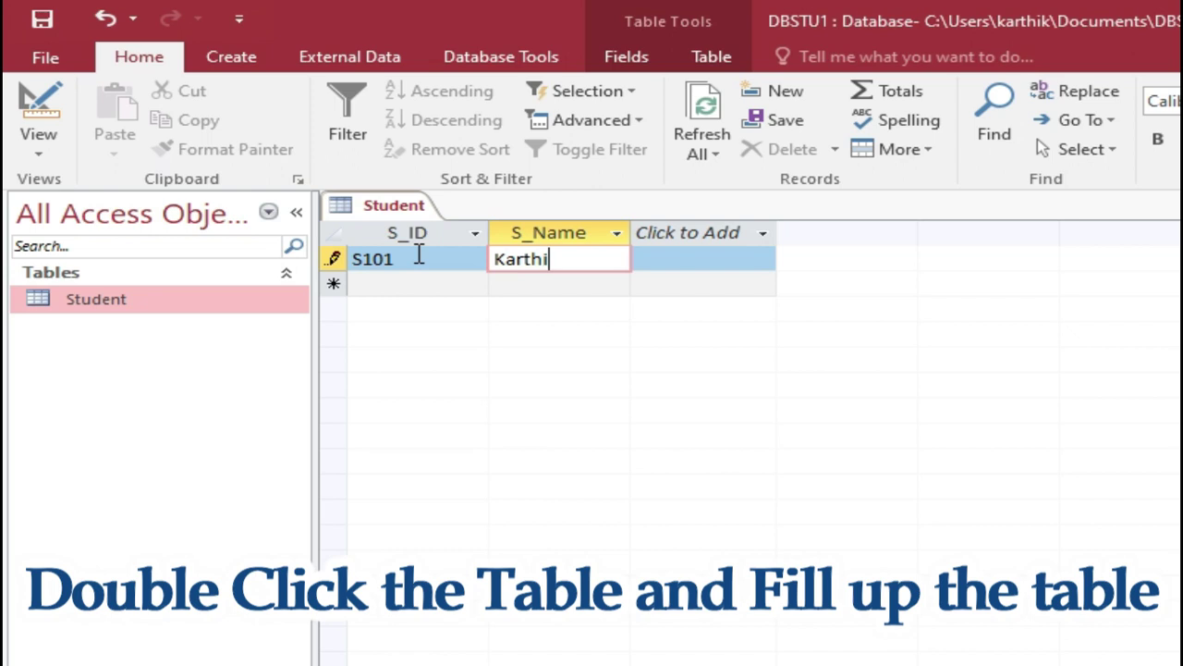
type("k")
key("Tab")
Enter the second record with S_ID S102 and the student's name, completing its missing last letter
type("S102")
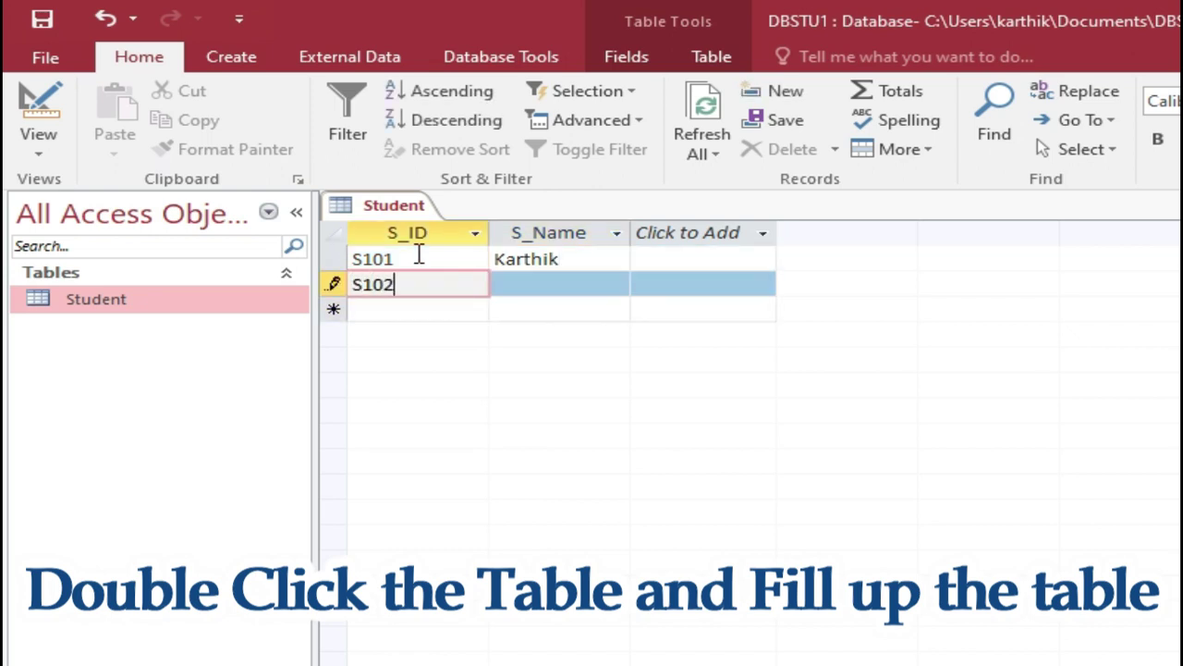
key("Tab")
type("Ush")
key("Tab")
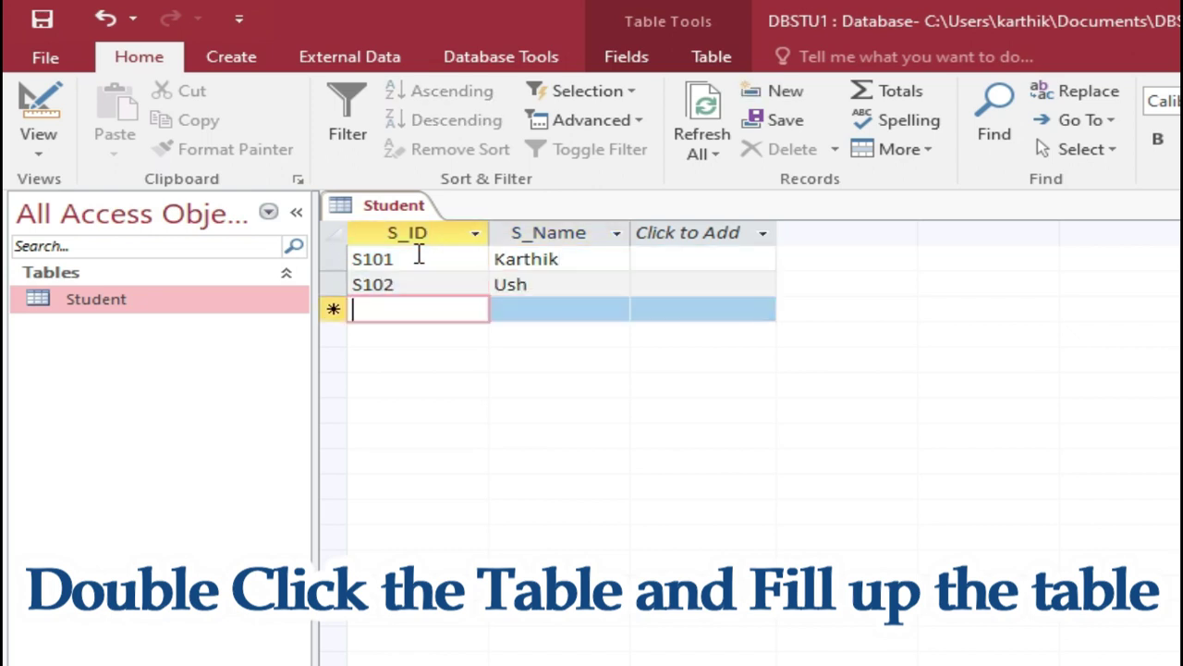
left_click(560, 283)
type("a")
Enter the third record with S_ID S103 and the student's name
left_click(459, 315)
type("S103")
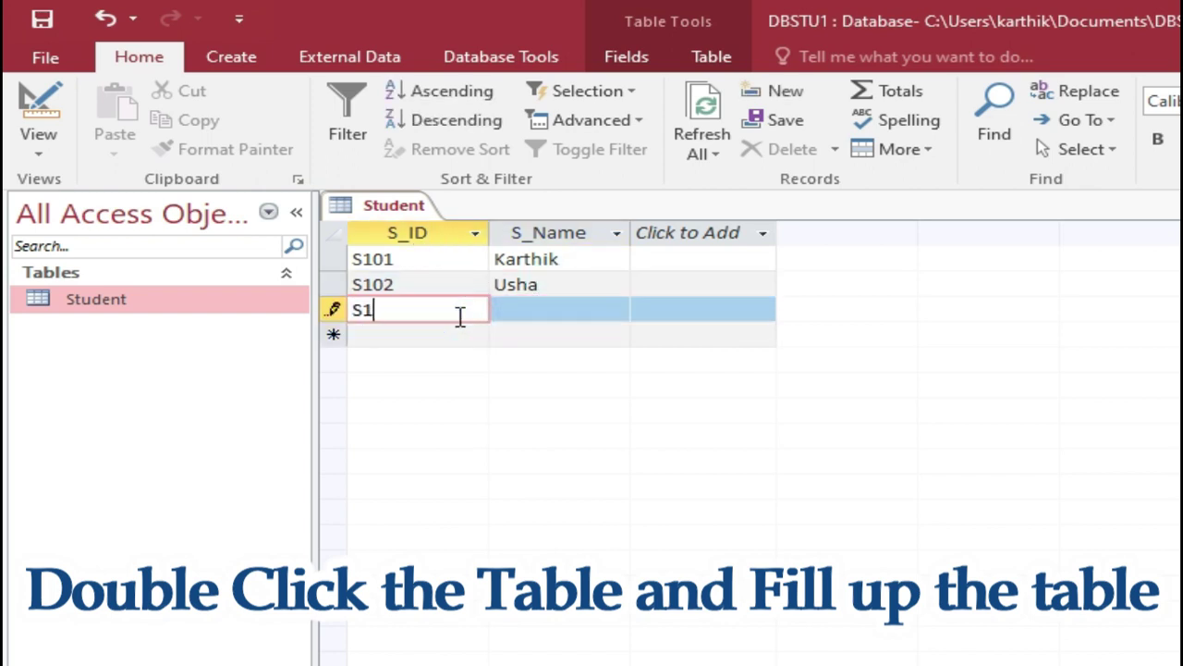
key("Tab")
type("Yogesh")
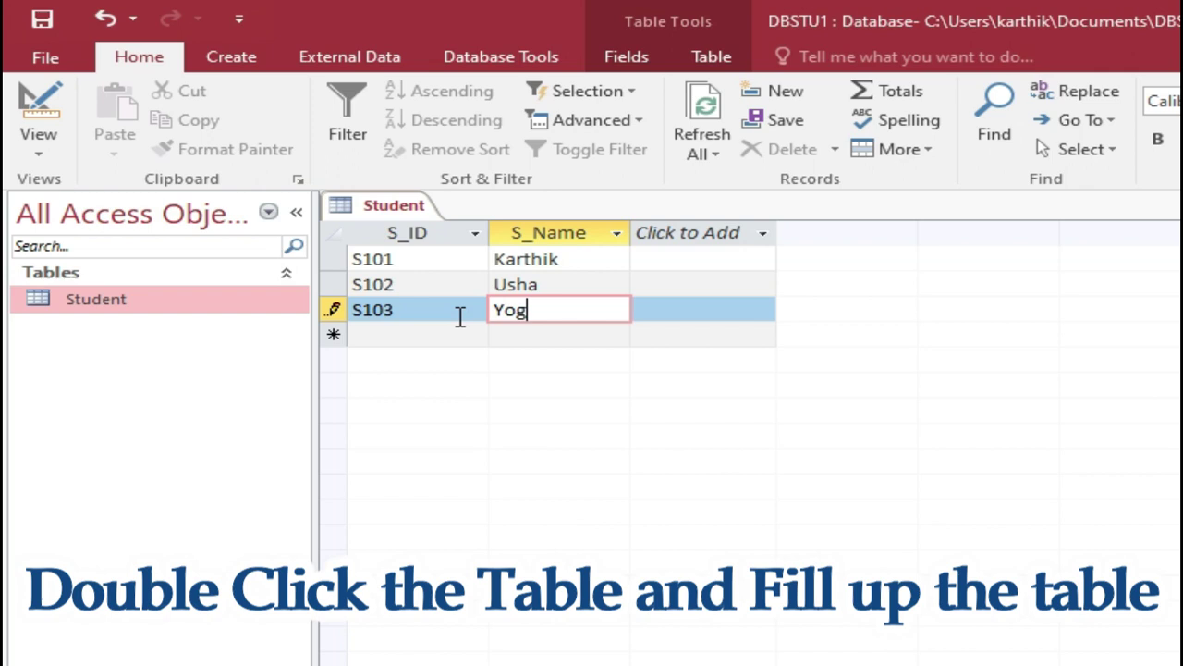
key("Tab")
Enter the fourth record with S_ID S104 and the student's name, and close the Student table
type("S104")
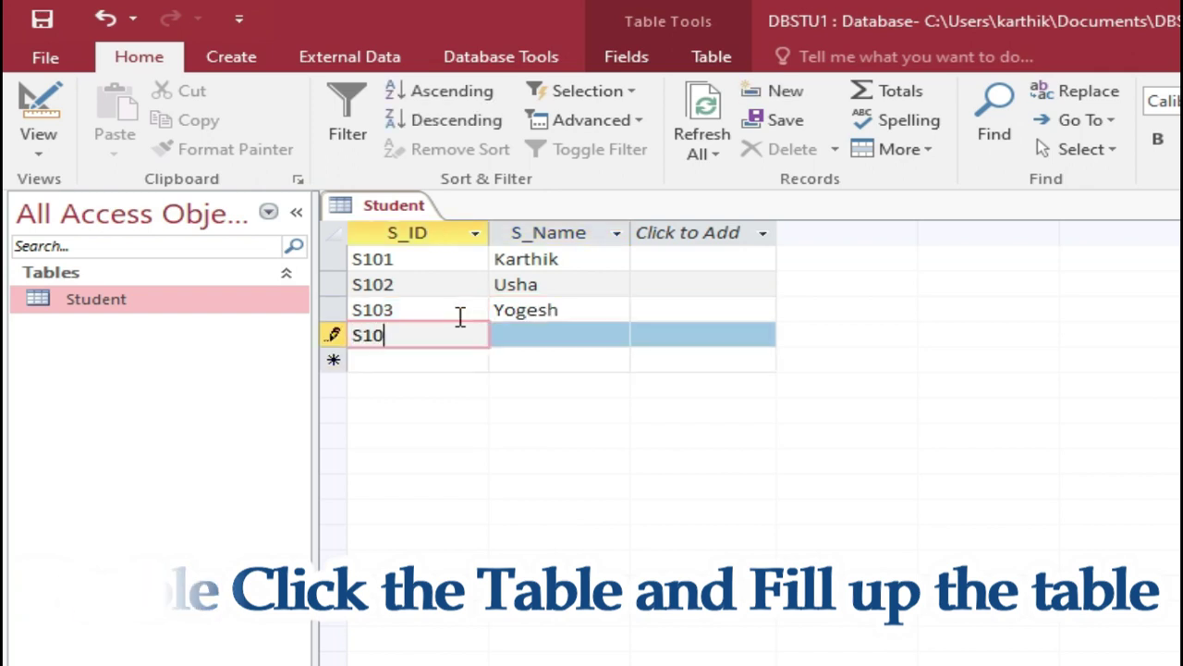
key("Tab")
type("VAr")
key("BackSpace")
key("BackSpace")
type("arshini")
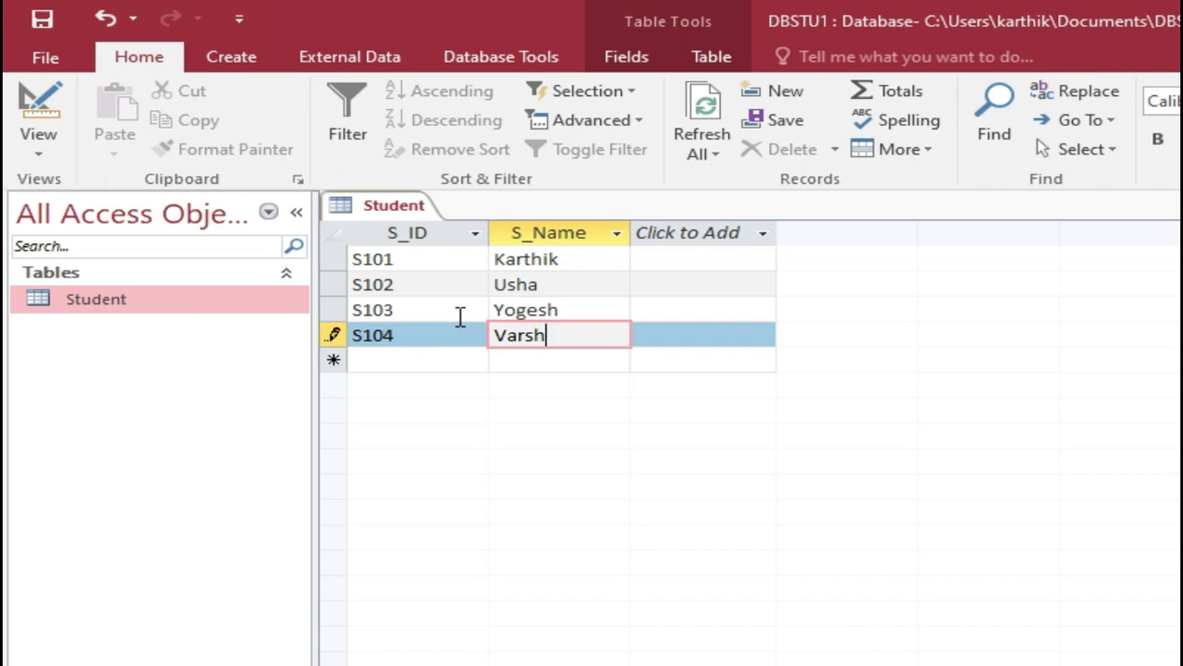
left_click(524, 368)
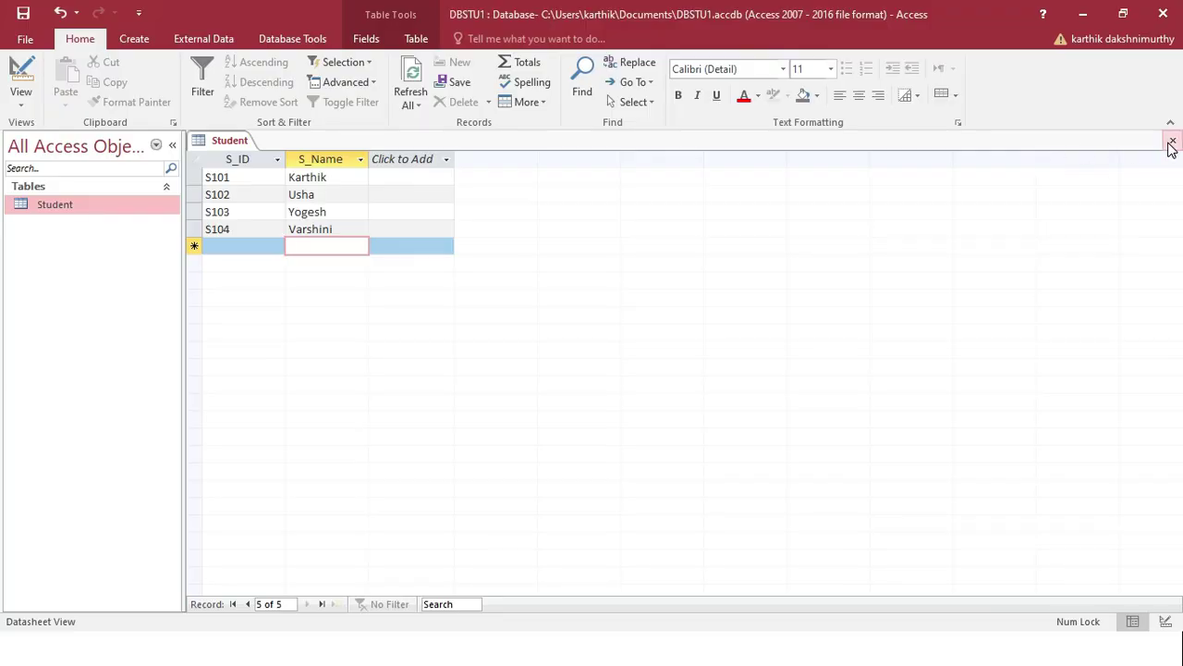
left_click(1171, 144)
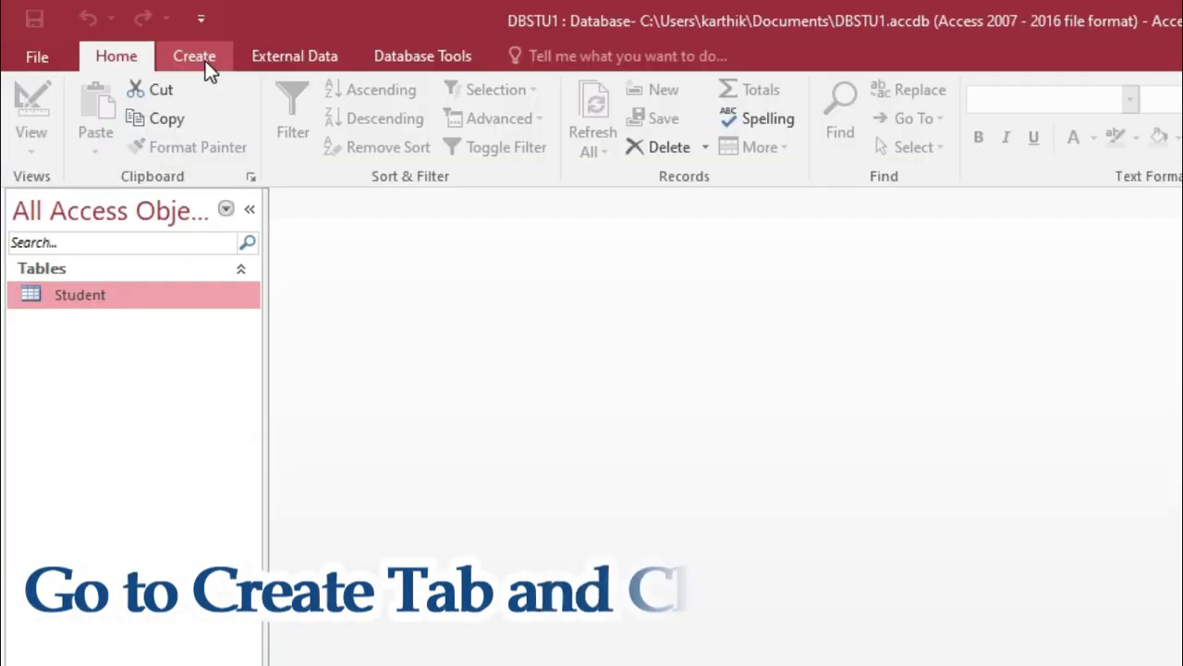
Create a new table and open it in Design View, saving it under the name Subject
left_click(205, 61)
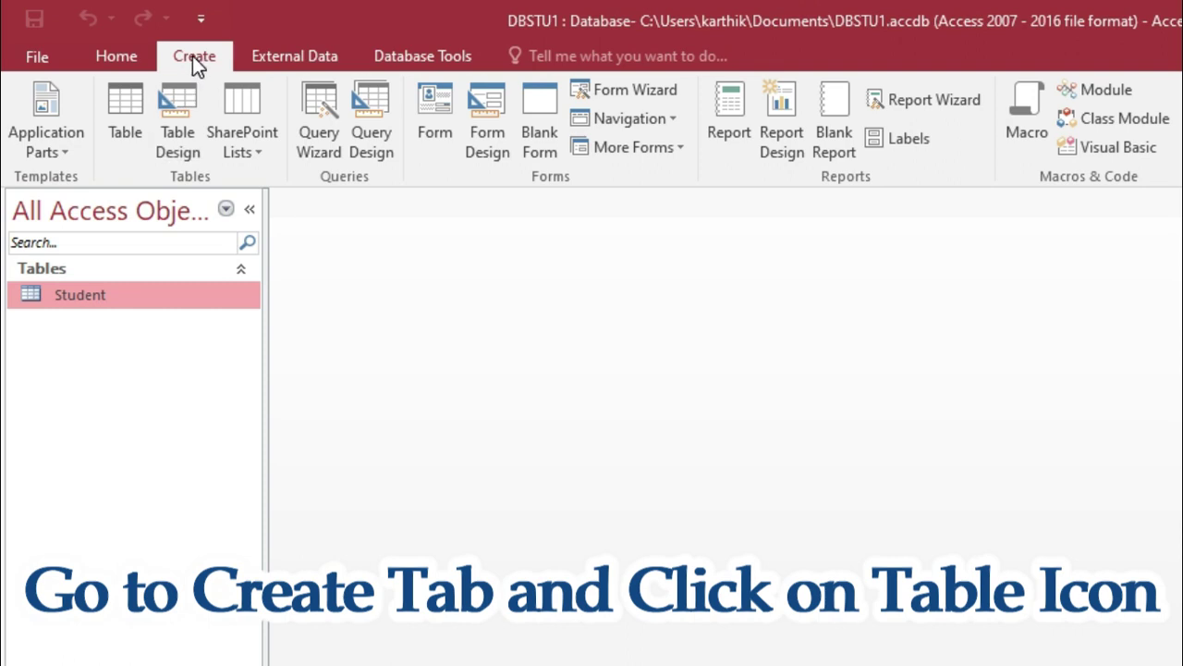
left_click(126, 106)
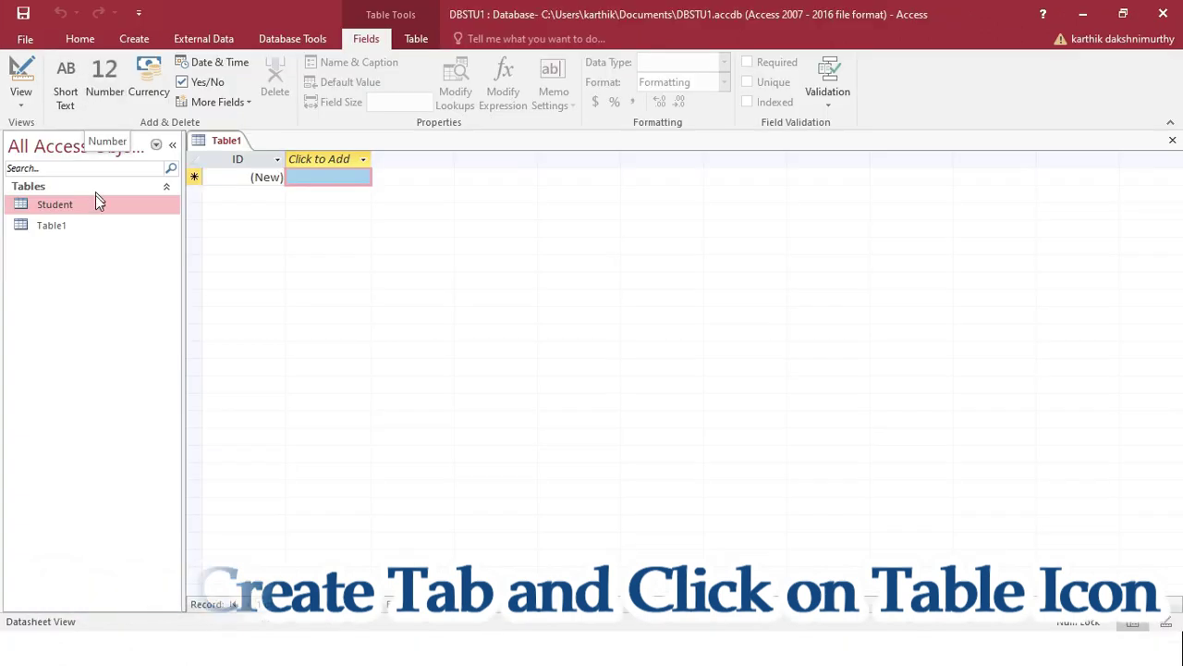
left_click(46, 226)
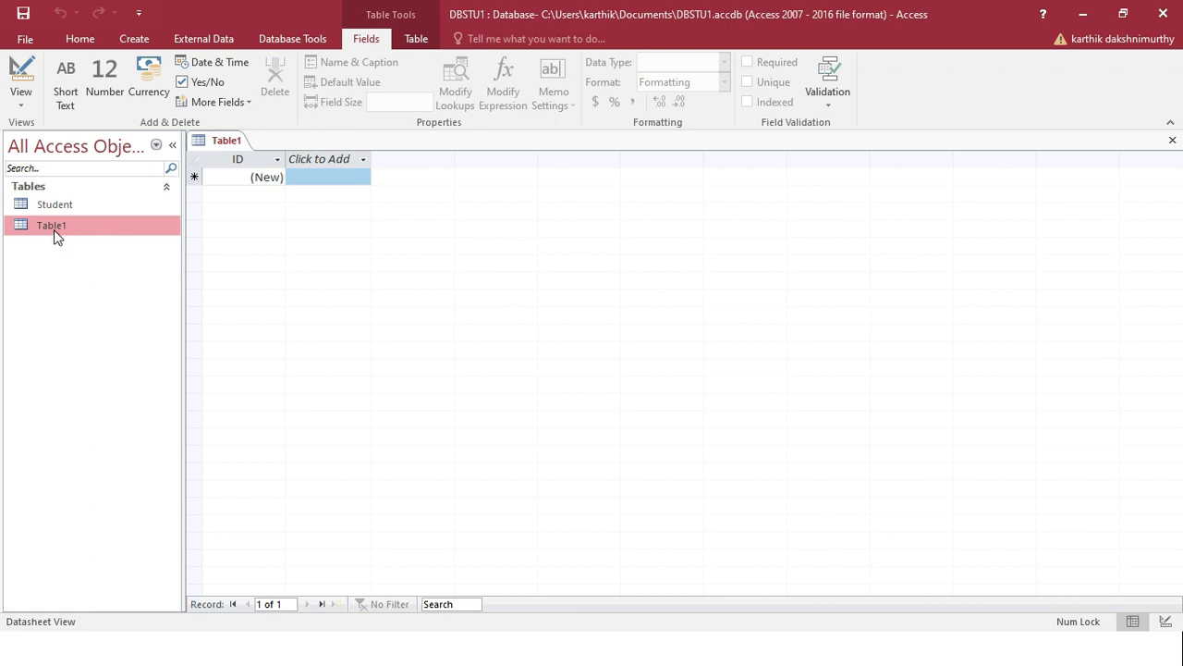
left_click(21, 102)
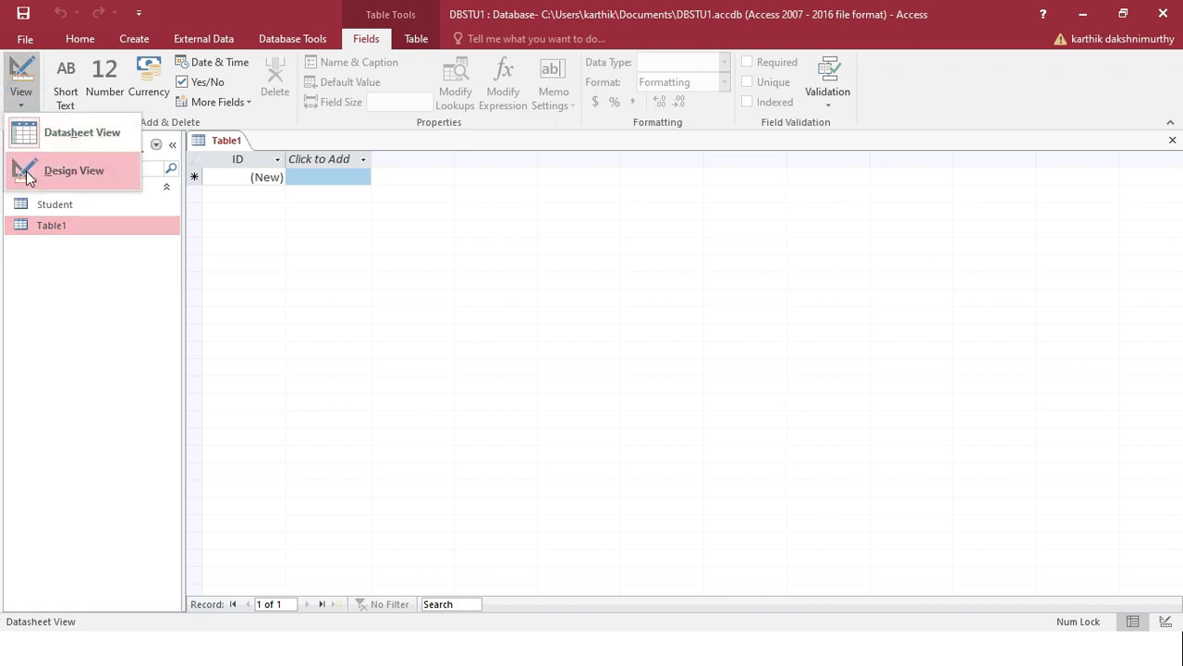
left_click(32, 171)
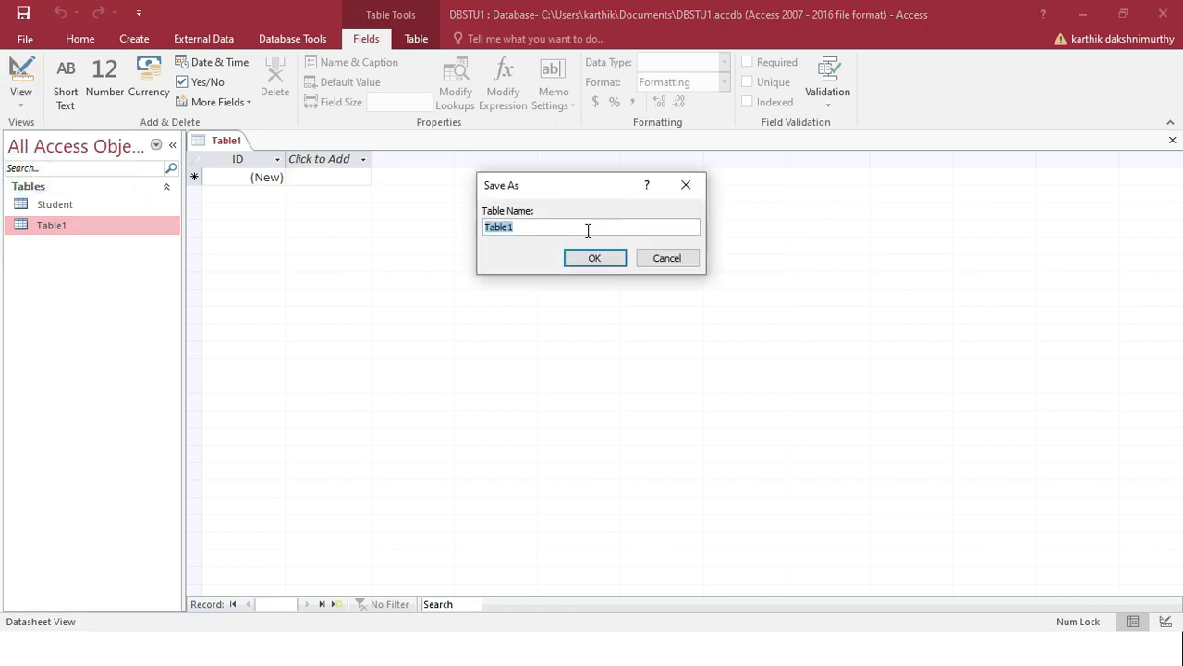
key("BackSpace")
left_click(606, 262)
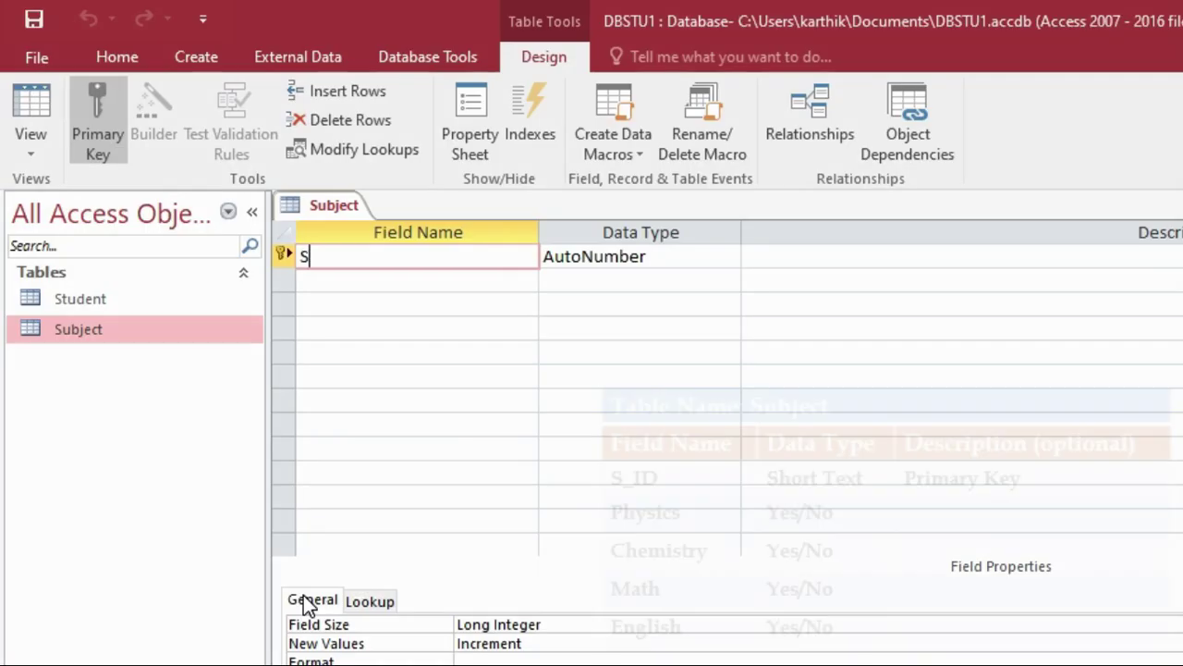
Name the Subject table's primary key field S_ID and set its data type to Short Text
type("_ID")
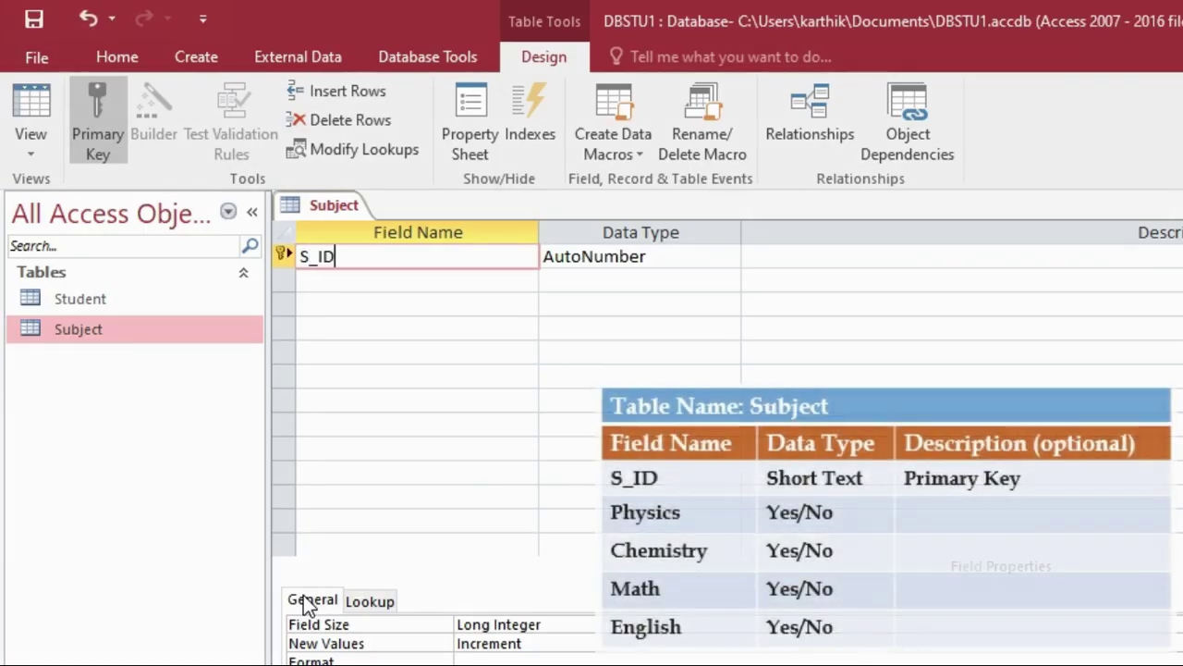
key("Tab")
type("S")
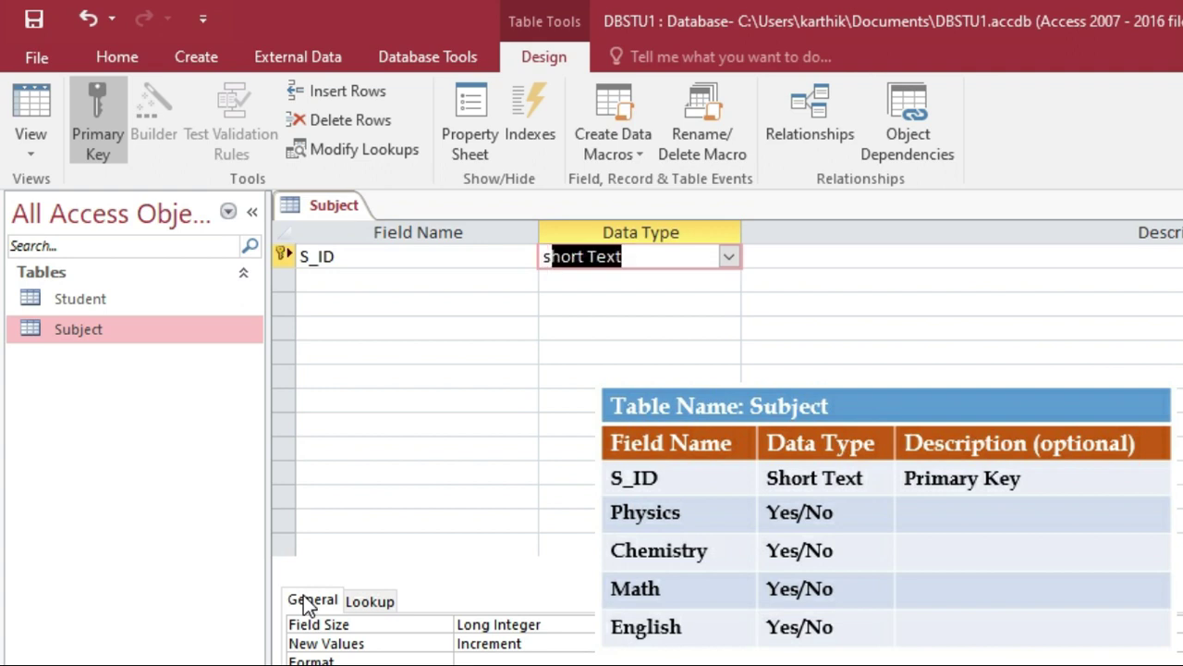
Add the fields Physics and Chemistry to the Subject table, both with data type Yes/No
left_click(330, 285)
type("Physics")
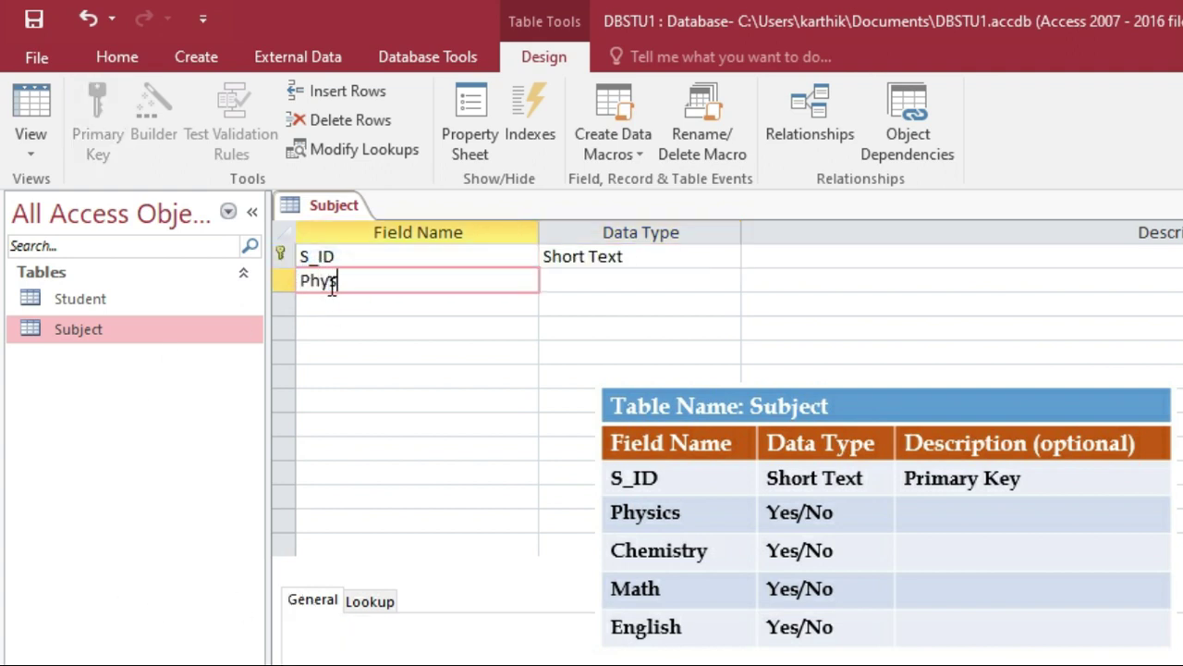
key("Tab")
type("Yes/No")
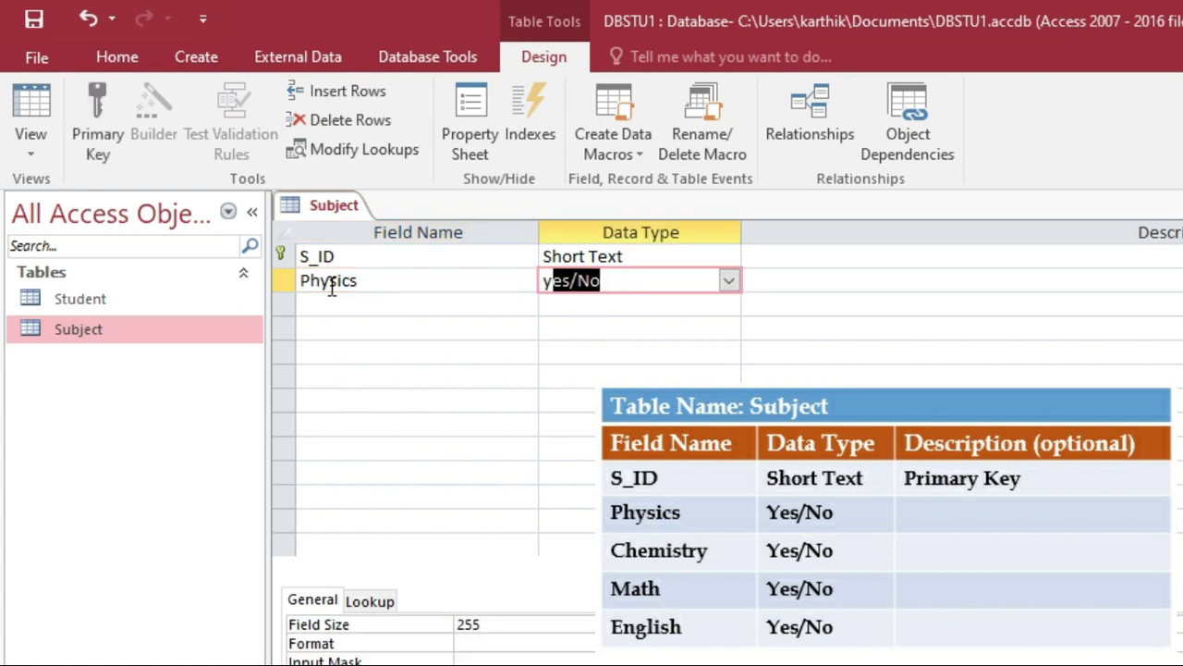
key("Tab")
key("Tab")
type("Chemistry")
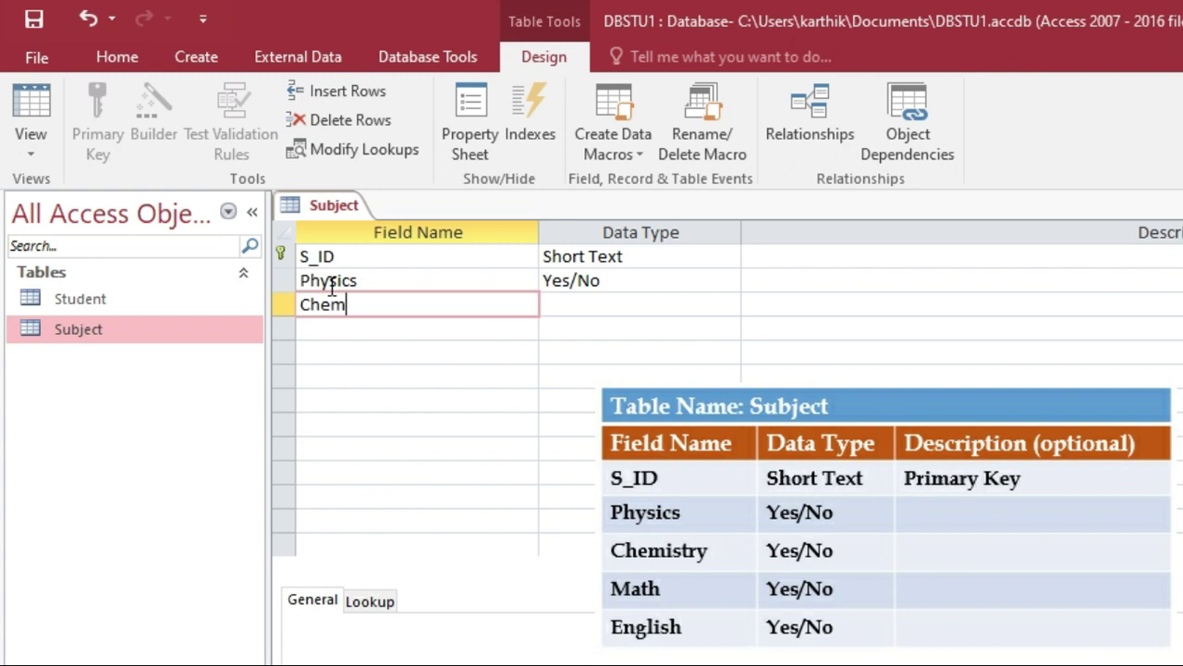
key("Tab")
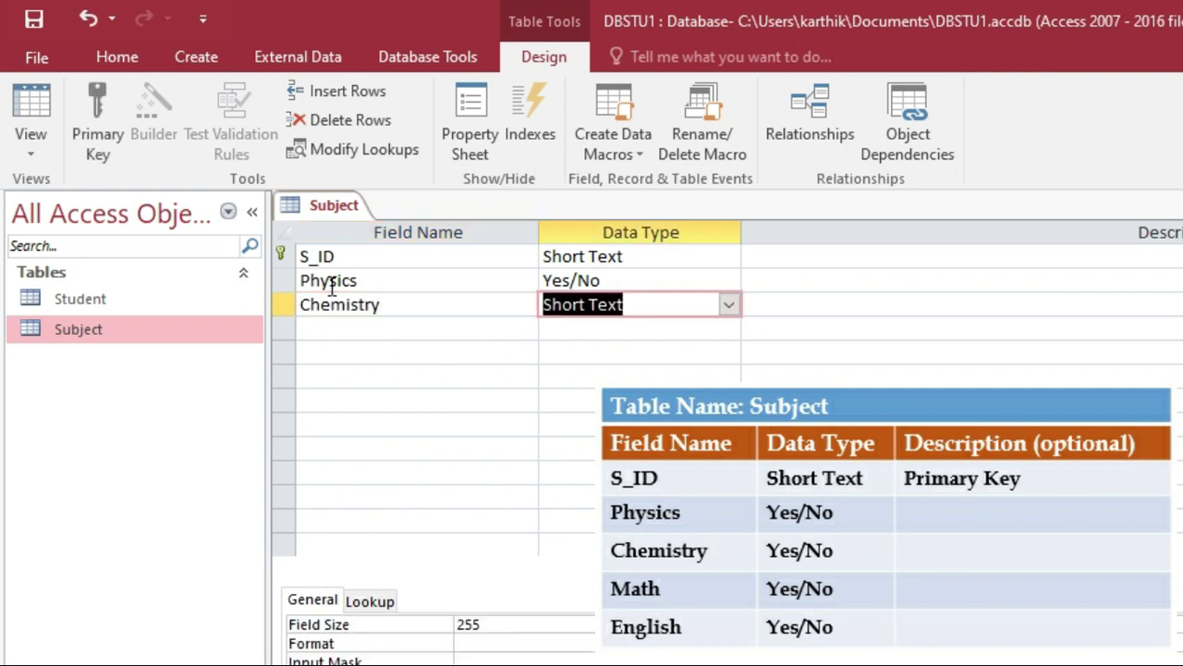
type("Yes/No")
key("Tab")
key("Tab")
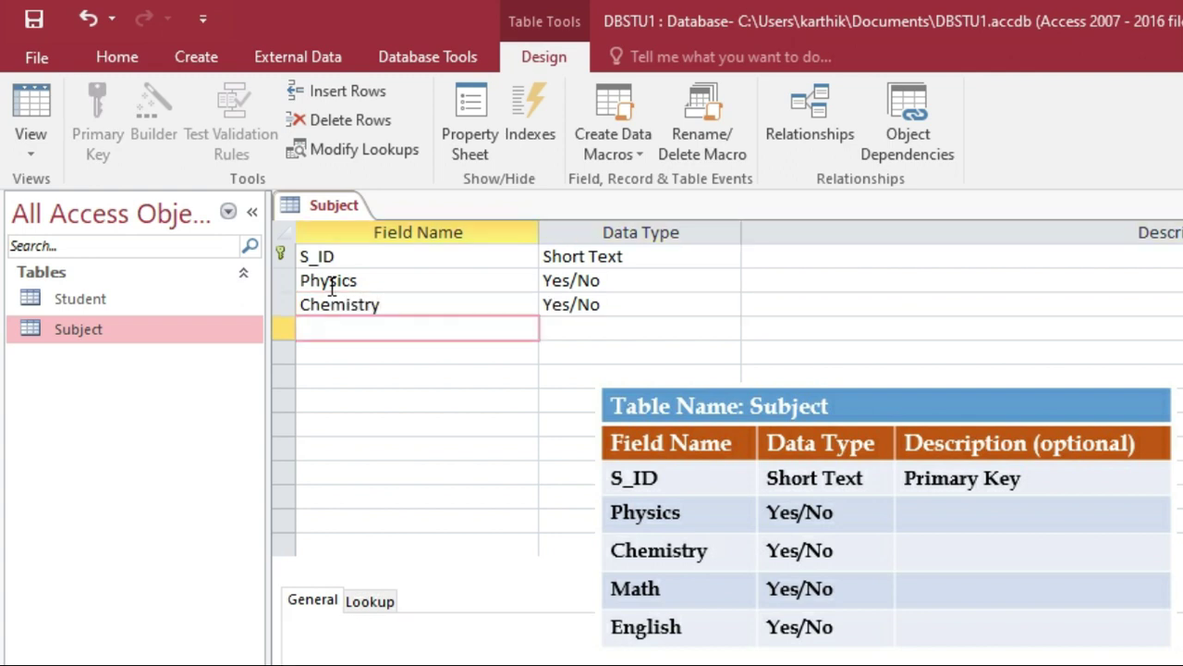
Add the fields Math and English below Chemistry, both with data type Yes/No
type("Math")
key("Tab")
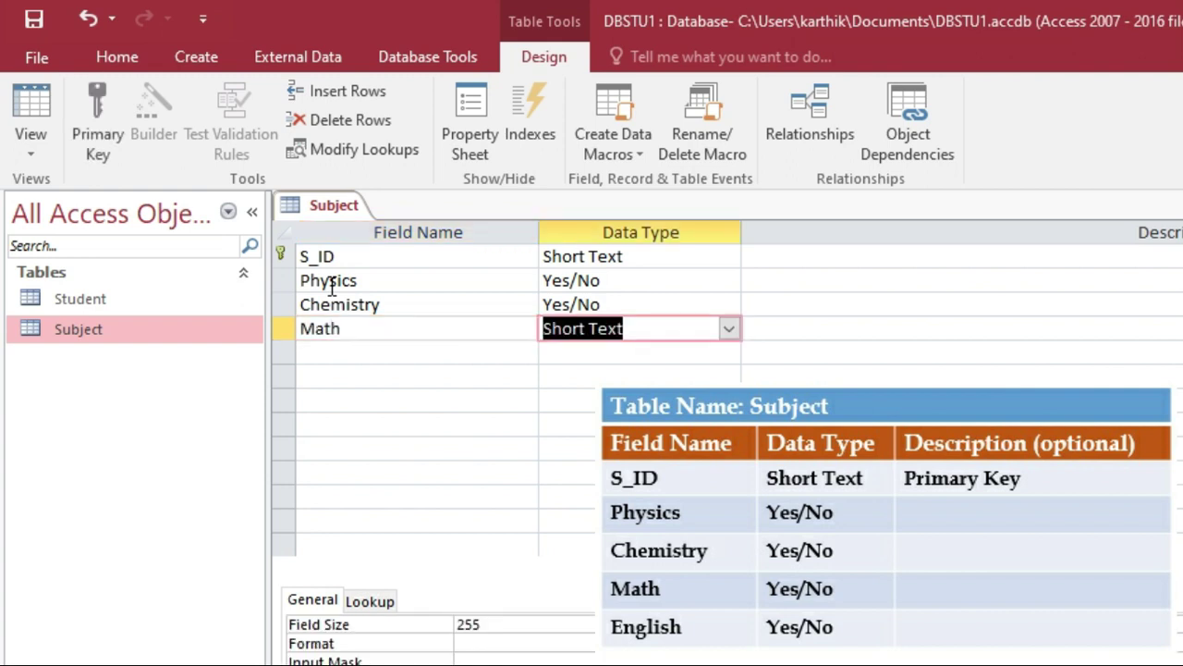
type("Yes")
key("Tab")
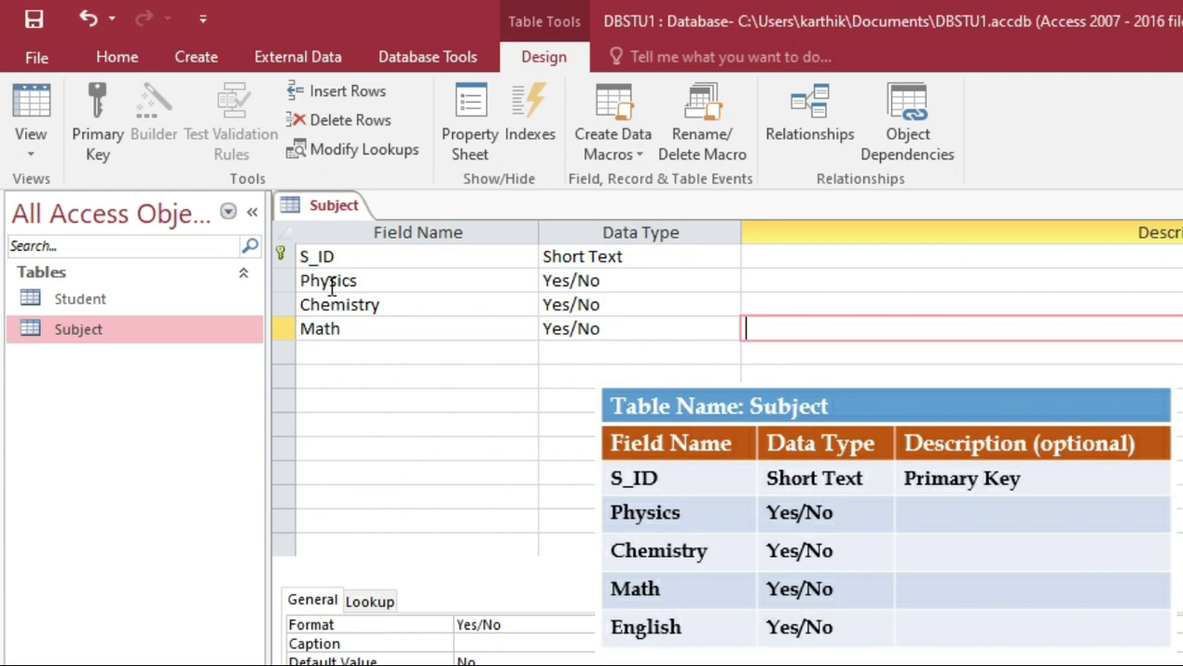
key("Tab")
type("English")
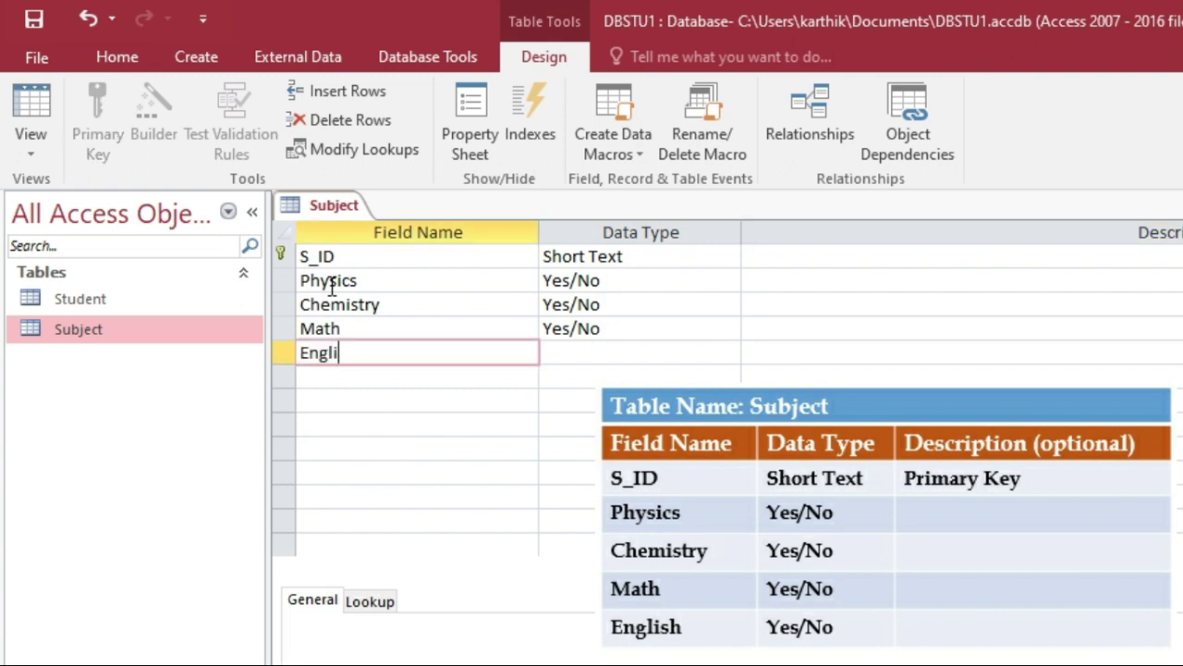
key("Tab")
type("Y")
key("Tab")
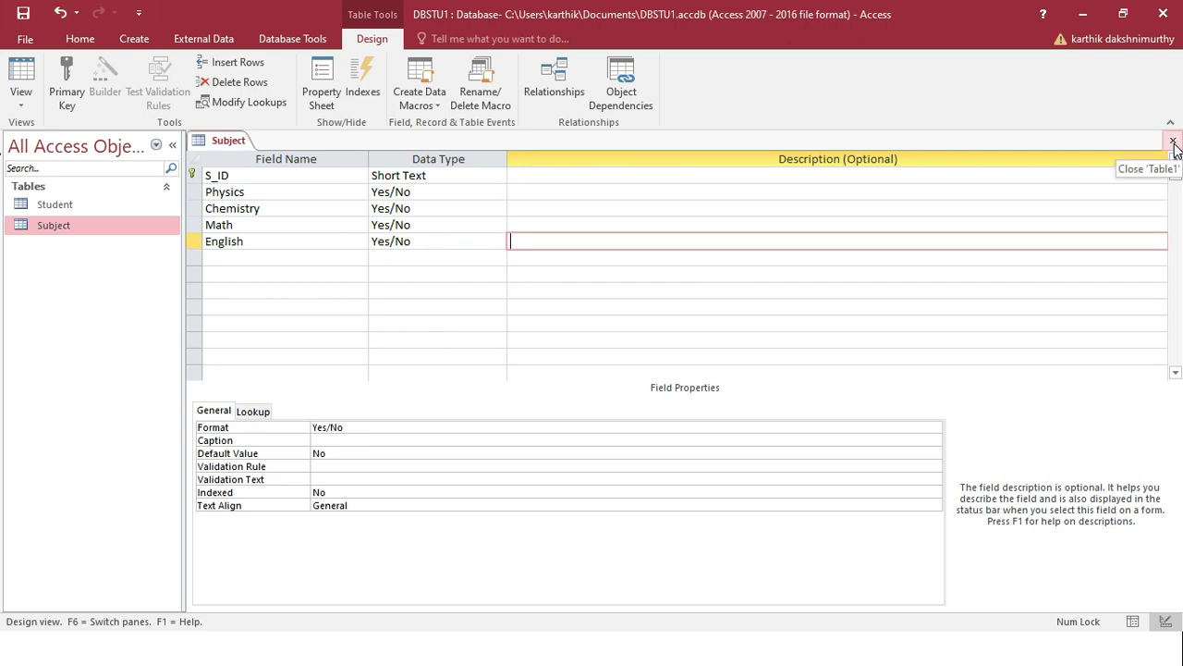
Close the Subject table's design and save the changes
left_click(1172, 140)
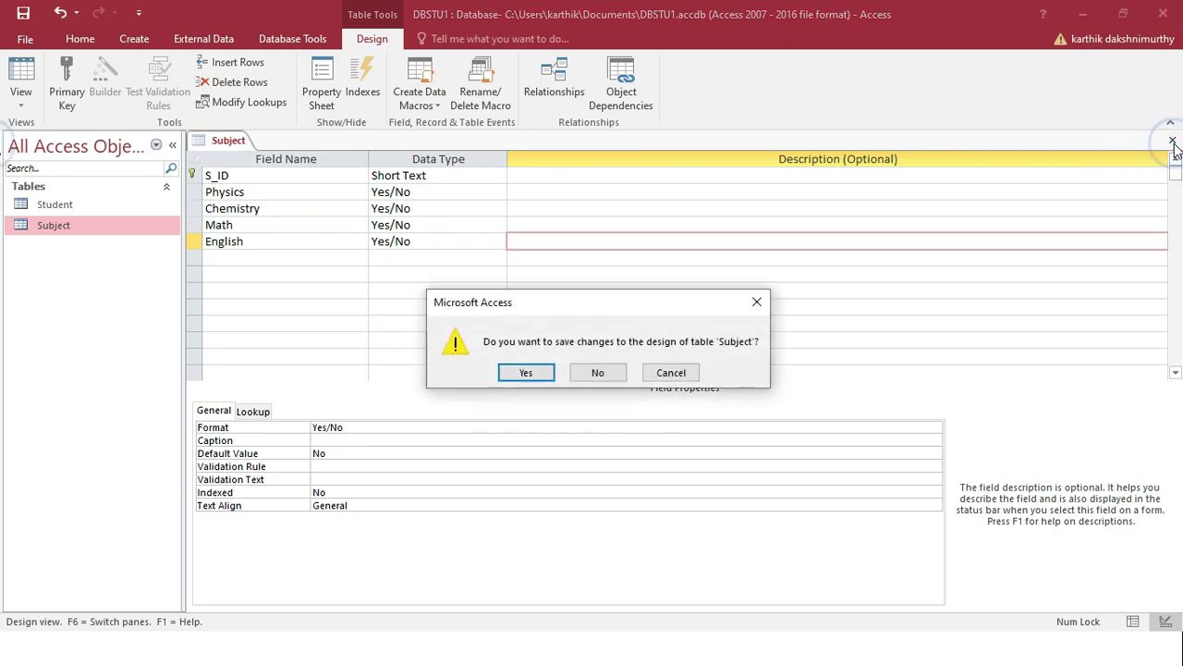
left_click_drag(544, 297, 494, 224)
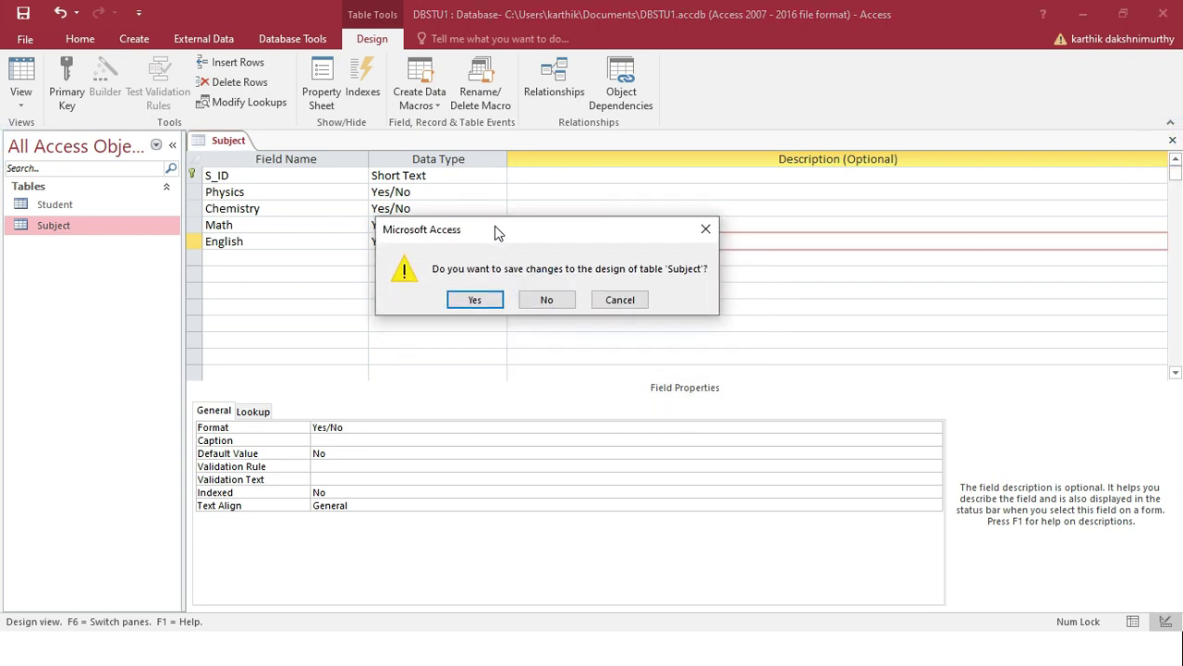
left_click(496, 303)
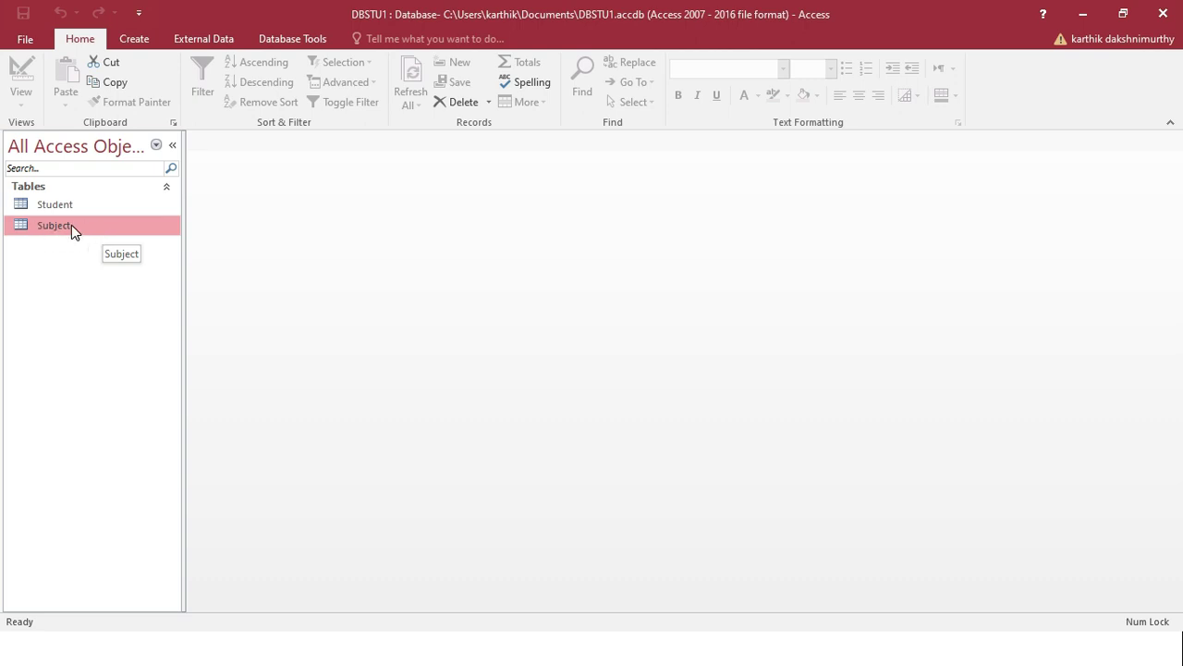
Open the Subject table's datasheet and enter the first record with S_ID S101 and Physics checked
double_click(71, 225)
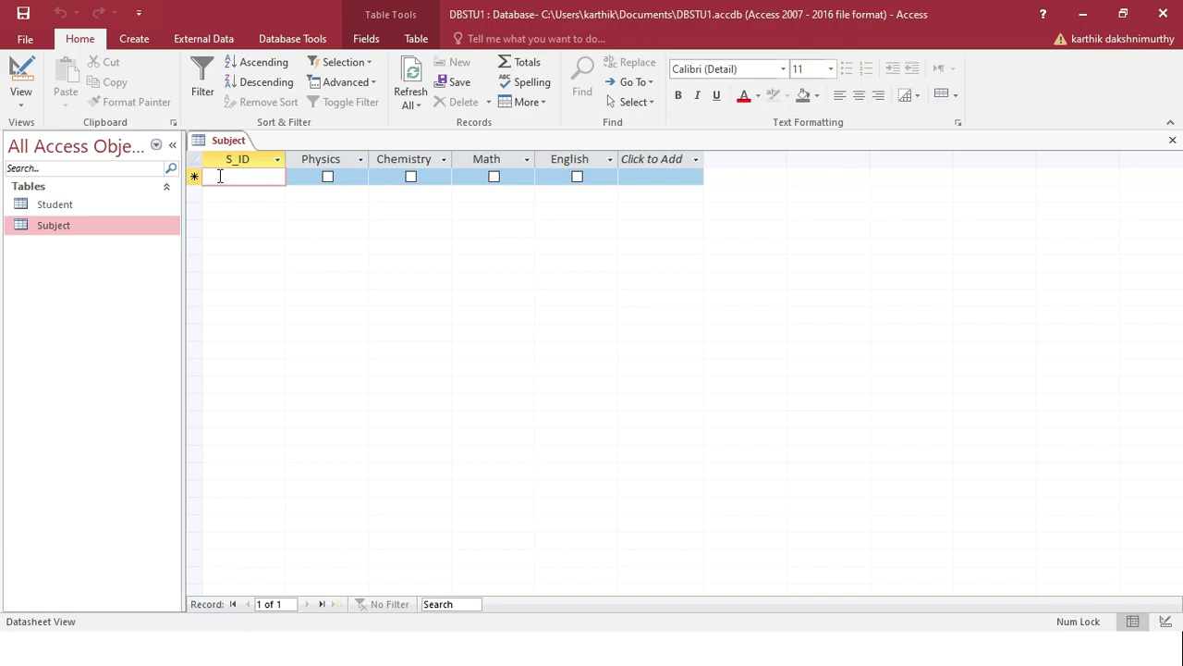
type("S101")
key("Tab")
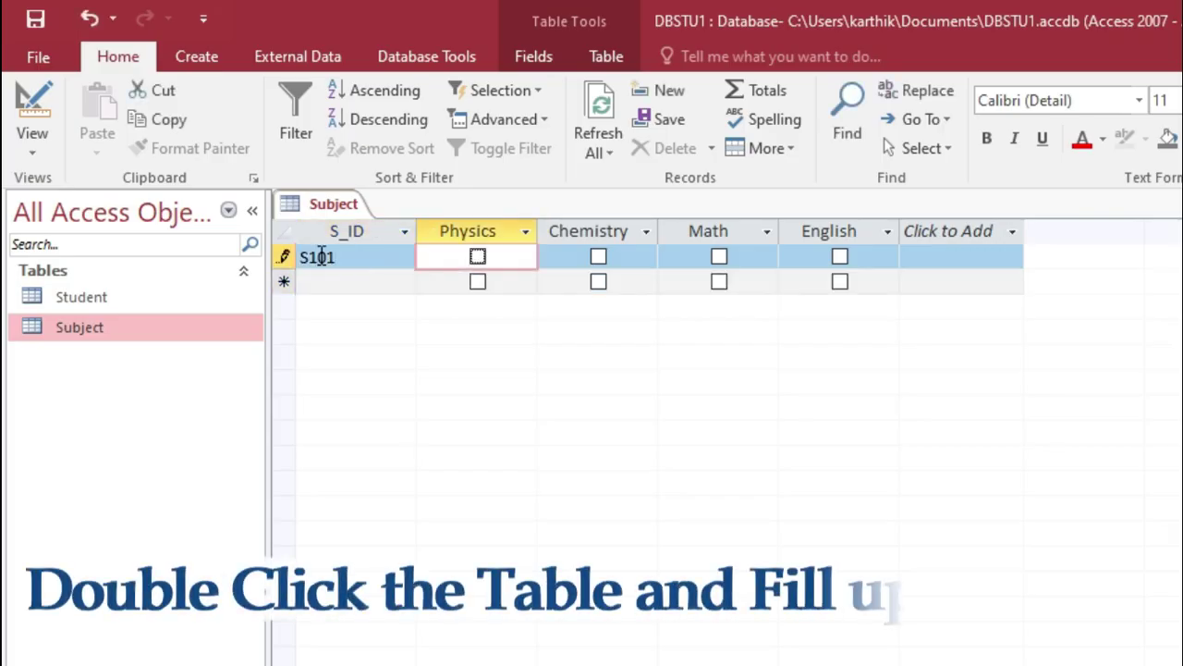
left_click(477, 258)
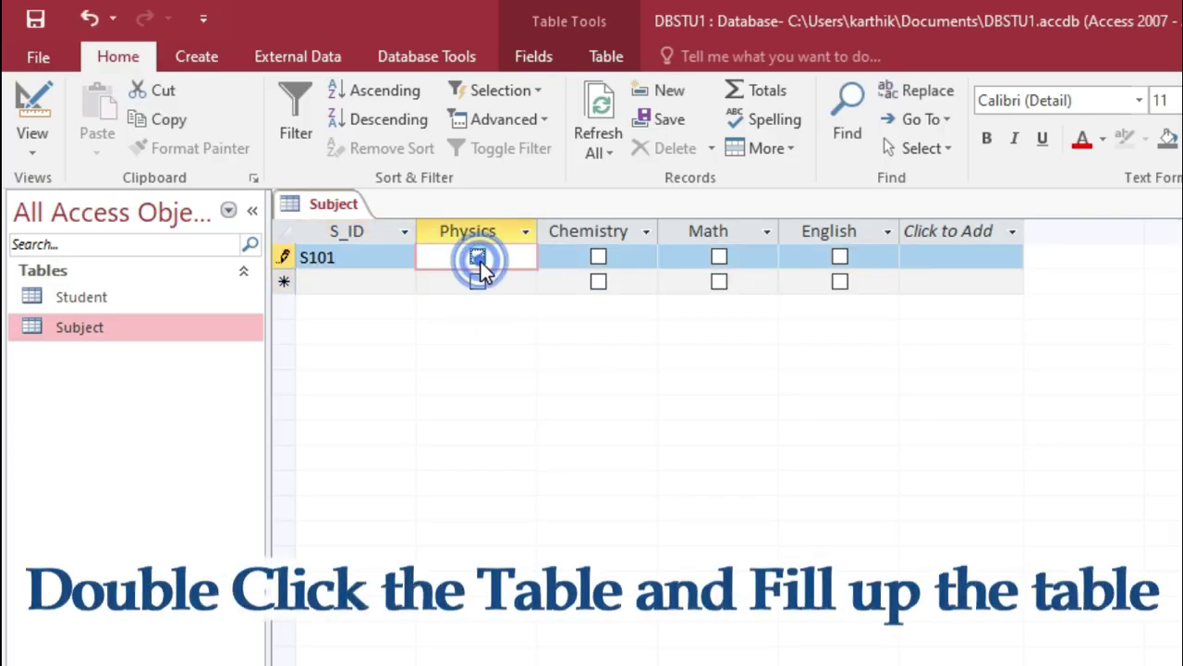
Enter the second Subject record with S_ID S102 and Chemistry checked
left_click(372, 280)
type("S102")
key("Tab")
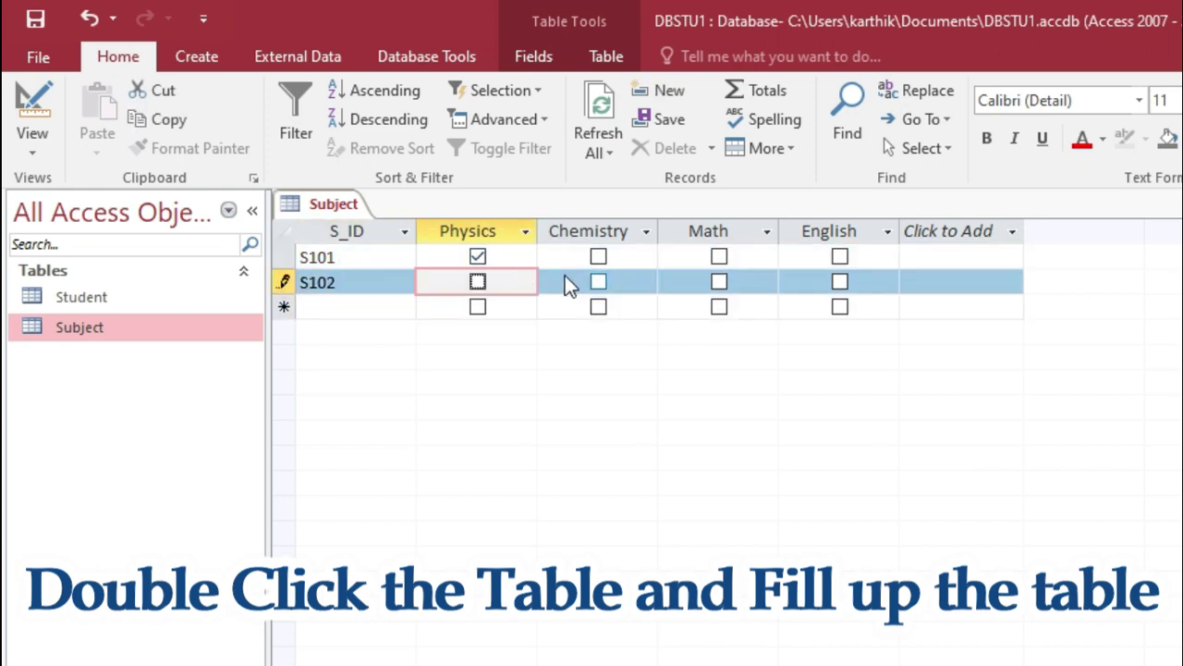
left_click(598, 281)
Enter the third Subject record with S_ID S103 and Math checked
left_click(377, 308)
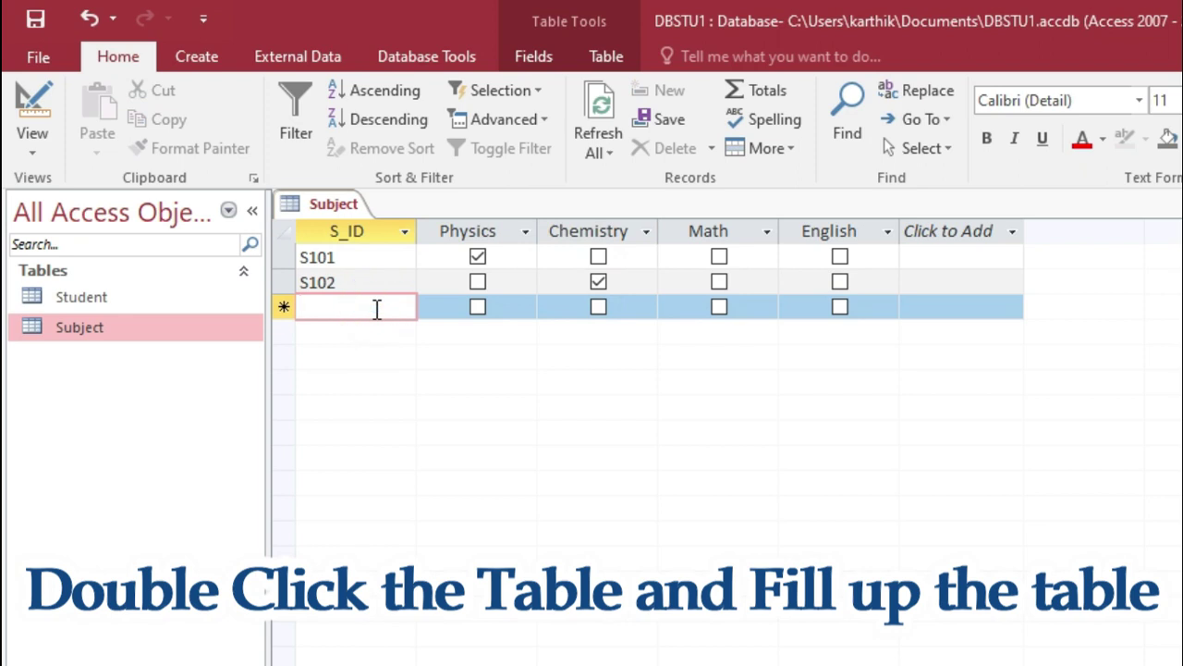
type("S103")
key("Tab")
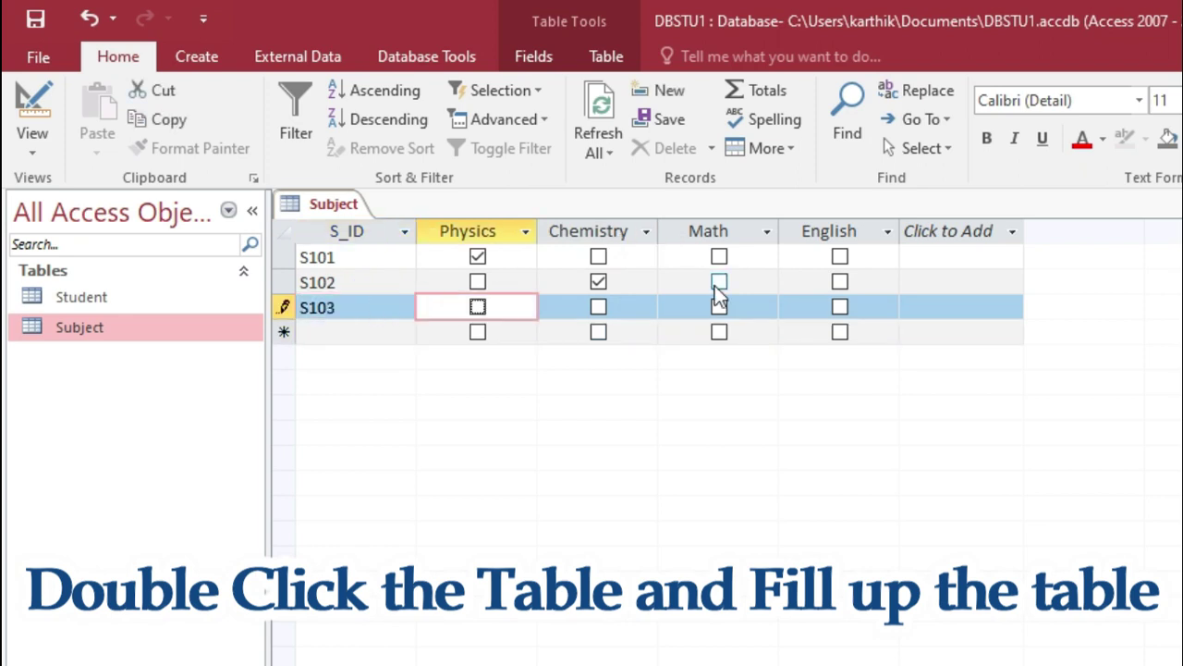
left_click(719, 306)
Enter the fourth Subject record with S_ID S104 and English checked, and close the Subject table
left_click(378, 330)
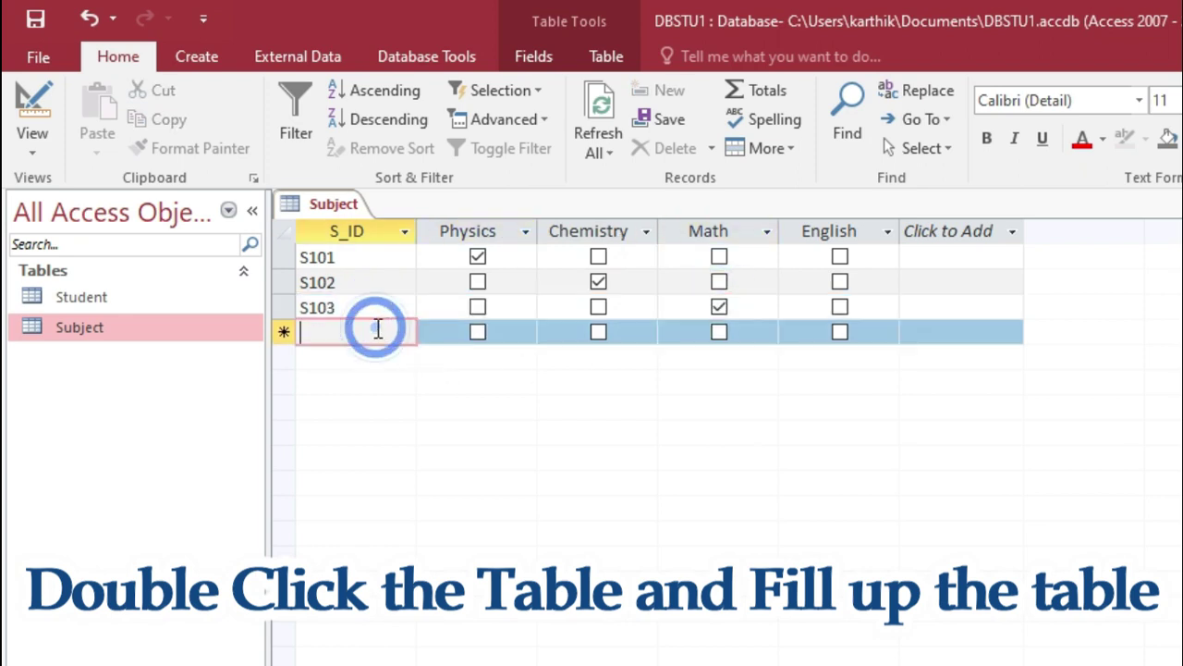
type("S104")
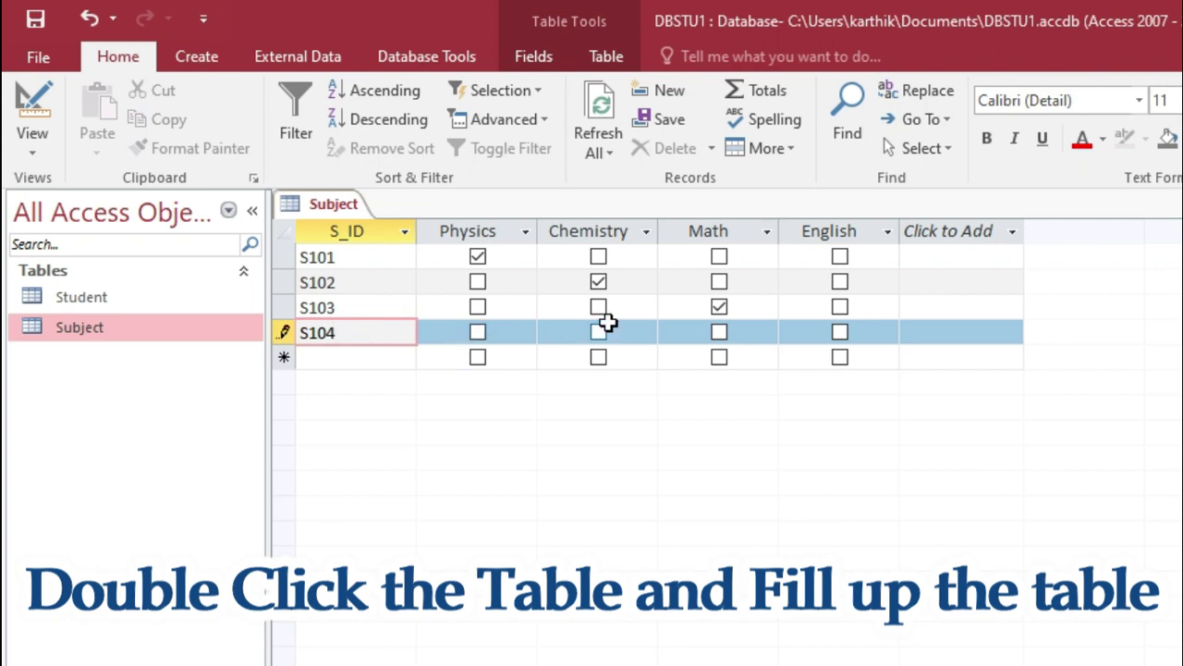
left_click(833, 335)
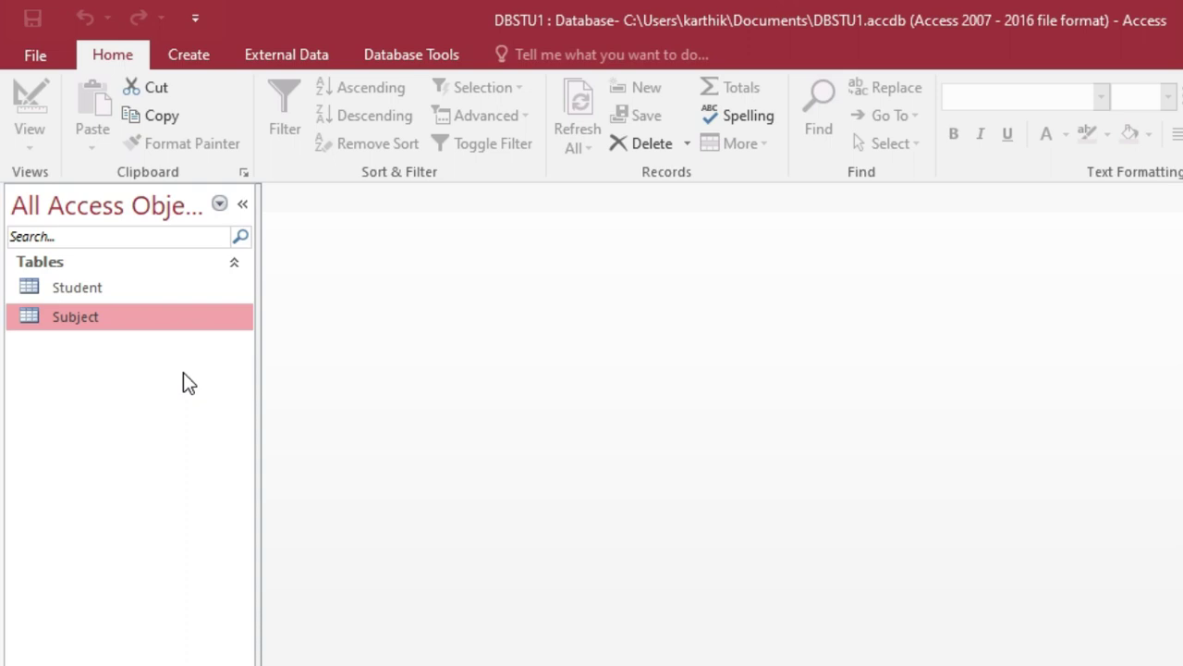
Create another new table and open it in Design View, saving it under the name Fees
left_click(205, 53)
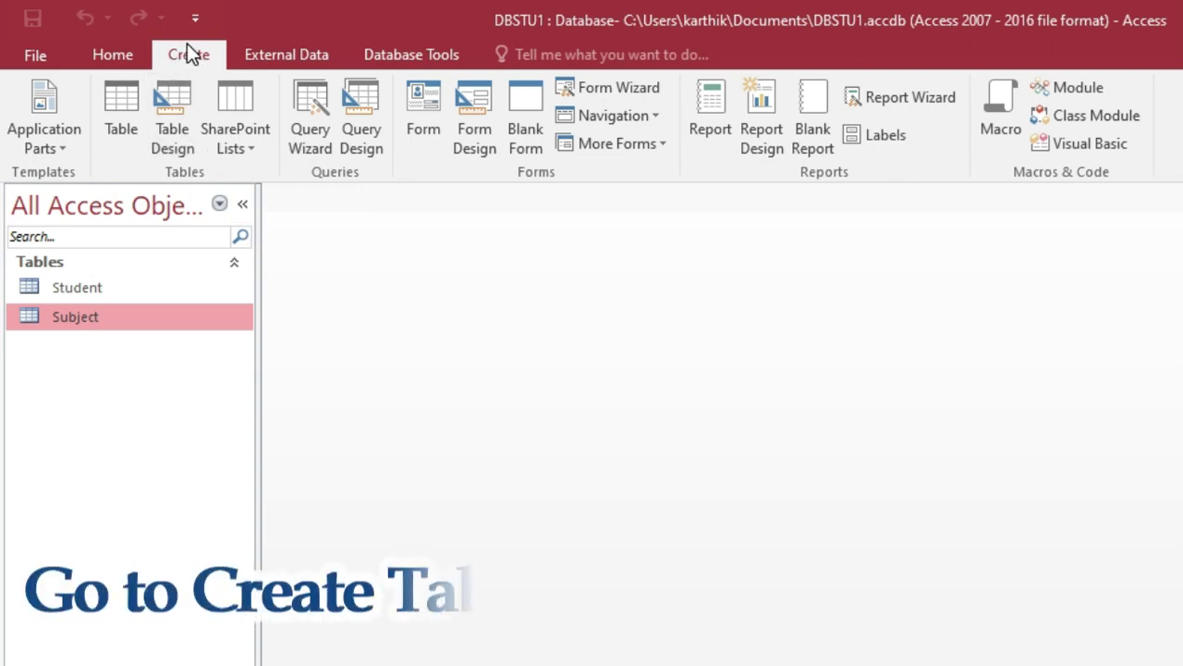
left_click(115, 113)
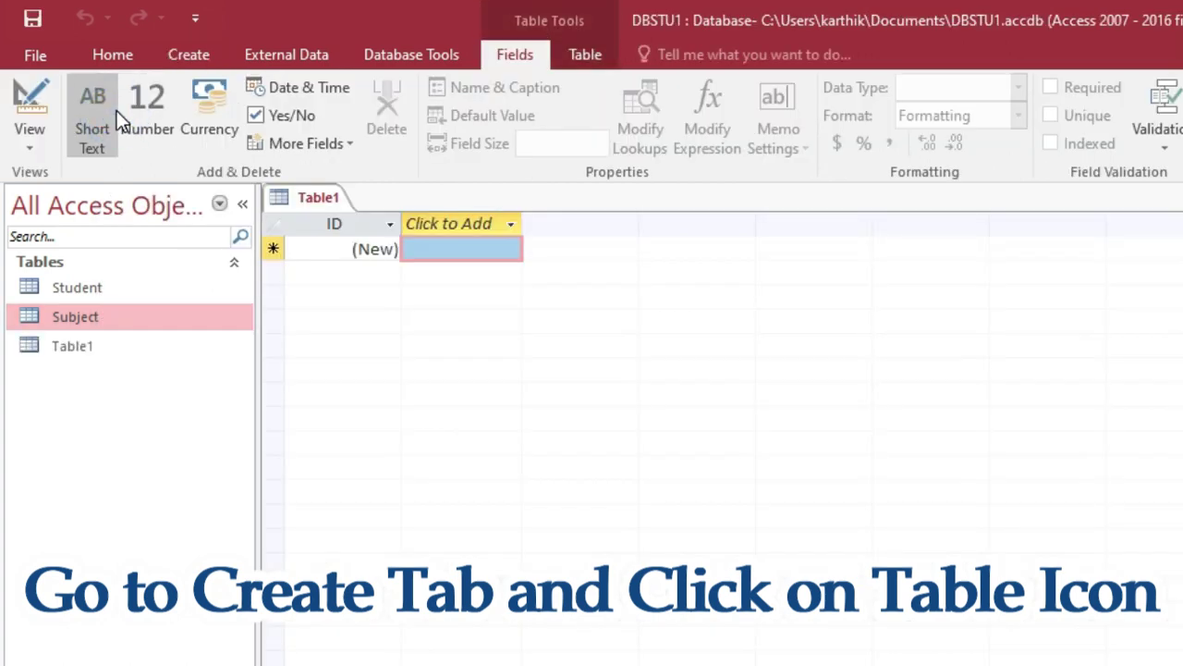
left_click(86, 357)
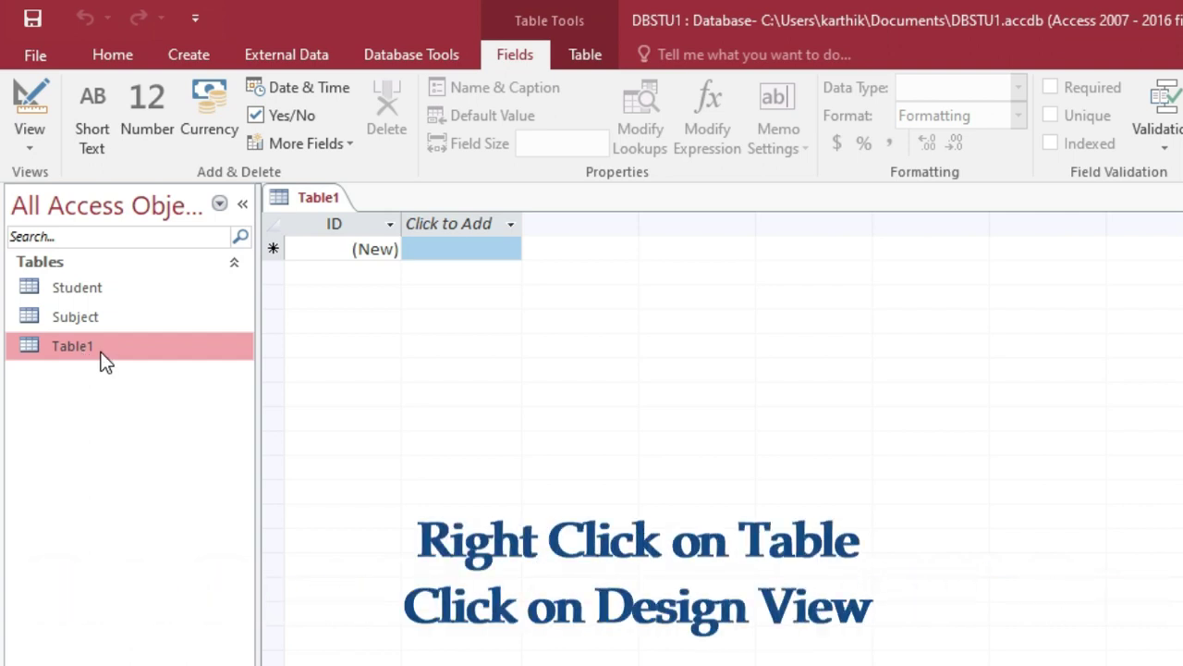
right_click(102, 349)
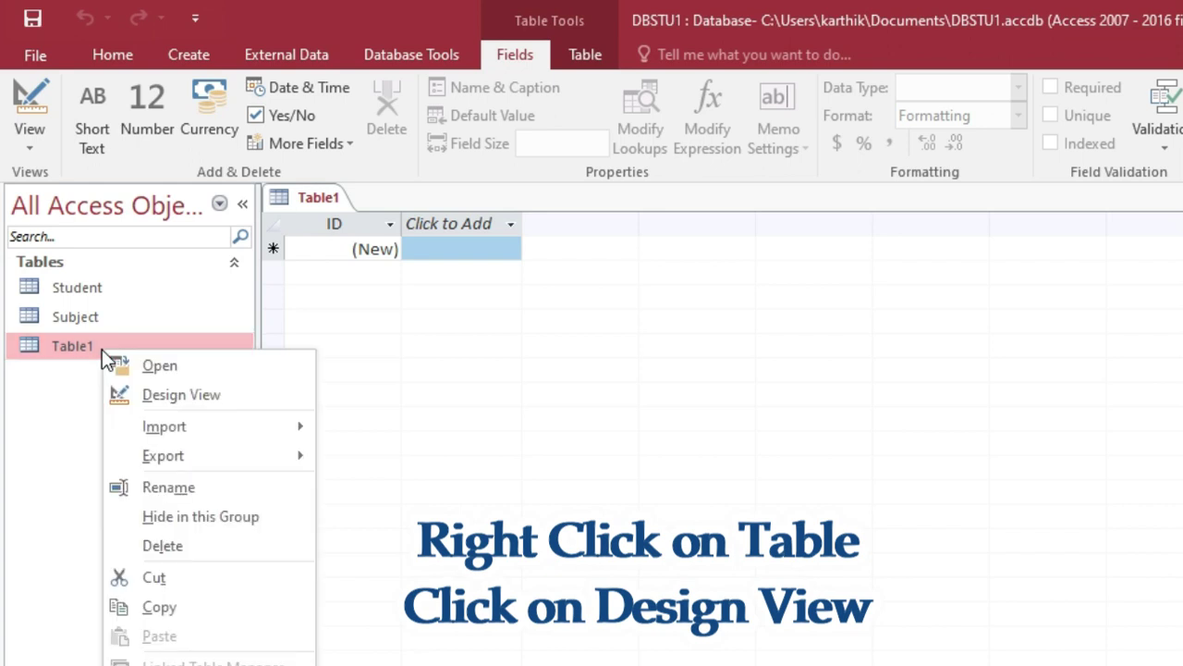
left_click(210, 398)
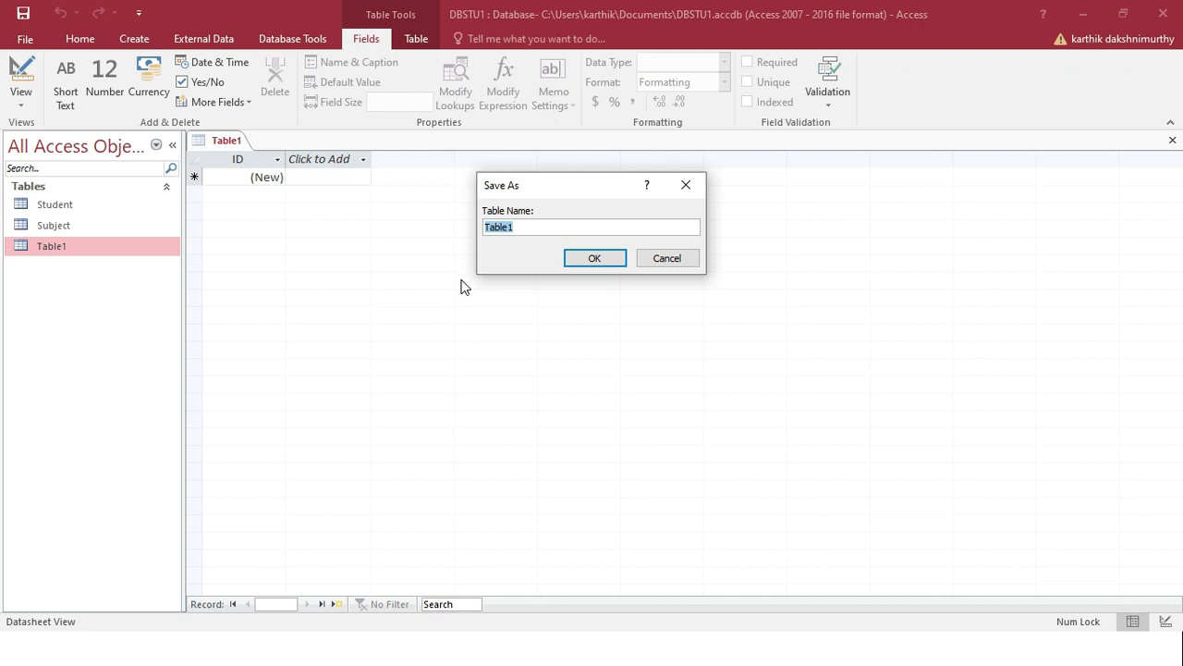
type("Fees")
left_click(609, 258)
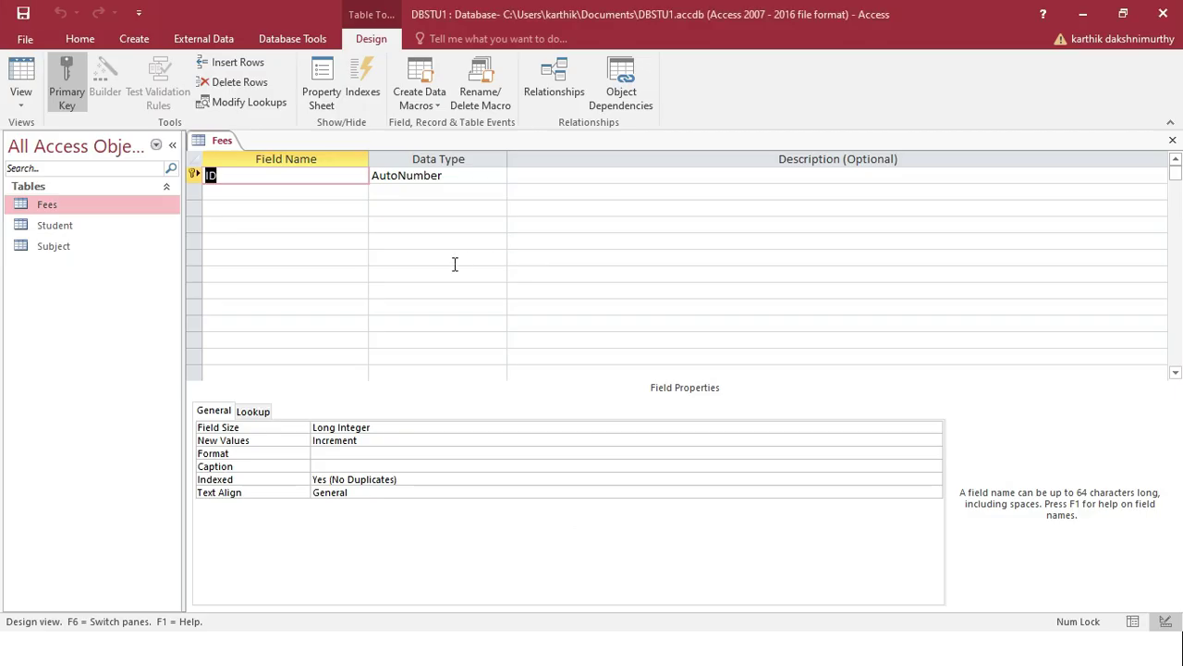
Define the Fees table's primary key field as S_ID with the Short Text data type
type("S_ID")
key("Tab")
type("S")
key("Tab")
key("Tab")
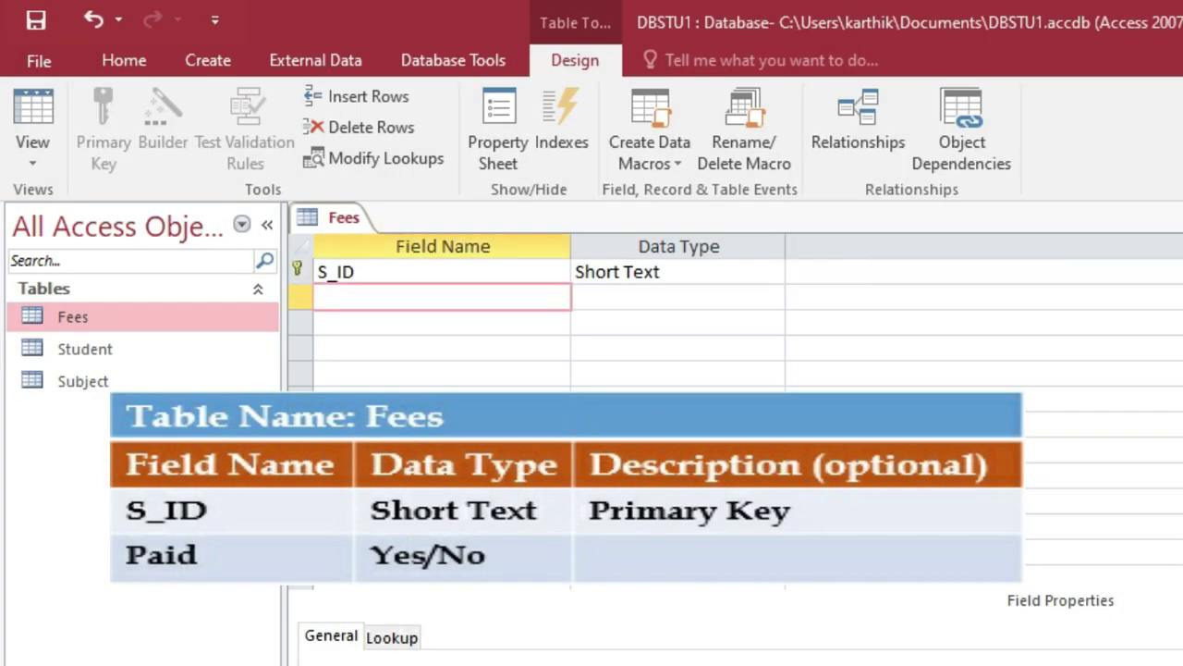
Add a Paid field with the Yes/No data type, and save and close the Fees table design
type("Paid")
key("Tab")
type("y")
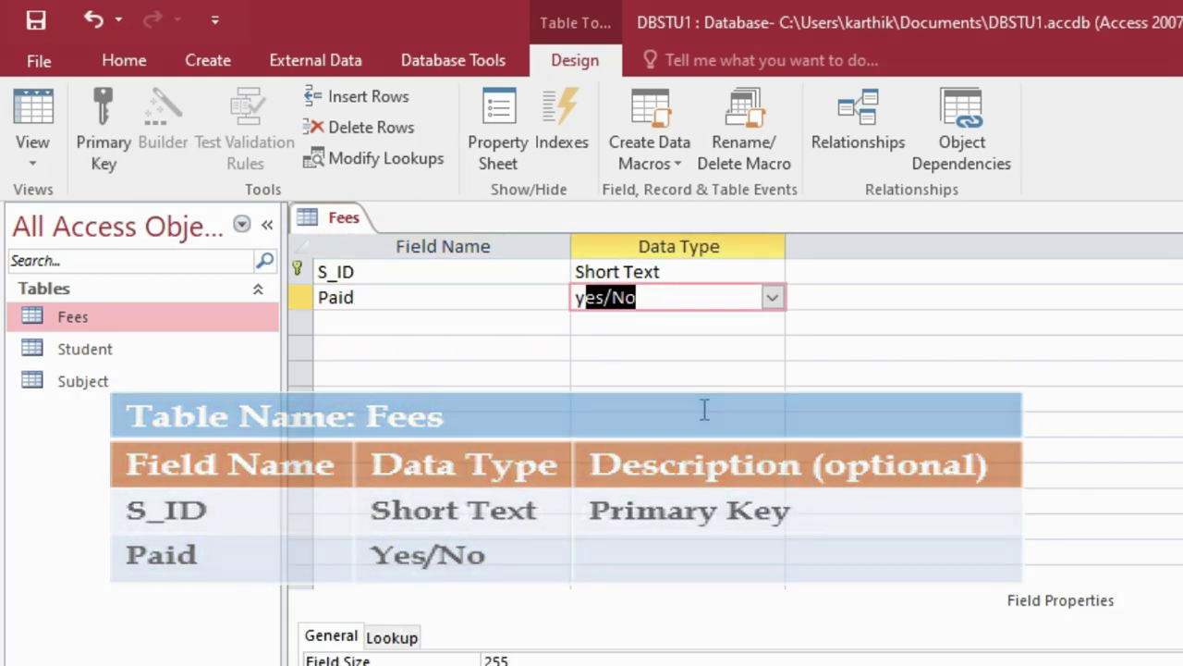
left_click(708, 372)
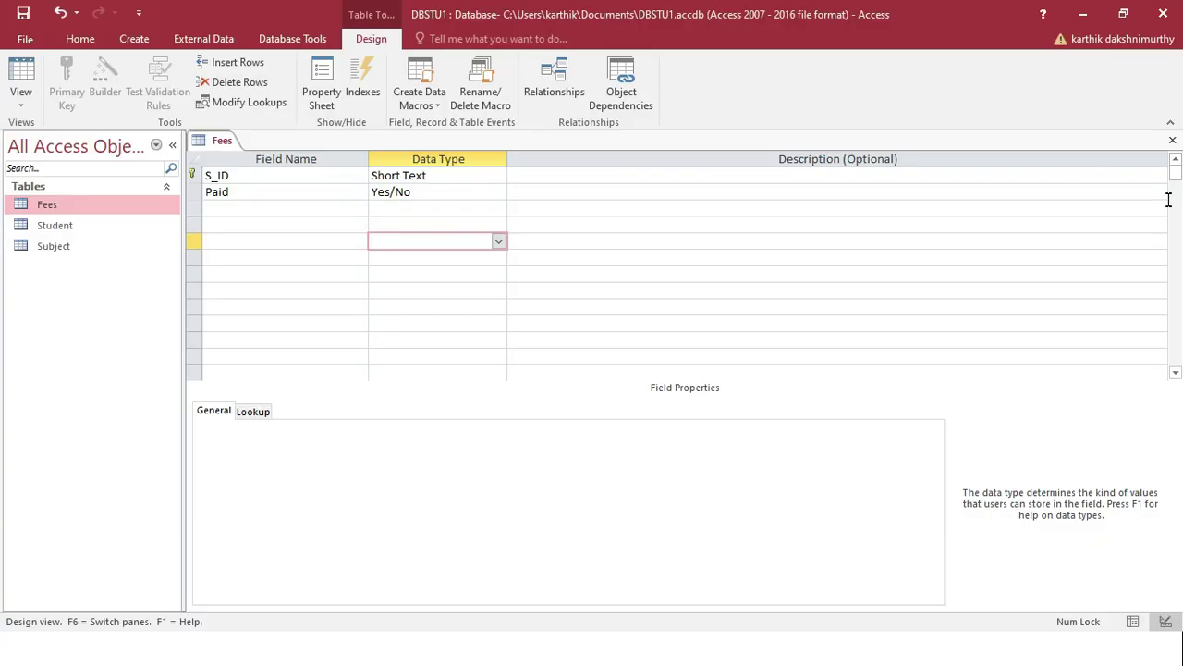
left_click(1172, 139)
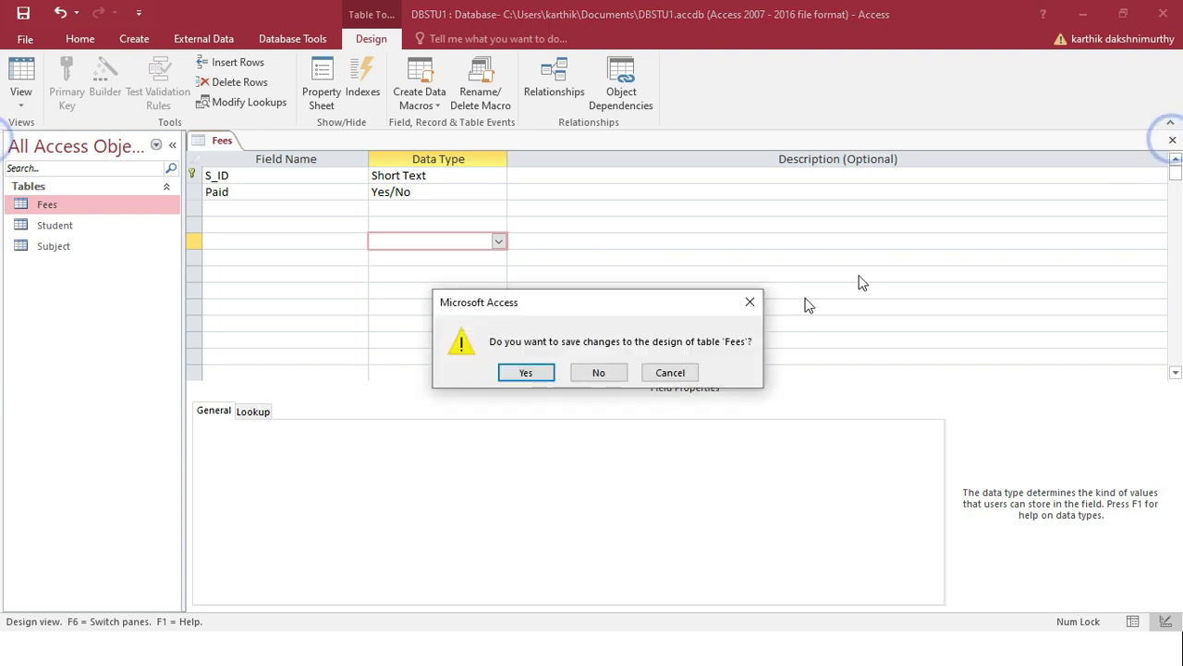
left_click(527, 372)
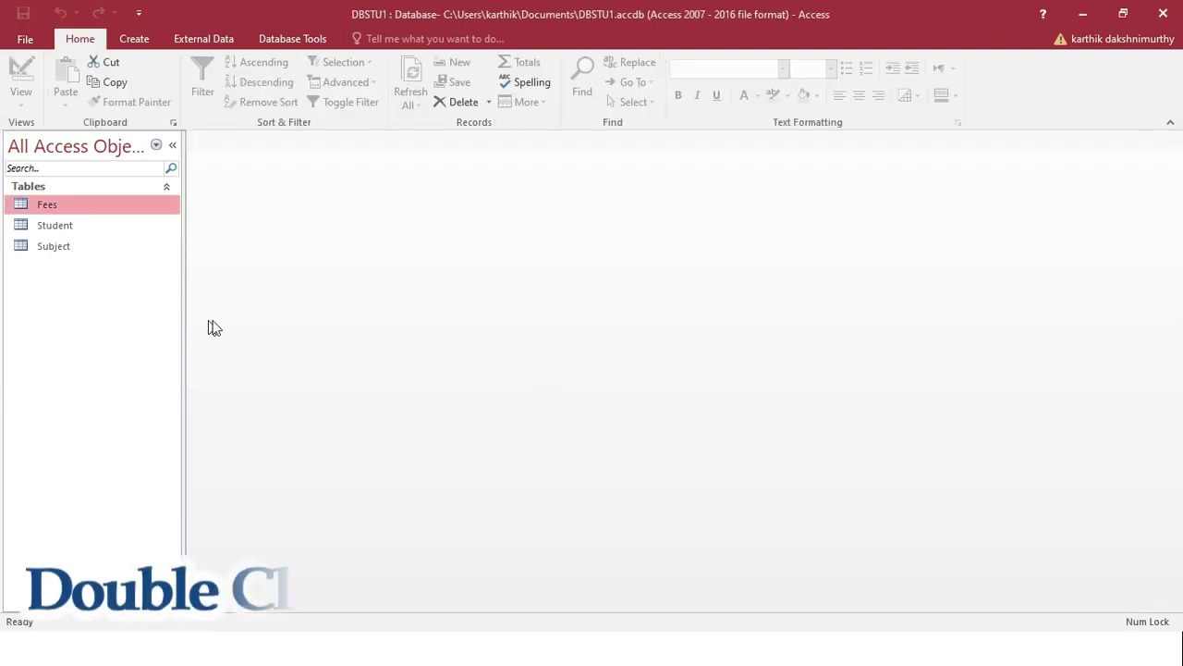
Open the Fees table for data entry and enter the first record with S_ID S101 and Paid checked
double_click(78, 331)
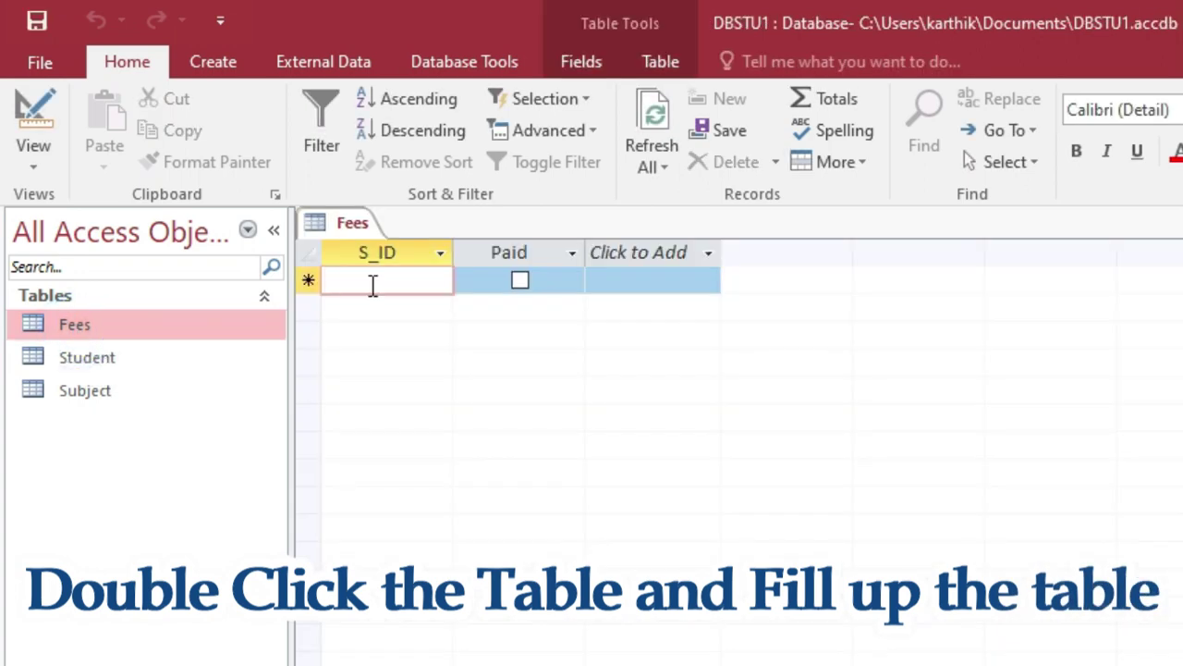
type("S101")
key("Tab")
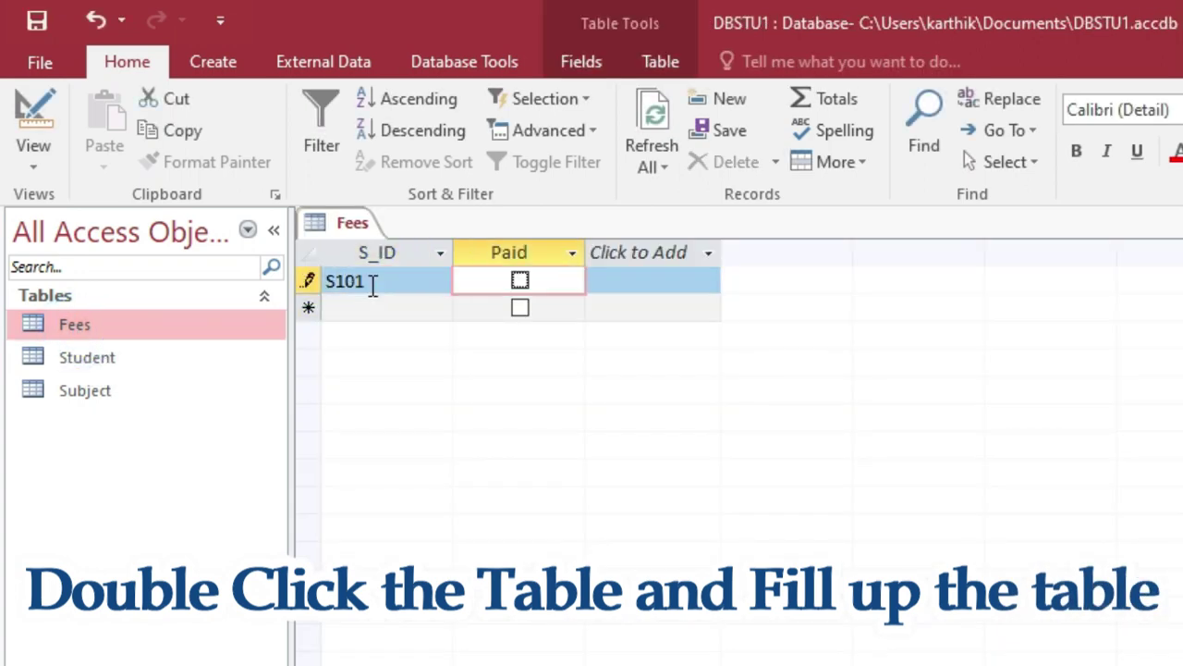
left_click(524, 280)
key("Tab")
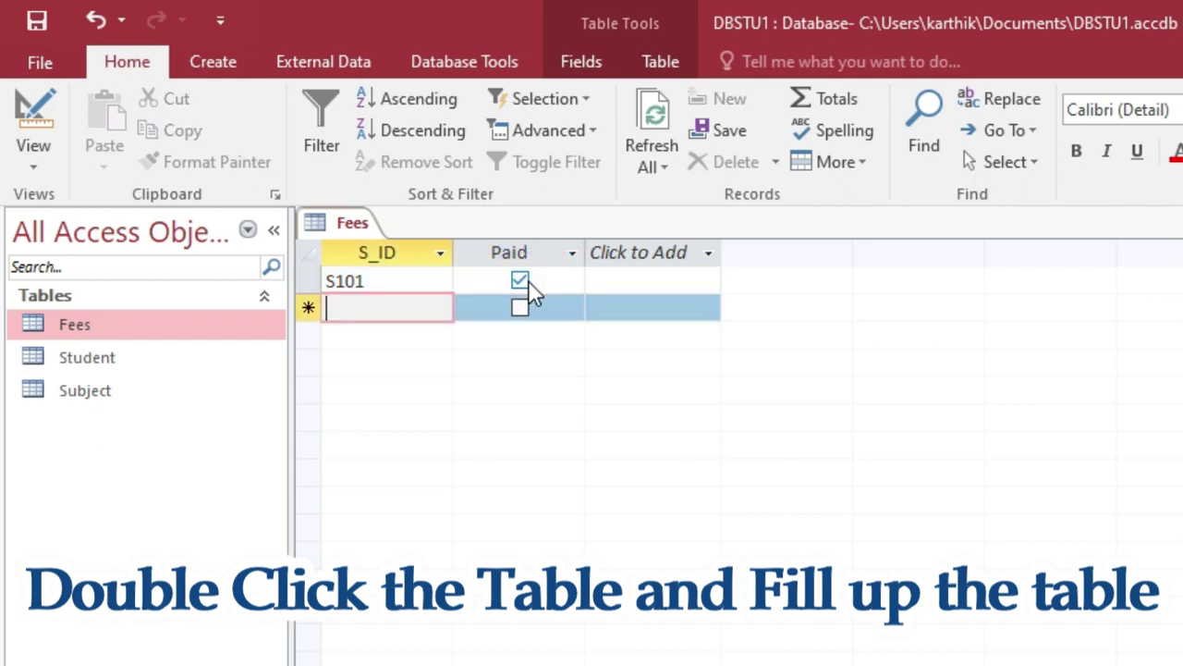
Enter the second Fees record with S_ID S102, leaving Paid unchecked
type("S102")
key("Tab")
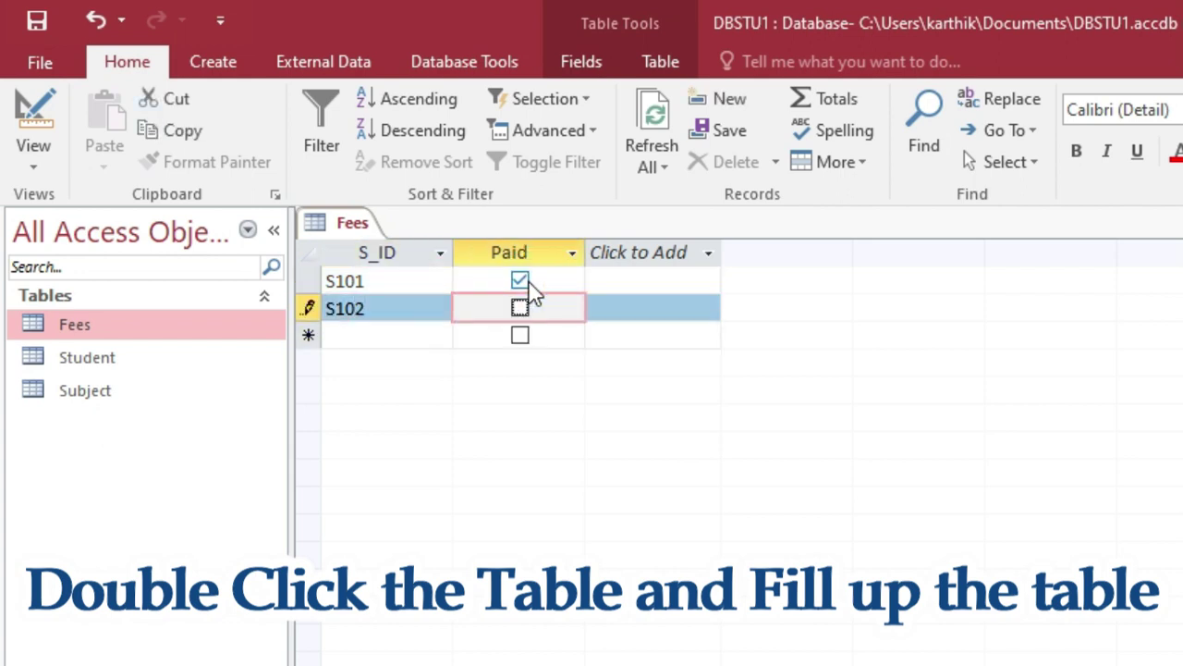
key("Tab")
Enter the third Fees record with S_ID S103 and Paid checked
type("S")
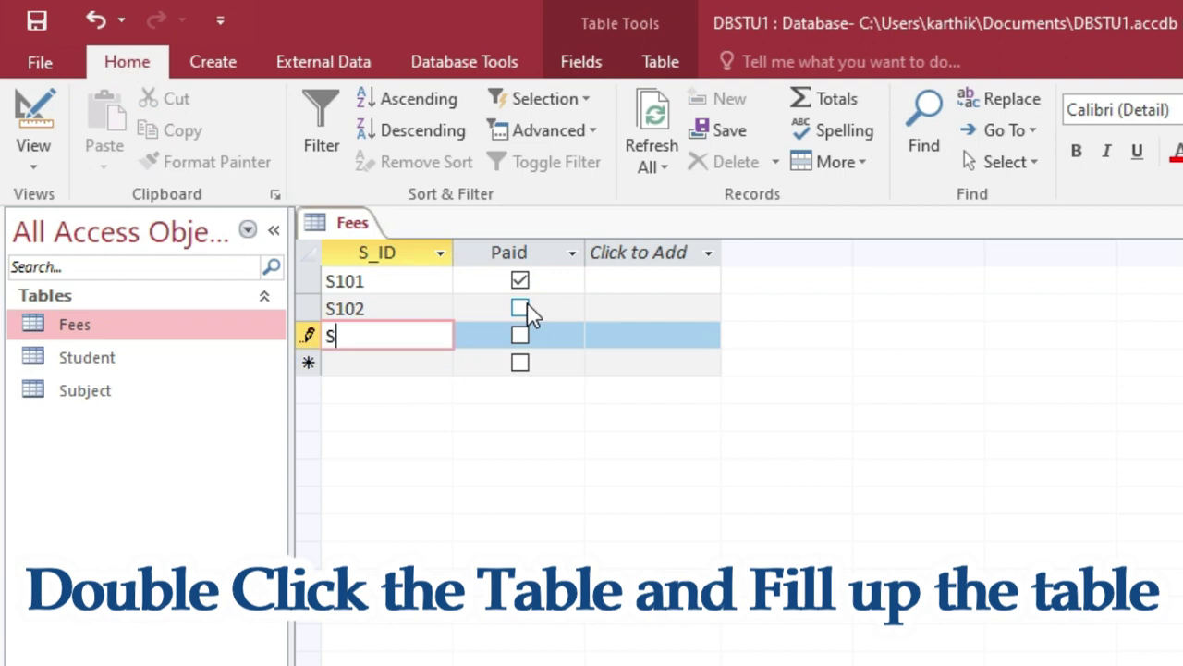
type("103")
key("Tab")
left_click(519, 336)
Enter the fourth Fees record with S_ID S104 and Paid checked, and close the Fees table
left_click(364, 360)
type("S")
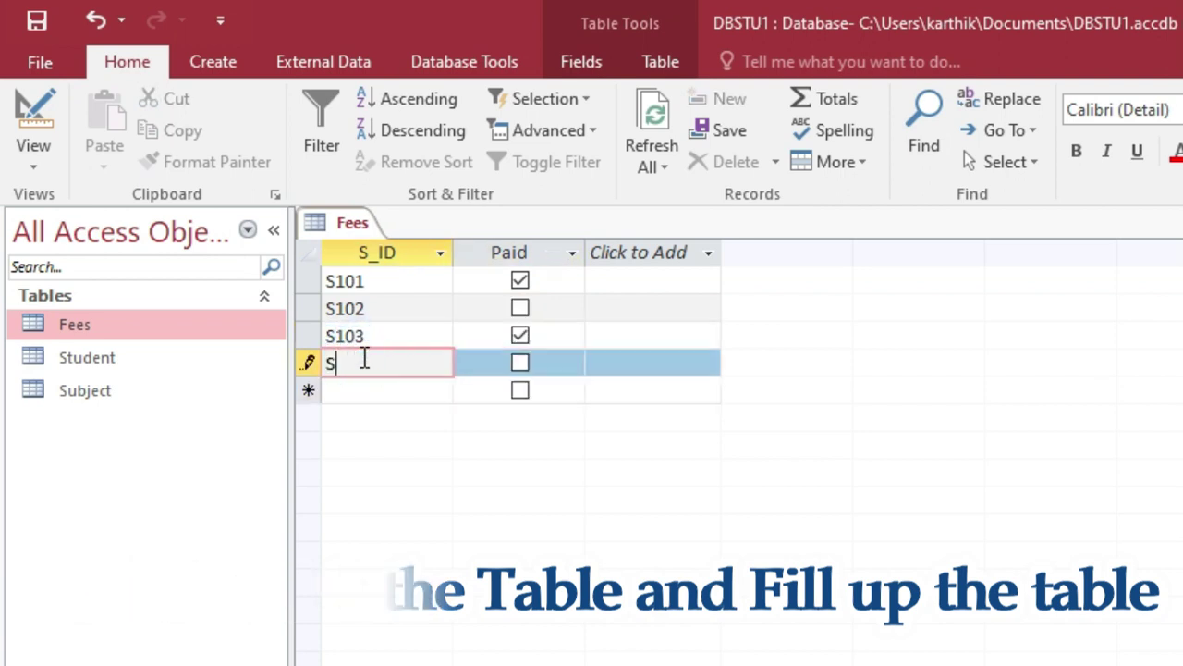
type("104")
key("Tab")
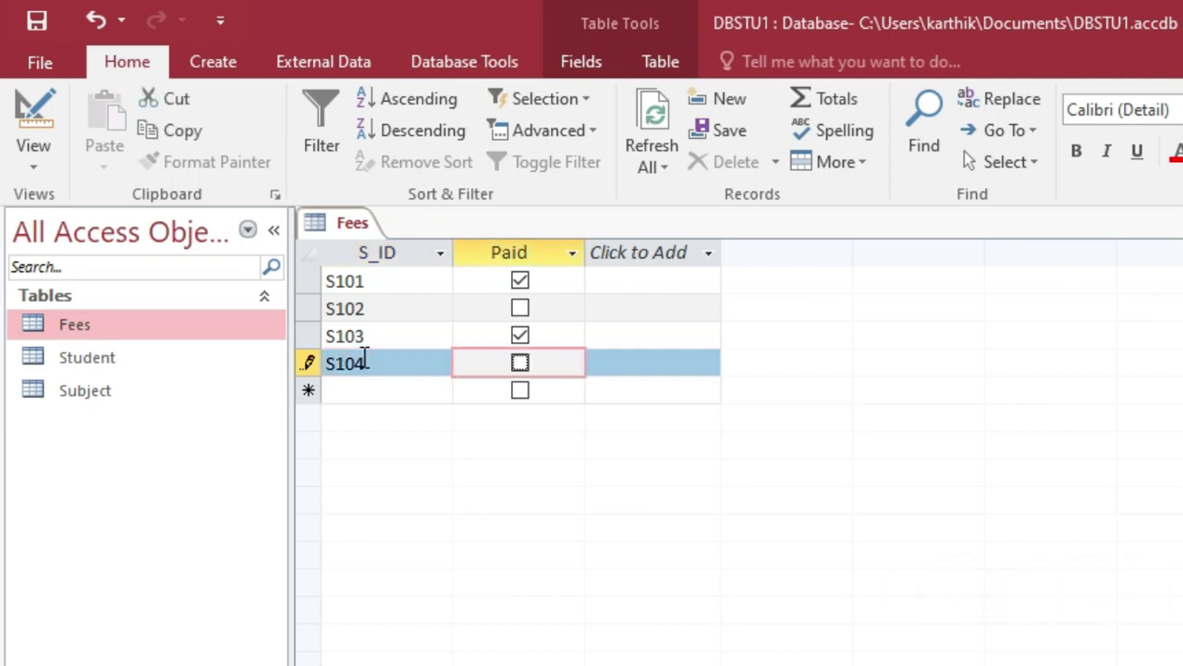
left_click(520, 364)
key("ctrl+w")
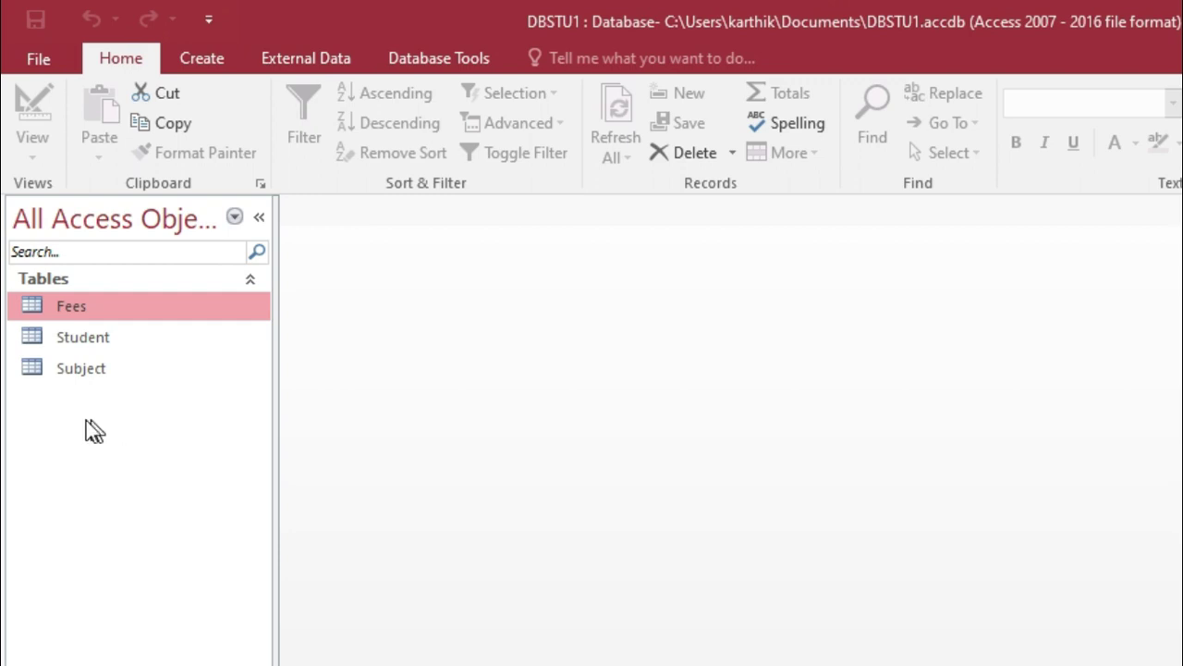
Open the database's Relationships layout and add the Fees, Student and Subject tables to it
left_click(449, 57)
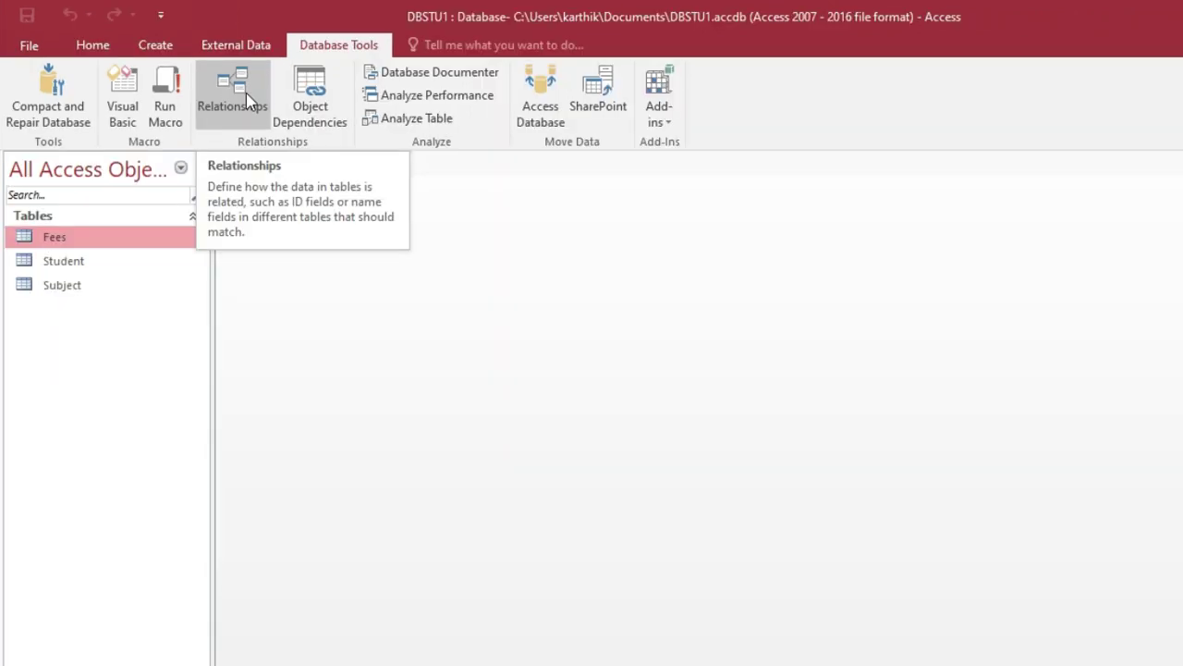
left_click(322, 123)
left_click_drag(613, 87, 518, 174)
left_click_drag(591, 185, 545, 163)
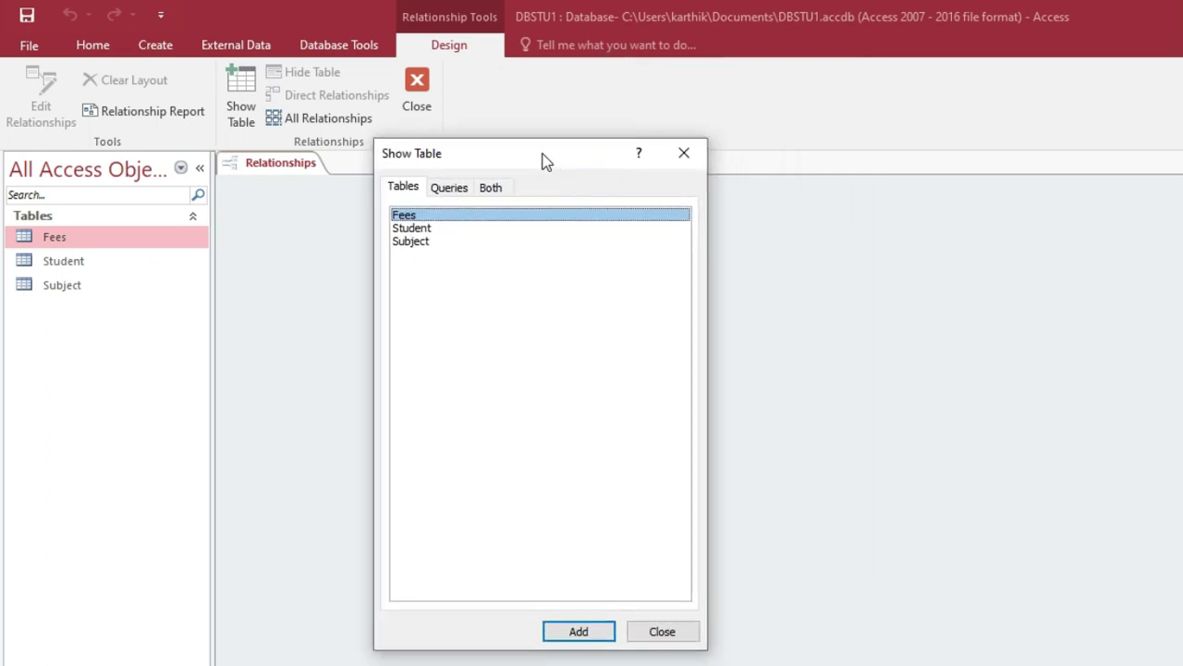
left_click_drag(472, 292, 419, 214)
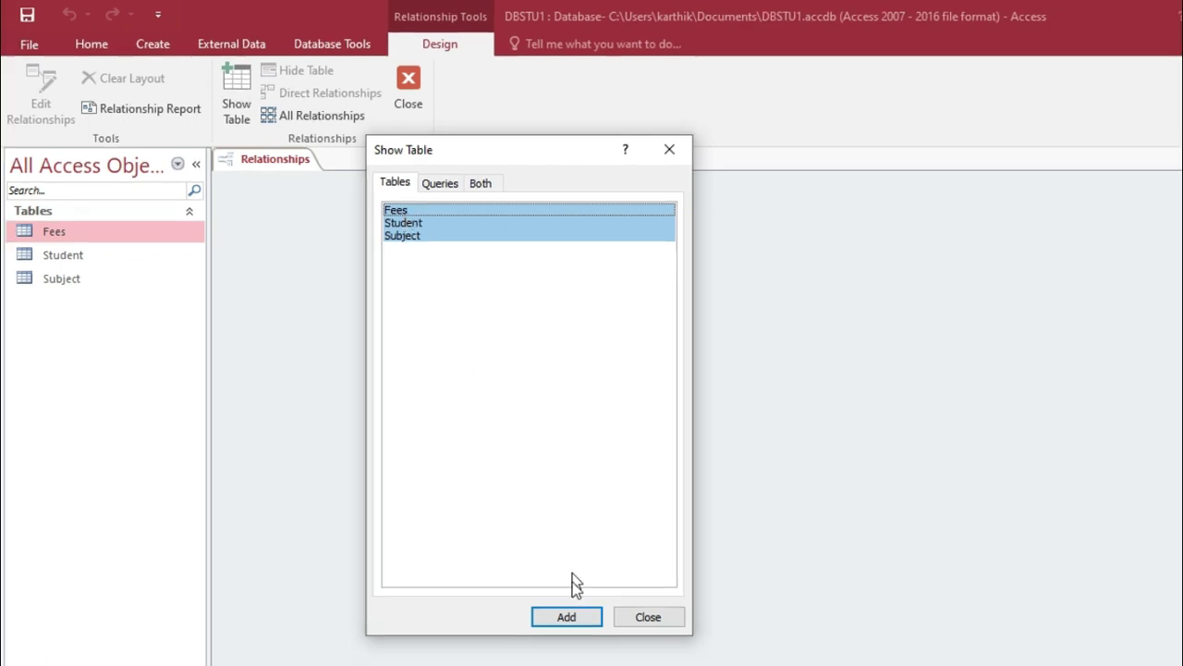
left_click(566, 617)
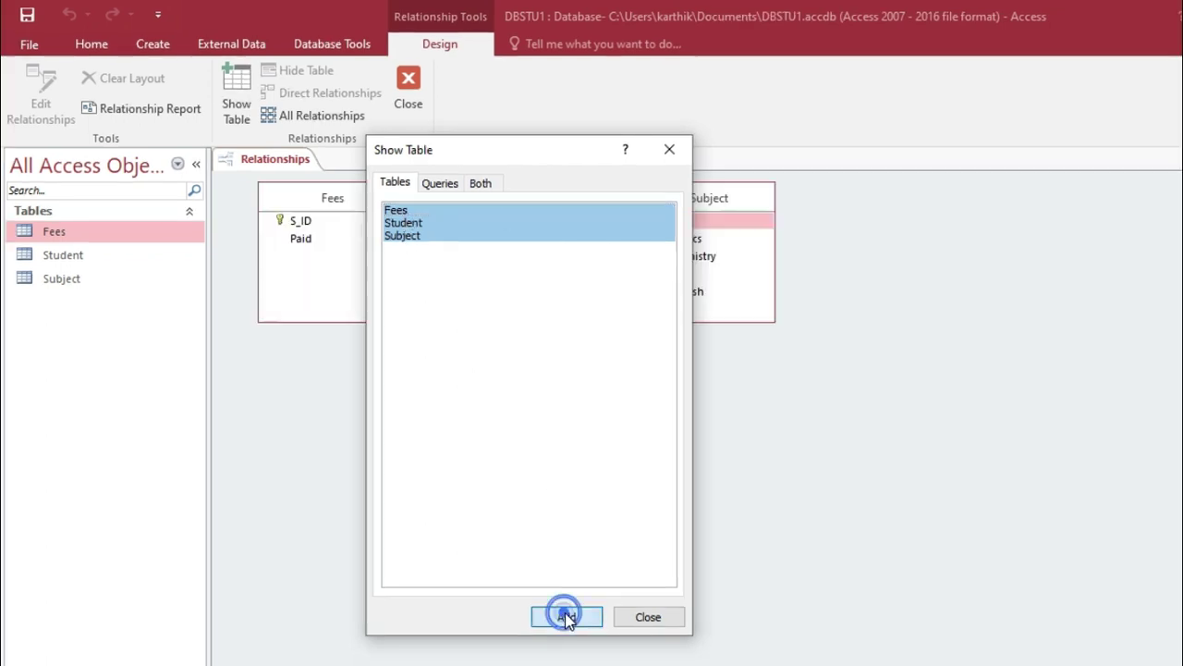
left_click(656, 617)
Arrange the relationship layout with Student on the left, Subject at its upper right and Fees at its lower right
left_click_drag(363, 198, 583, 499)
left_click_drag(462, 192, 337, 326)
left_click_drag(678, 198, 592, 217)
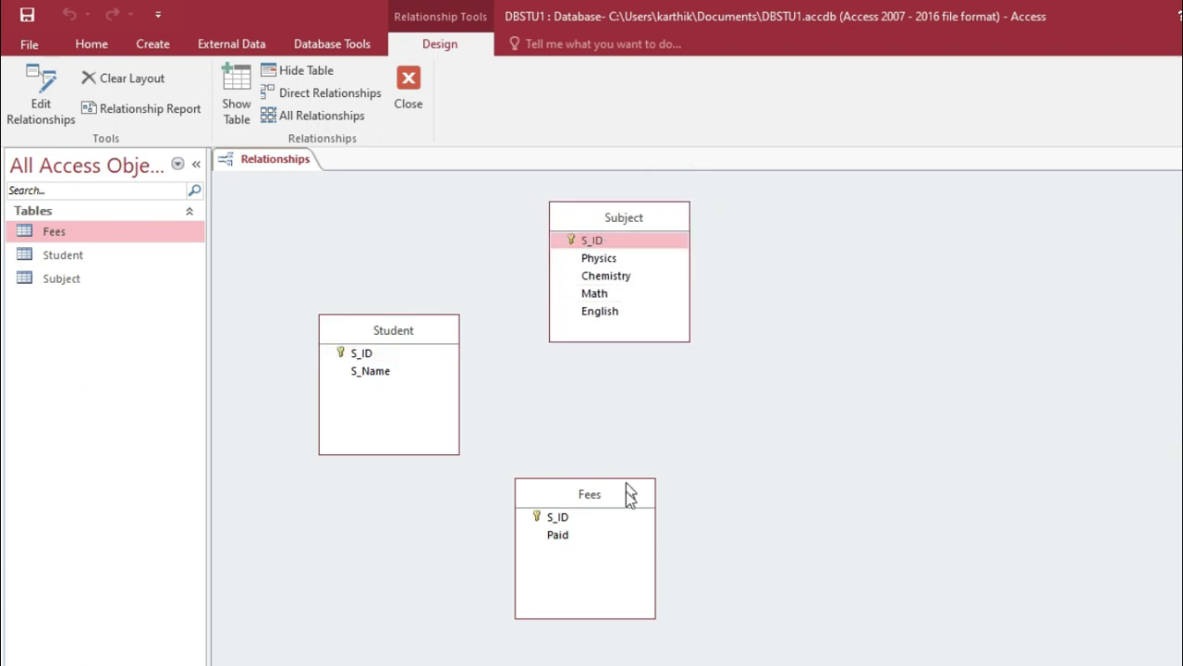
left_click_drag(602, 494, 644, 486)
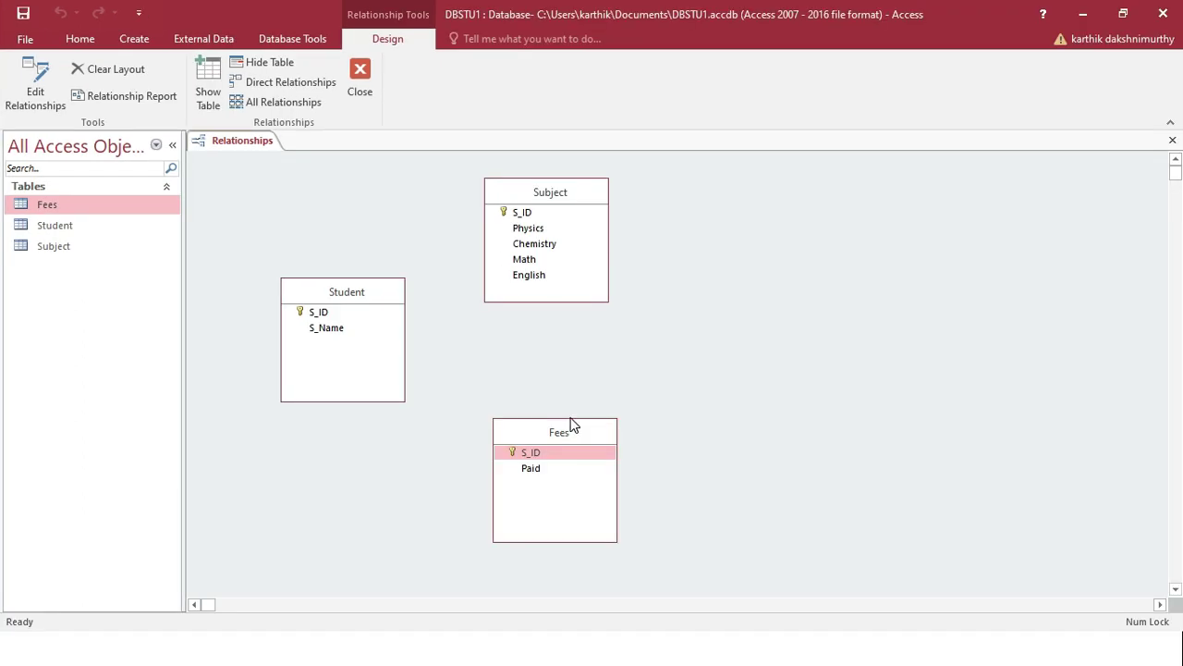
Start a new relationship with Student as the left table and Subject as the right table
left_click(39, 83)
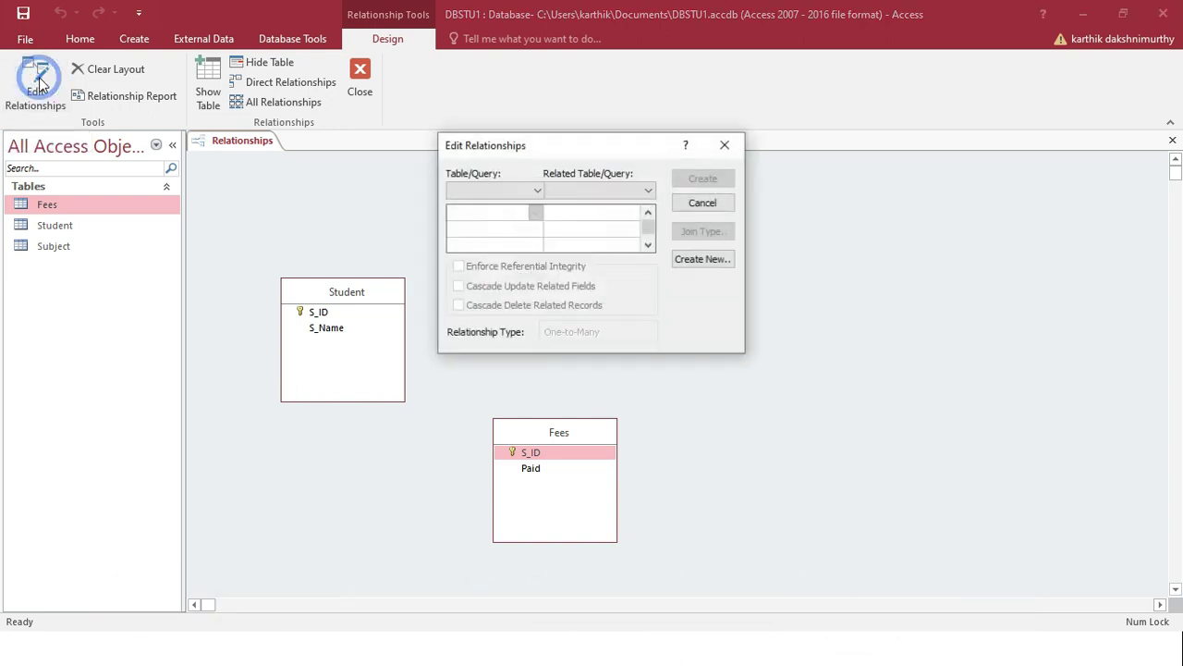
left_click_drag(615, 148, 580, 140)
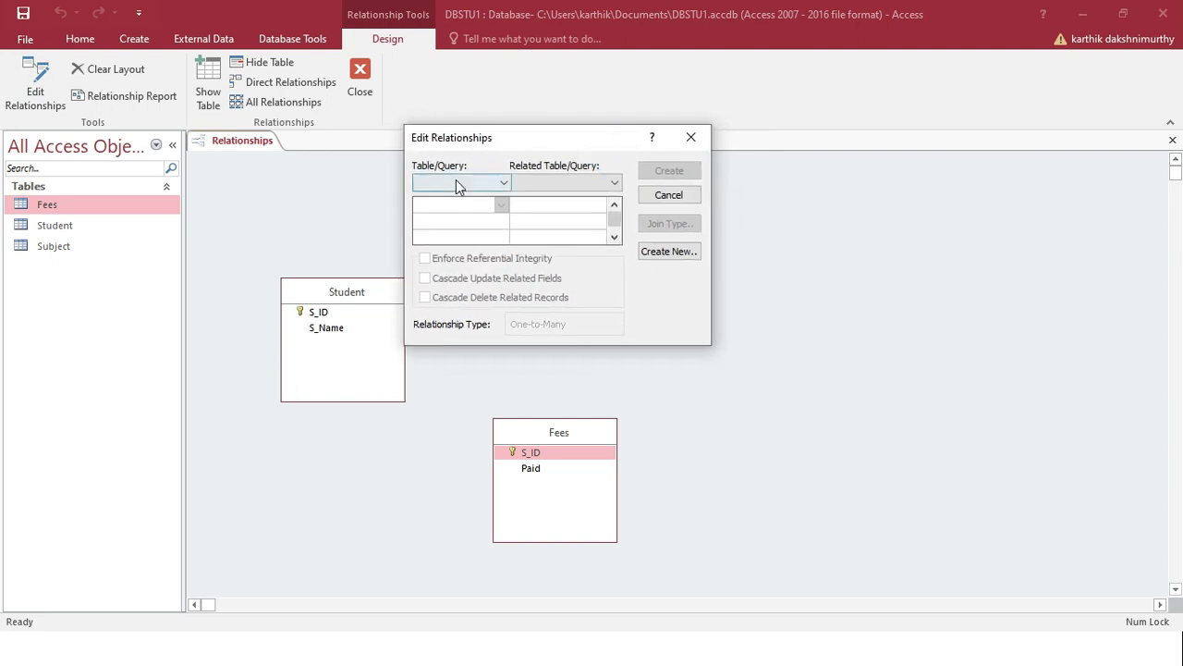
left_click(674, 258)
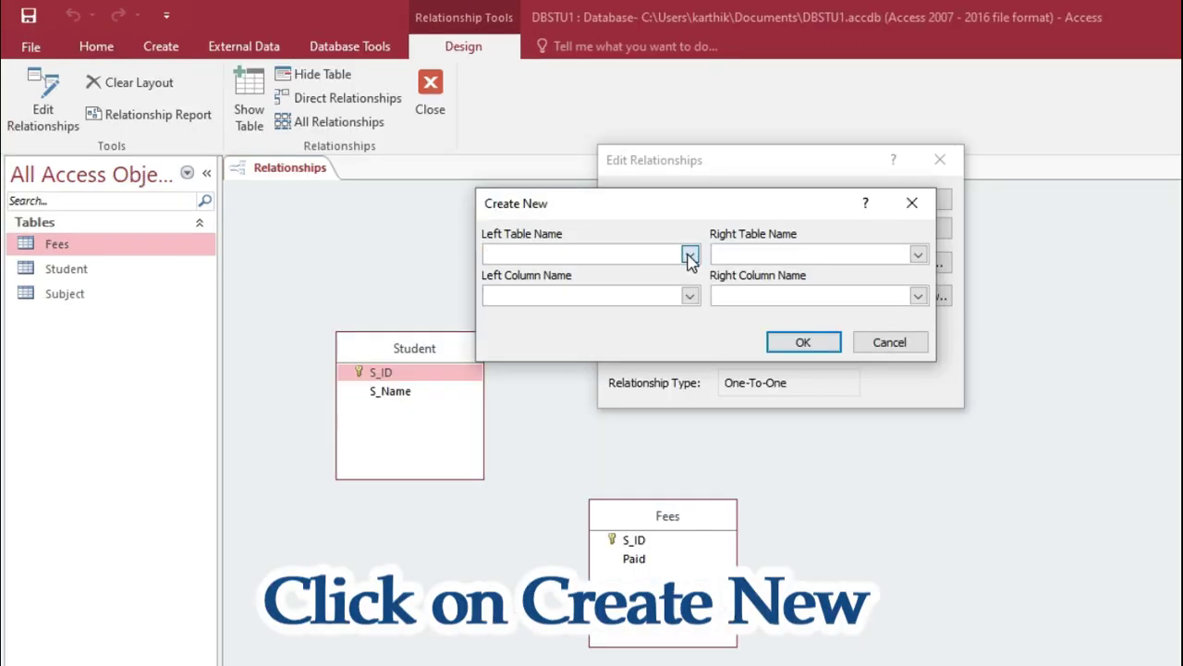
left_click(689, 255)
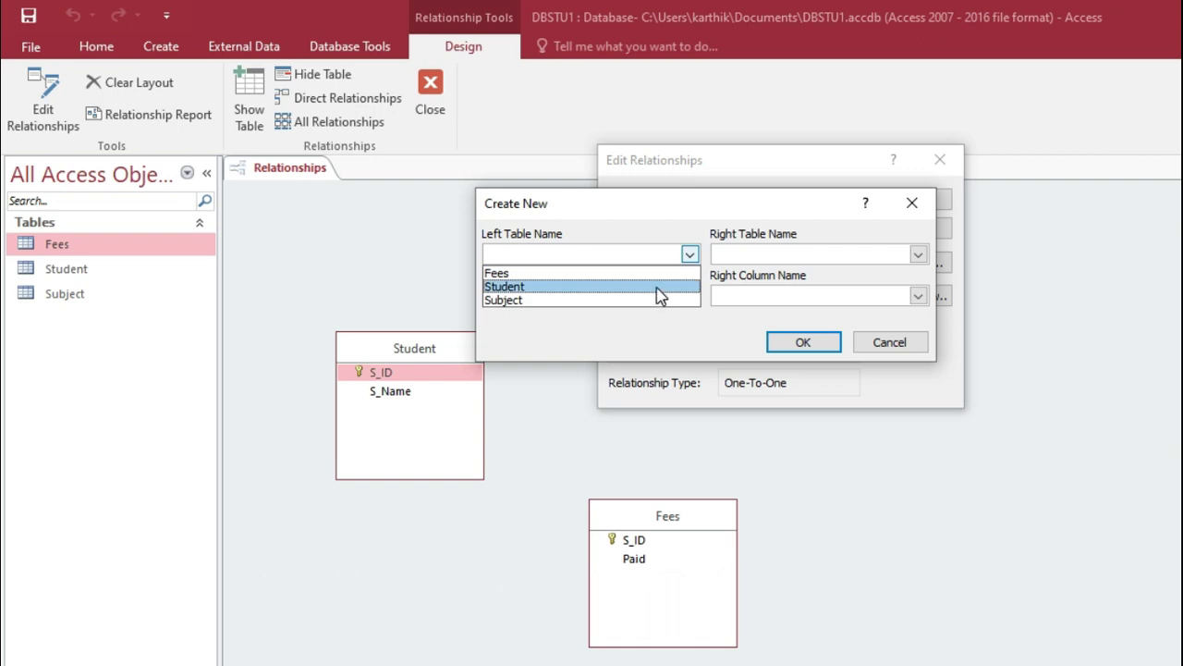
left_click(657, 288)
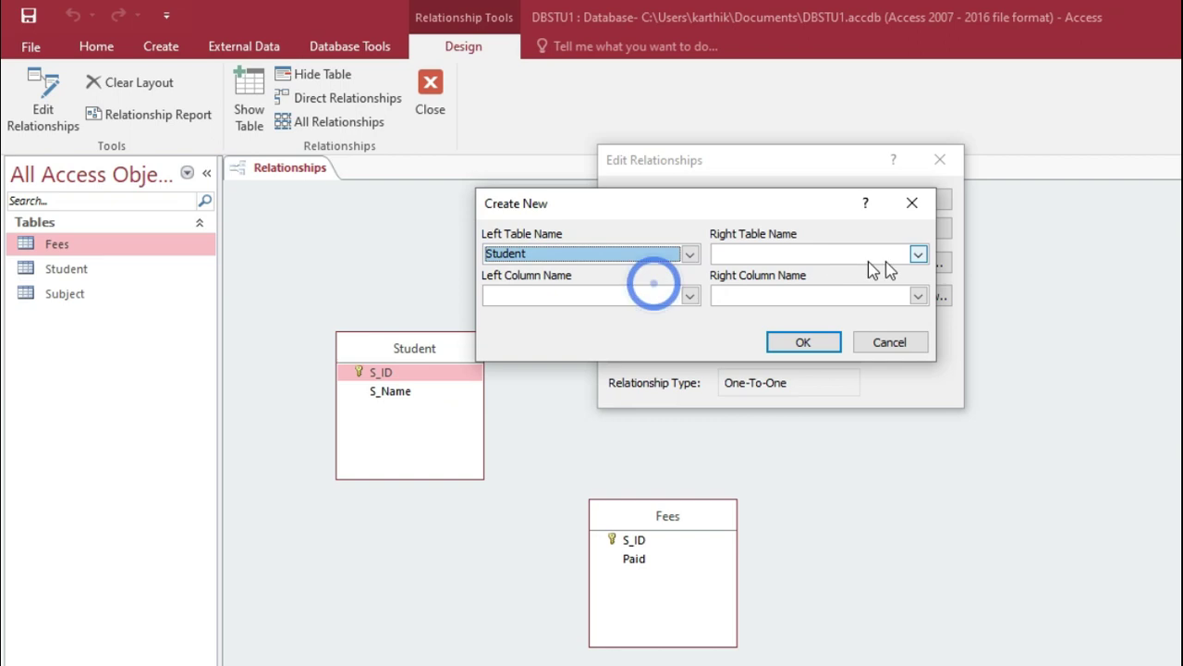
left_click(917, 254)
left_click(839, 300)
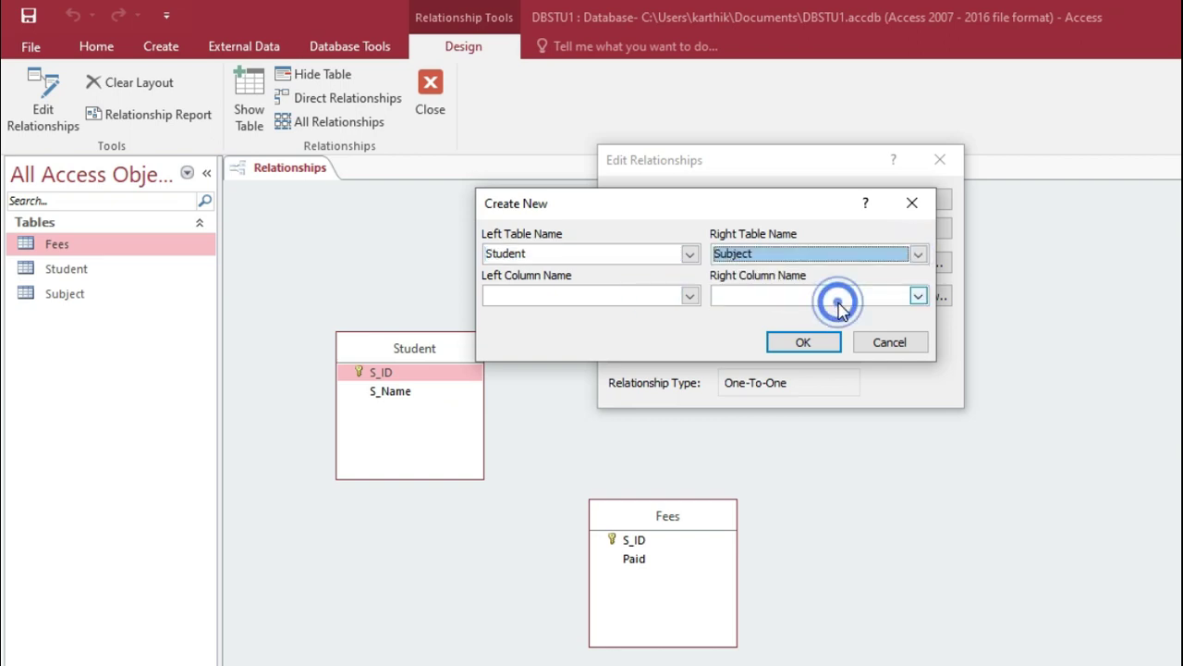
Choose S_ID as both the left and right column of the Student–Subject relationship and confirm the definition
left_click(598, 297)
left_click(593, 311)
left_click(798, 294)
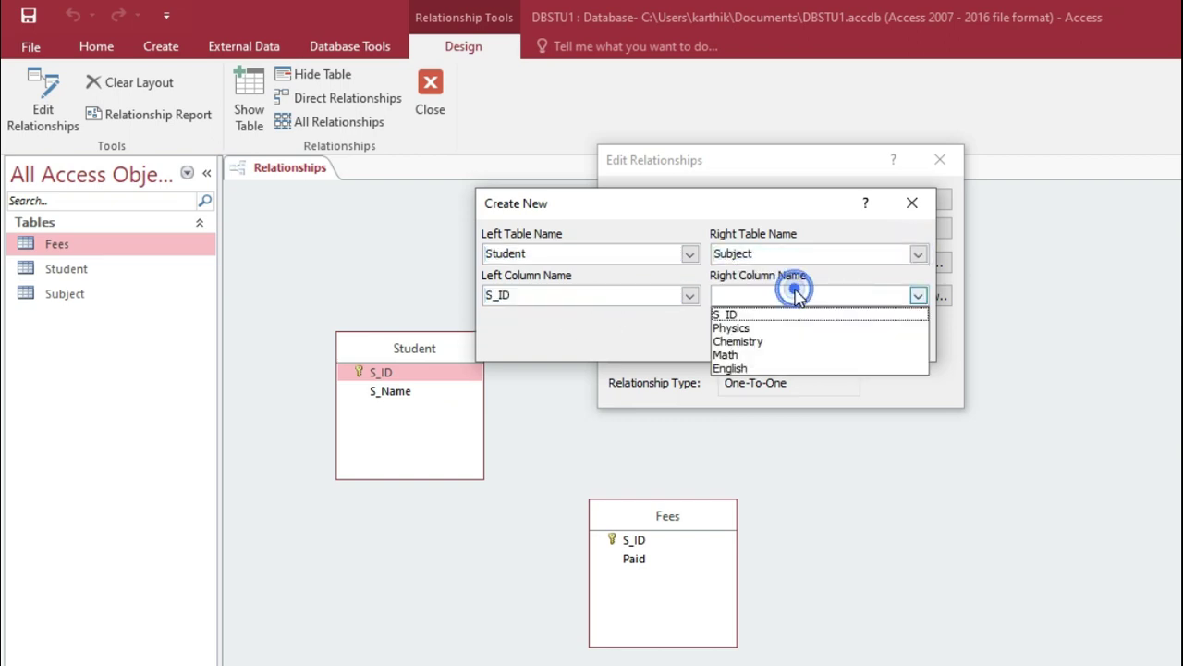
left_click(786, 311)
left_click(804, 342)
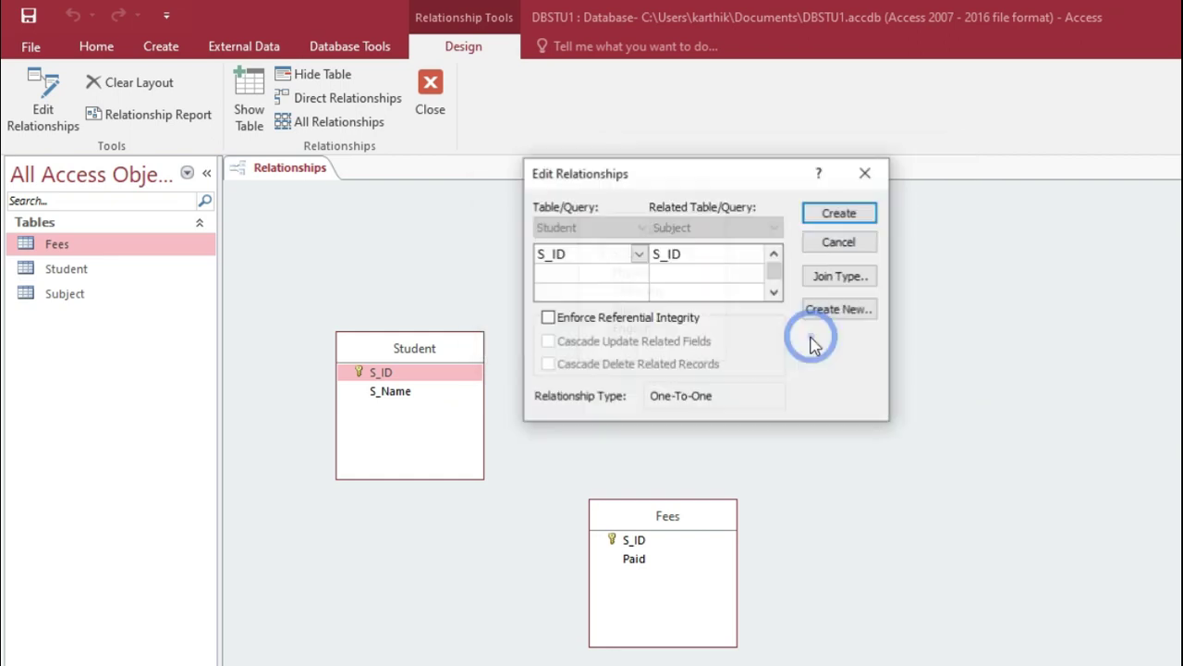
Enforce referential integrity and create the one-to-one relationship between Student and Subject
left_click(548, 319)
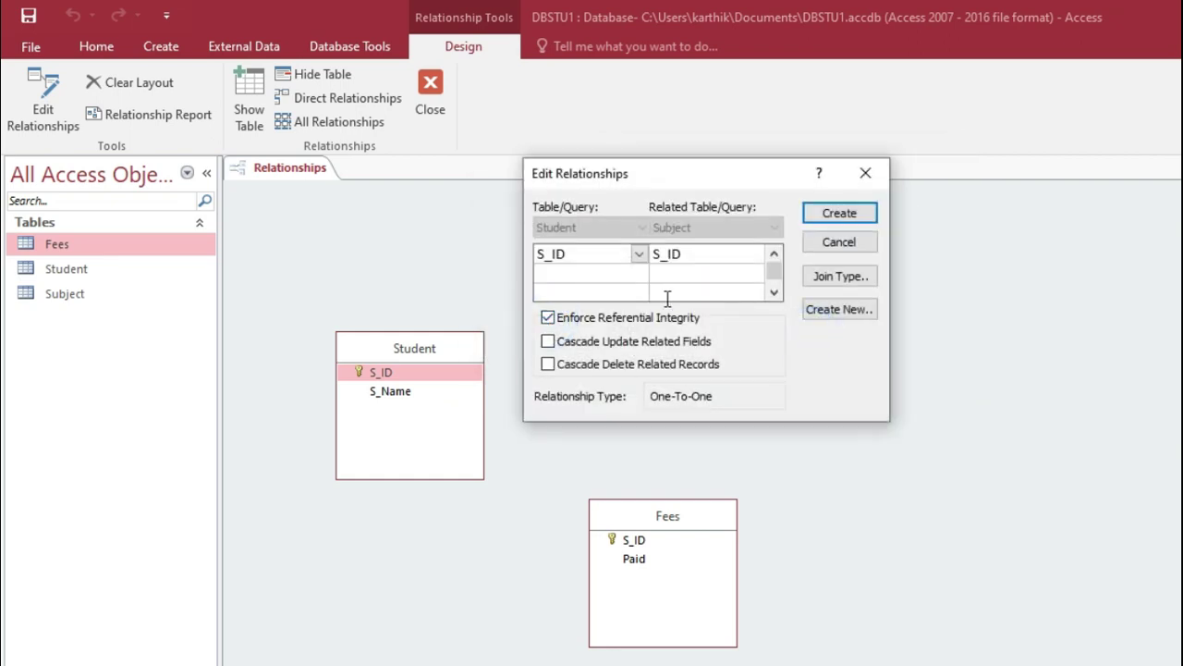
left_click(841, 214)
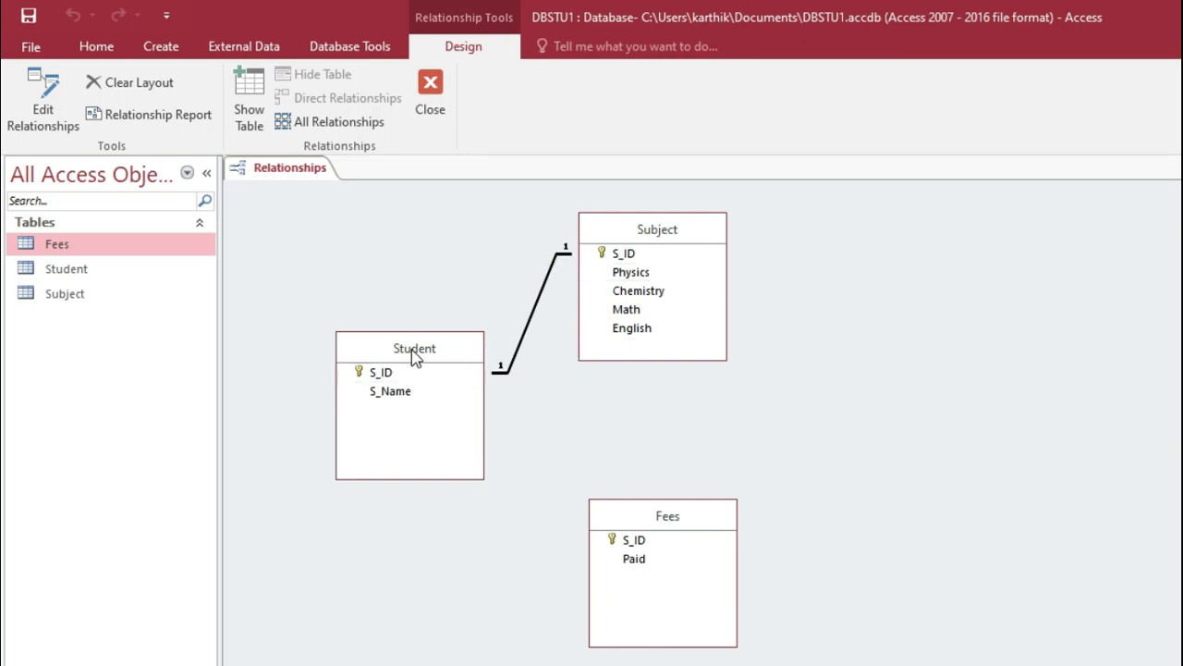
left_click(628, 262)
Start a new relationship with Student as the left table and Fees as the right table
left_click(32, 108)
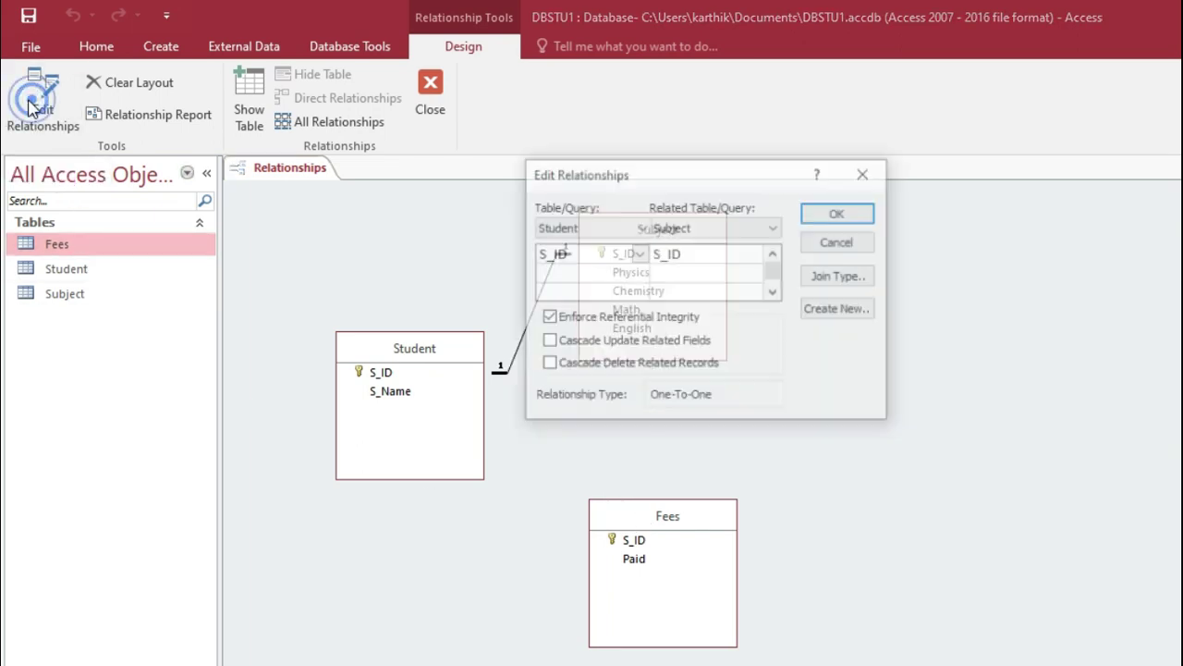
left_click(837, 311)
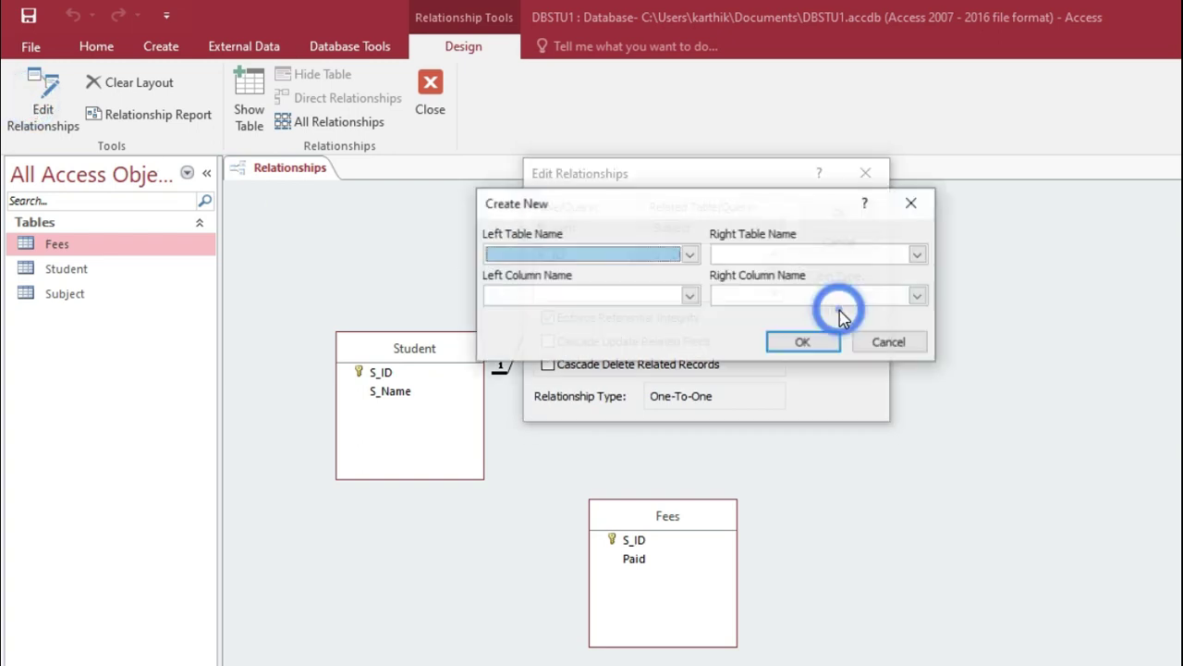
left_click(690, 254)
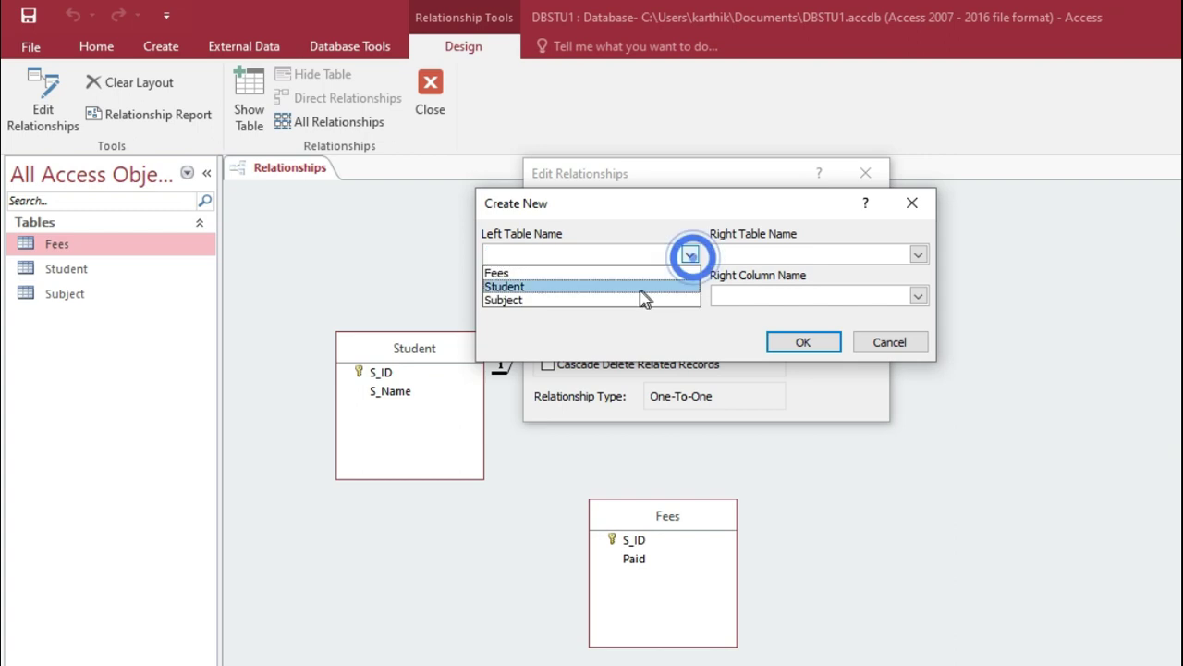
left_click(640, 288)
left_click(917, 254)
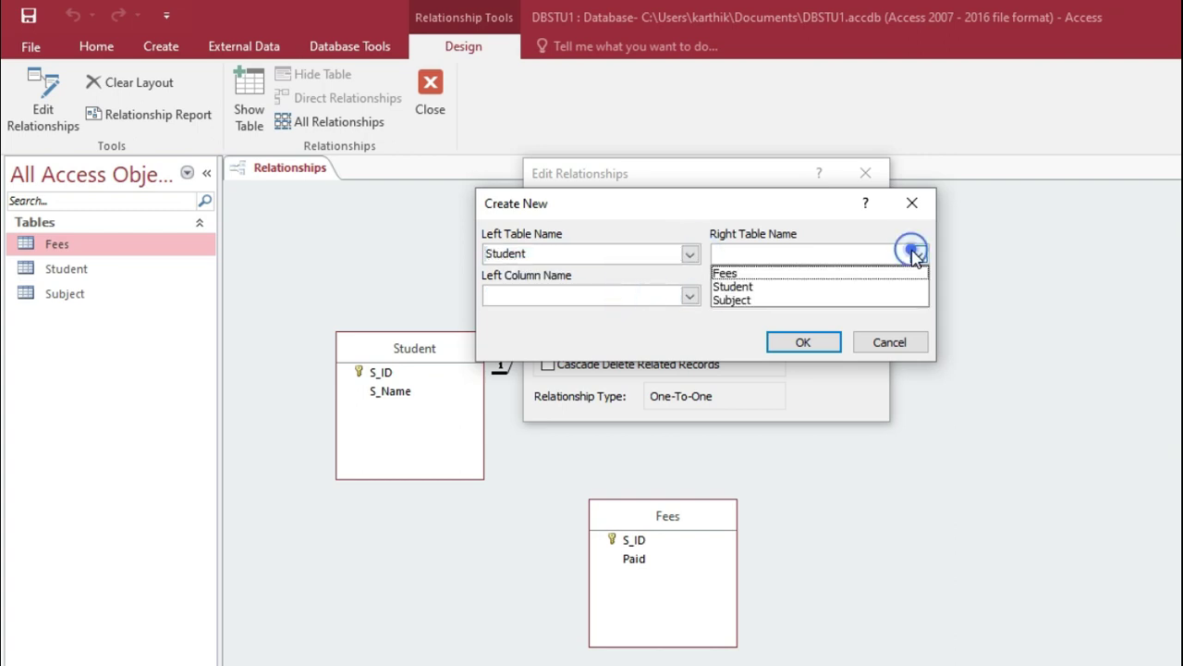
left_click(843, 273)
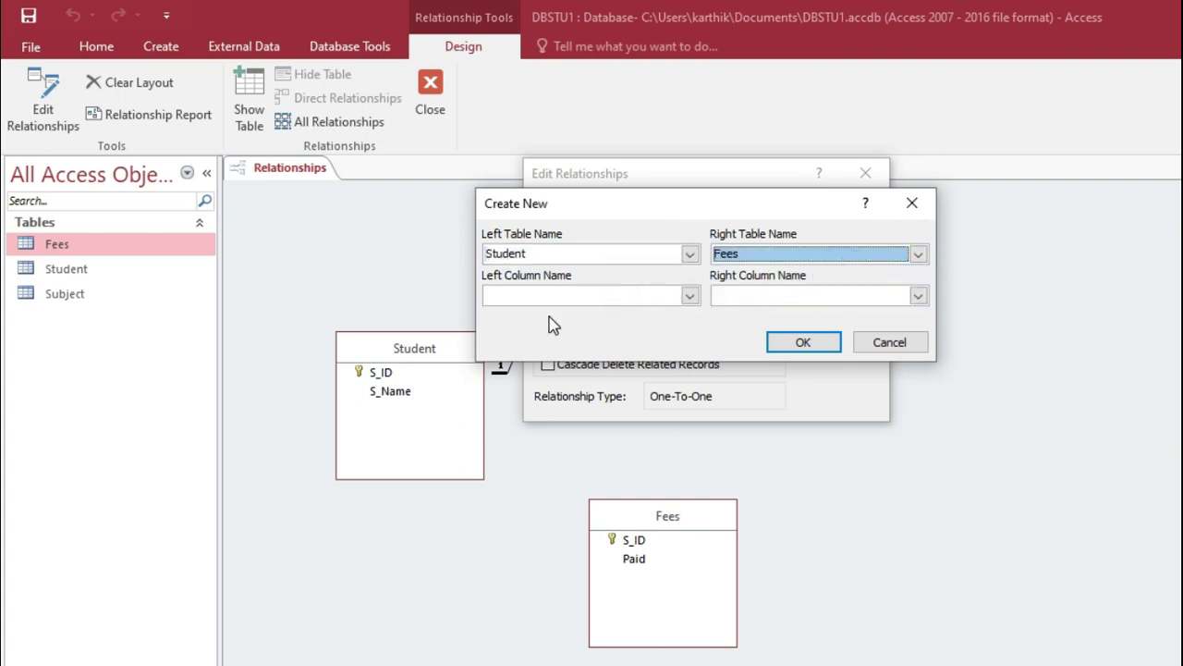
Match S_ID in both Student and Fees and create their one-to-one relationship with referential integrity enforced
left_click(689, 294)
left_click(652, 311)
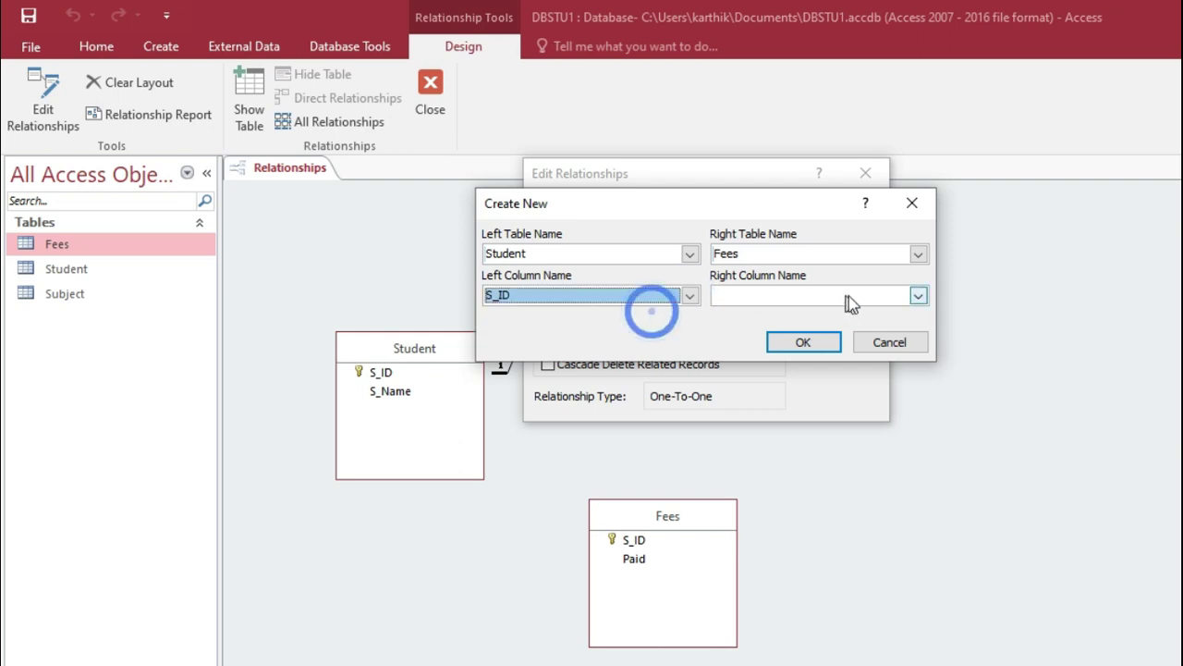
left_click(918, 295)
left_click(883, 311)
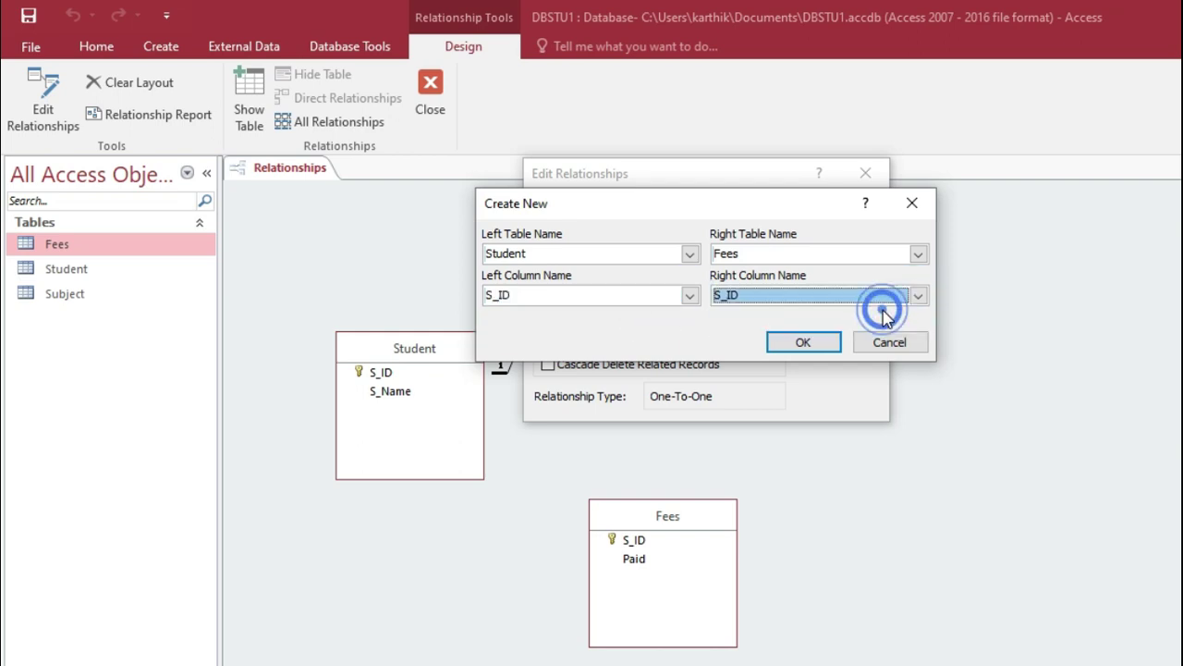
left_click(804, 342)
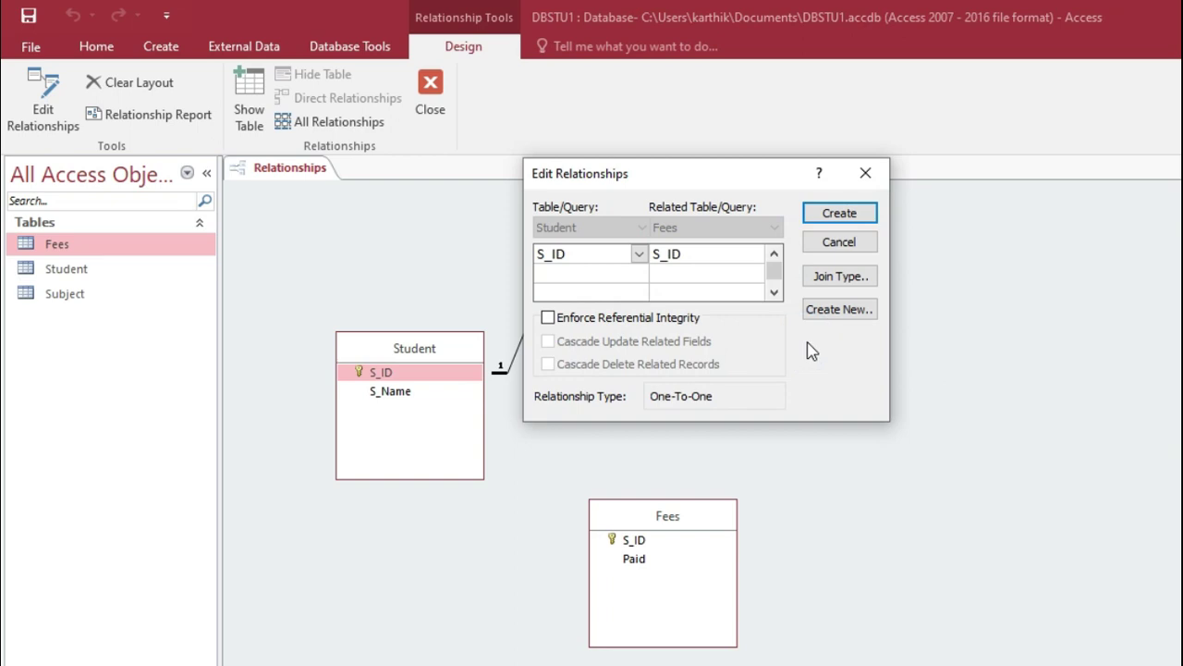
left_click(547, 318)
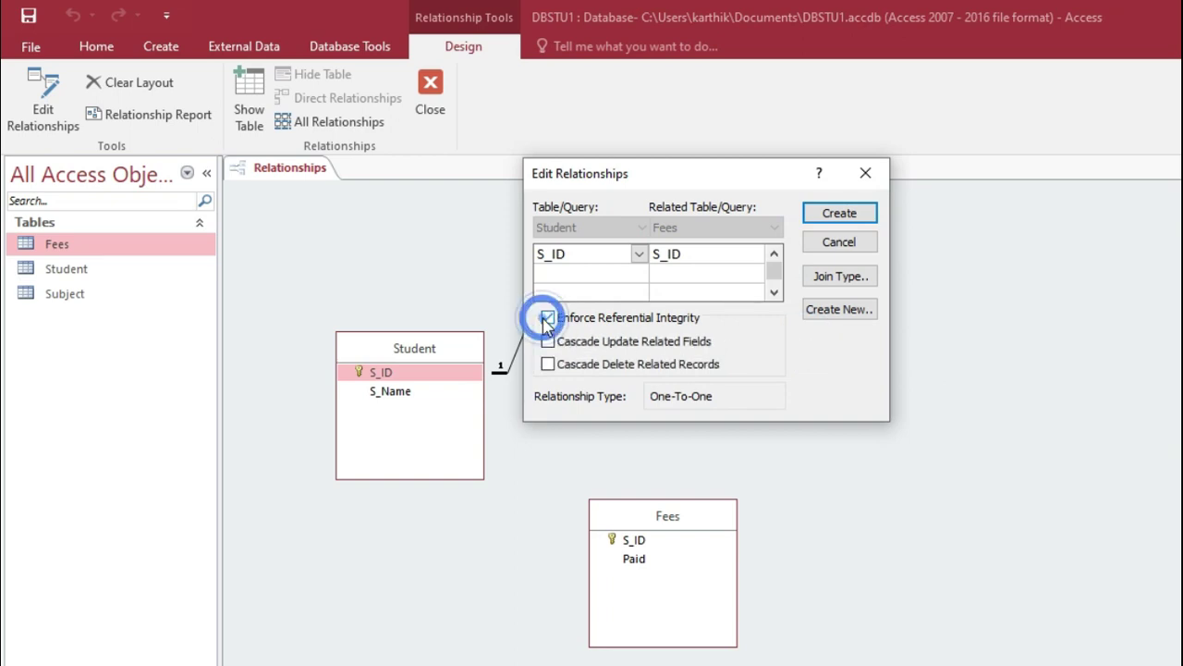
left_click(835, 220)
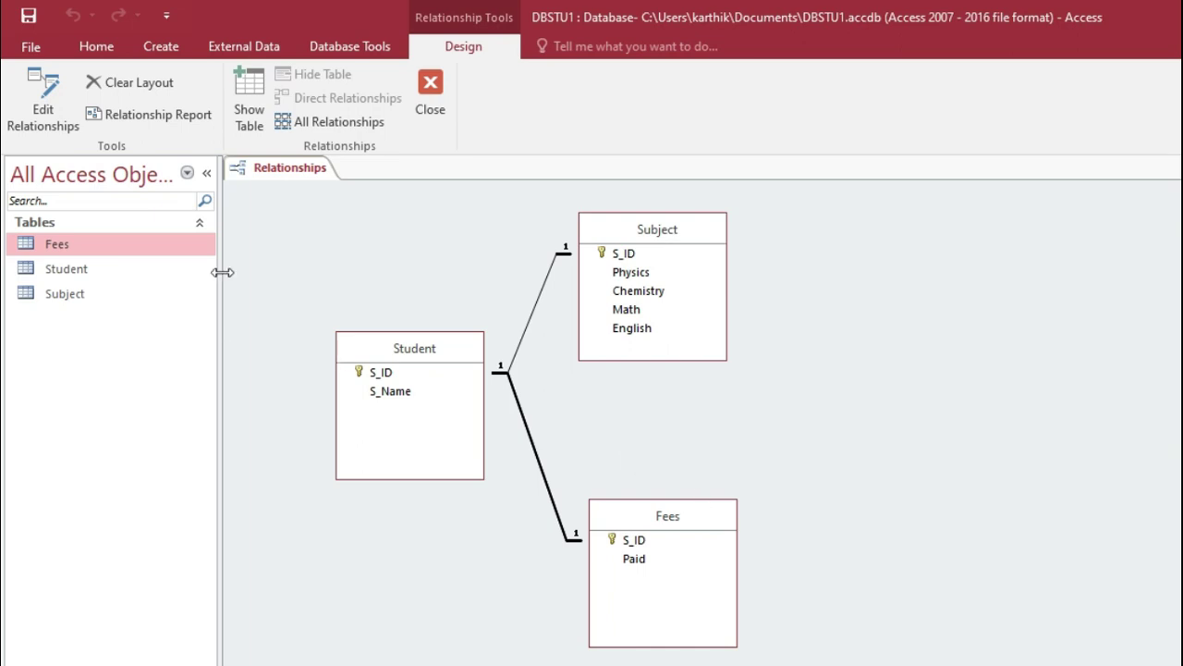
Start a new relationship with Subject as the left table and Fees as the right table
left_click(44, 111)
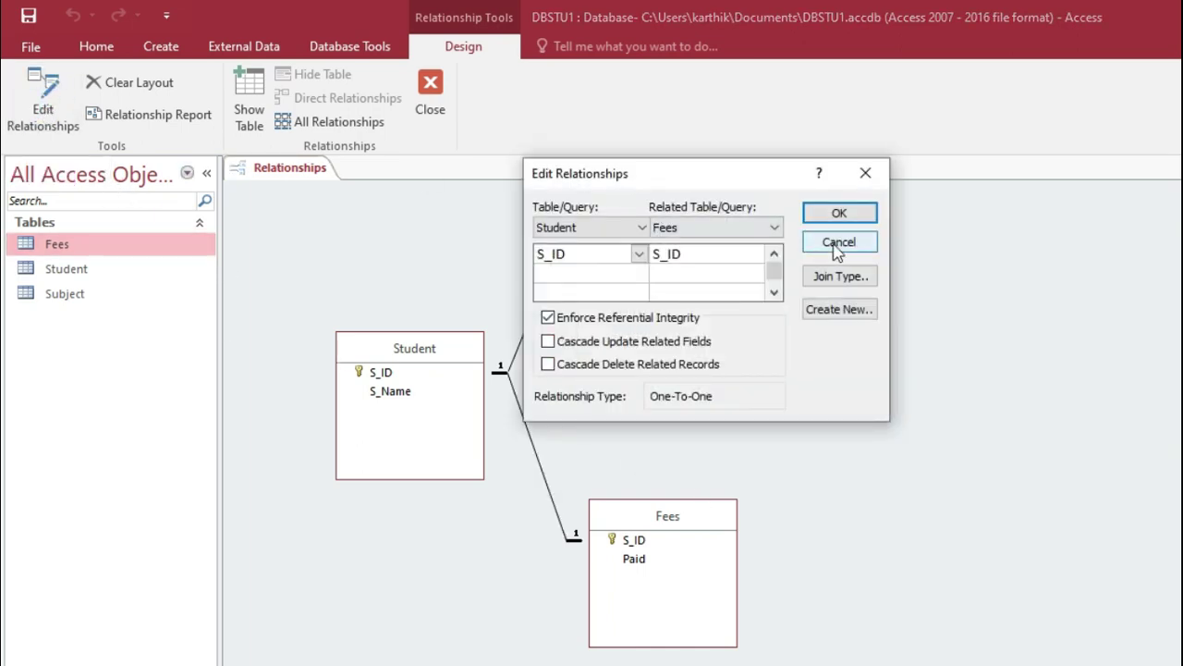
left_click(845, 311)
left_click(690, 253)
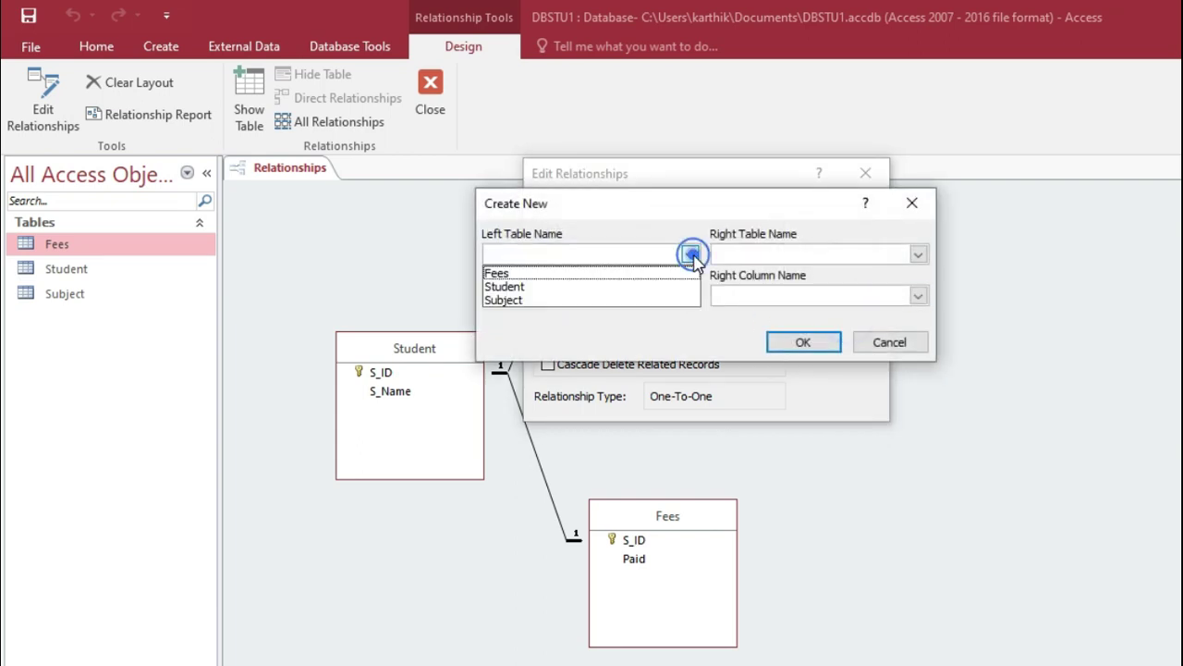
left_click(656, 300)
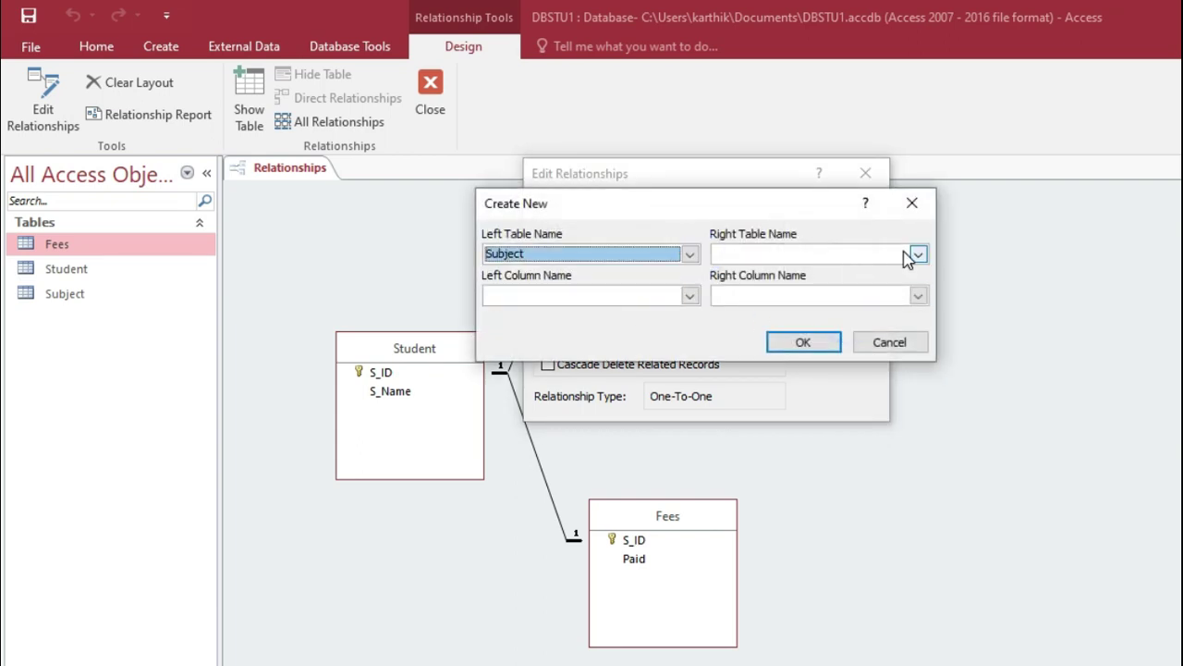
left_click(918, 254)
left_click(885, 273)
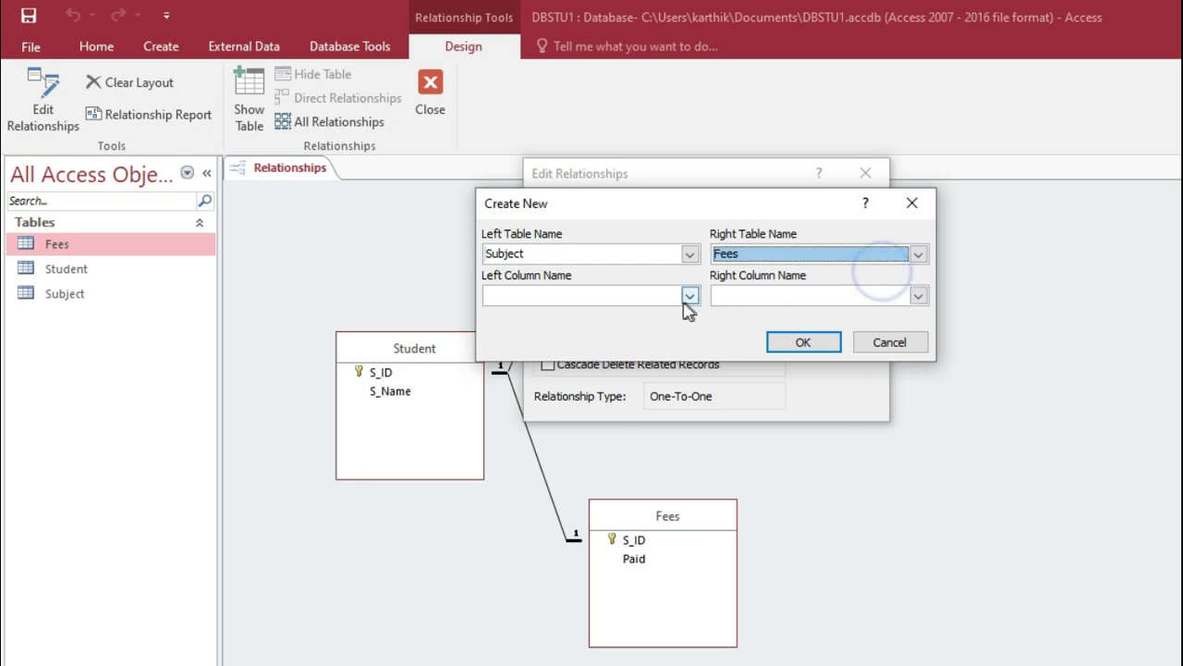
Match S_ID in both Subject and Fees and create their one-to-one relationship with referential integrity enforced
left_click(689, 296)
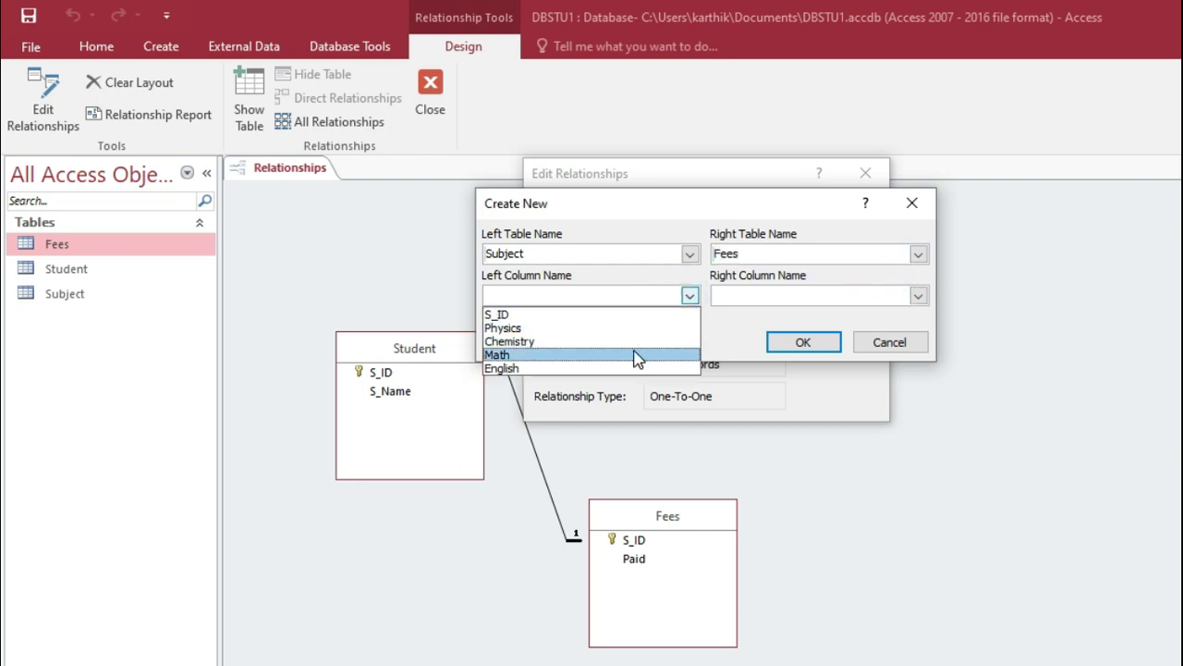
left_click(619, 315)
left_click(918, 295)
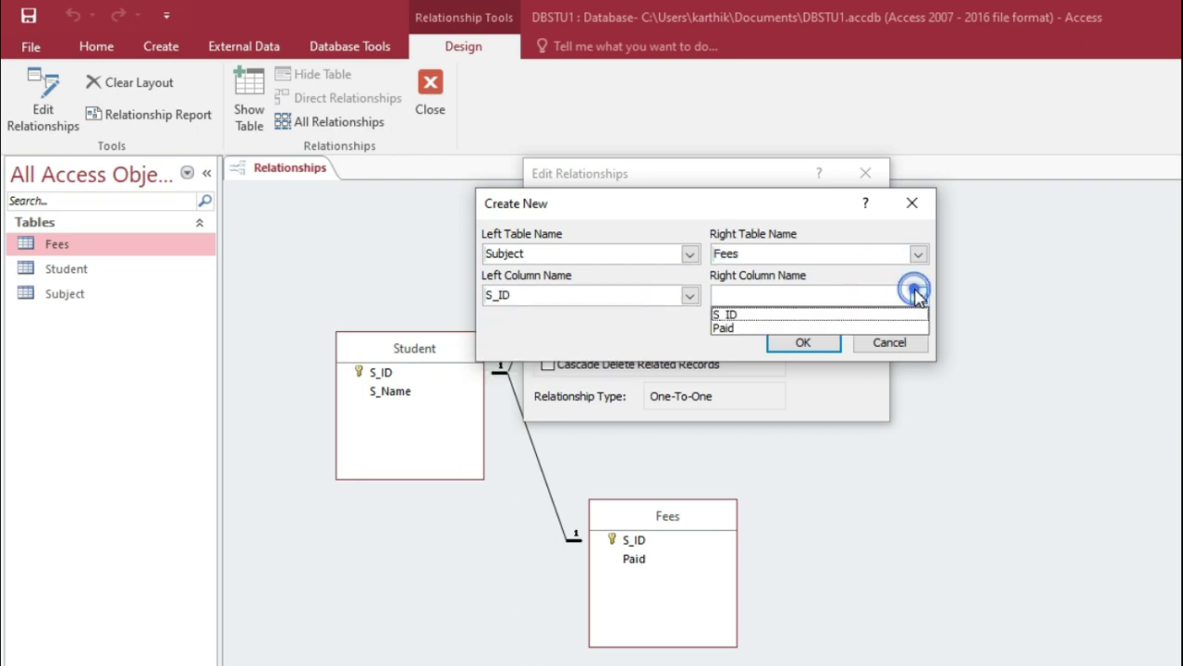
left_click(862, 316)
left_click(821, 343)
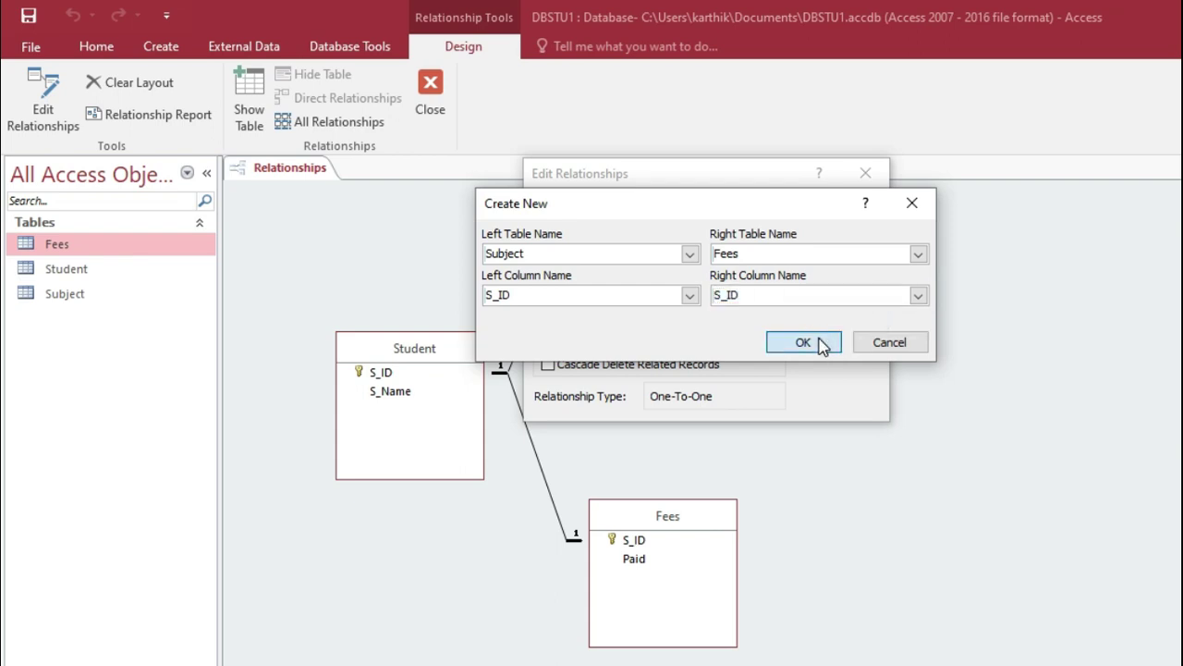
left_click(549, 317)
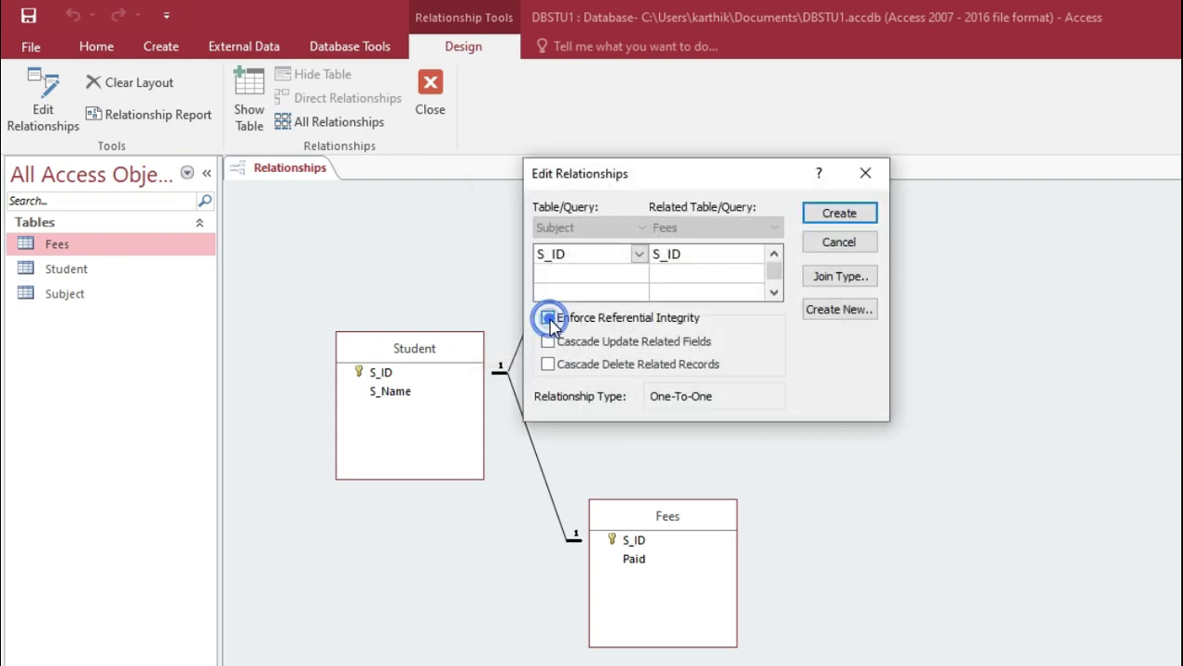
left_click(837, 215)
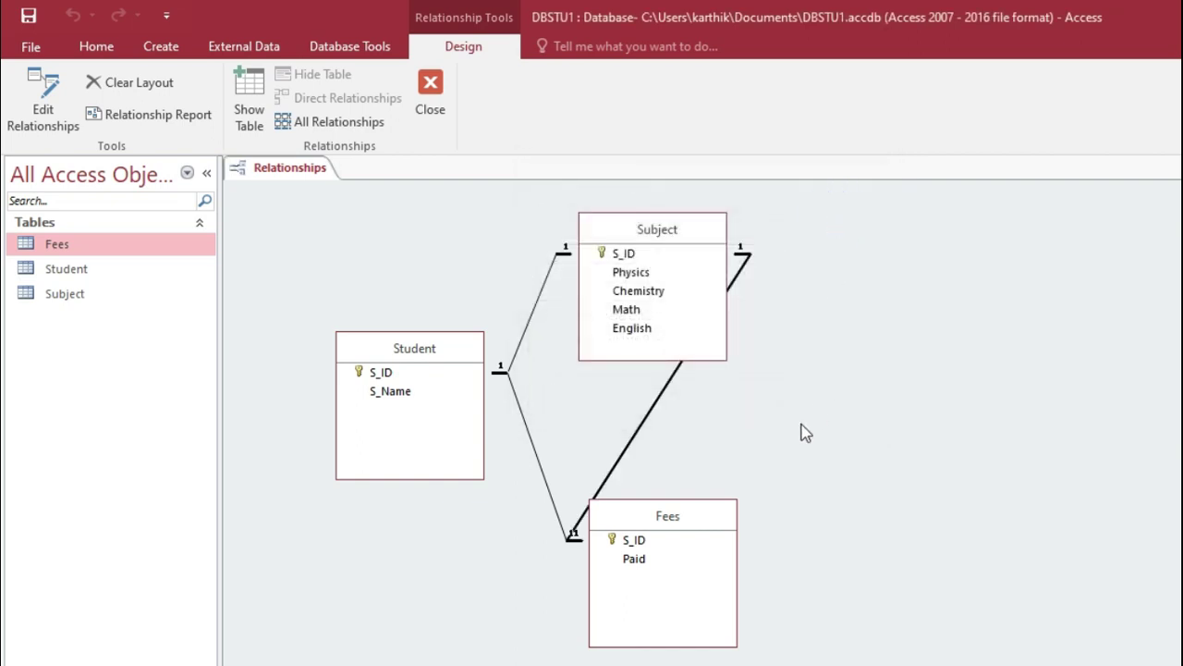
Move the Fees table further right in the relationship layout, select the Subject–Fees line and save the layout
left_click_drag(709, 502, 804, 496)
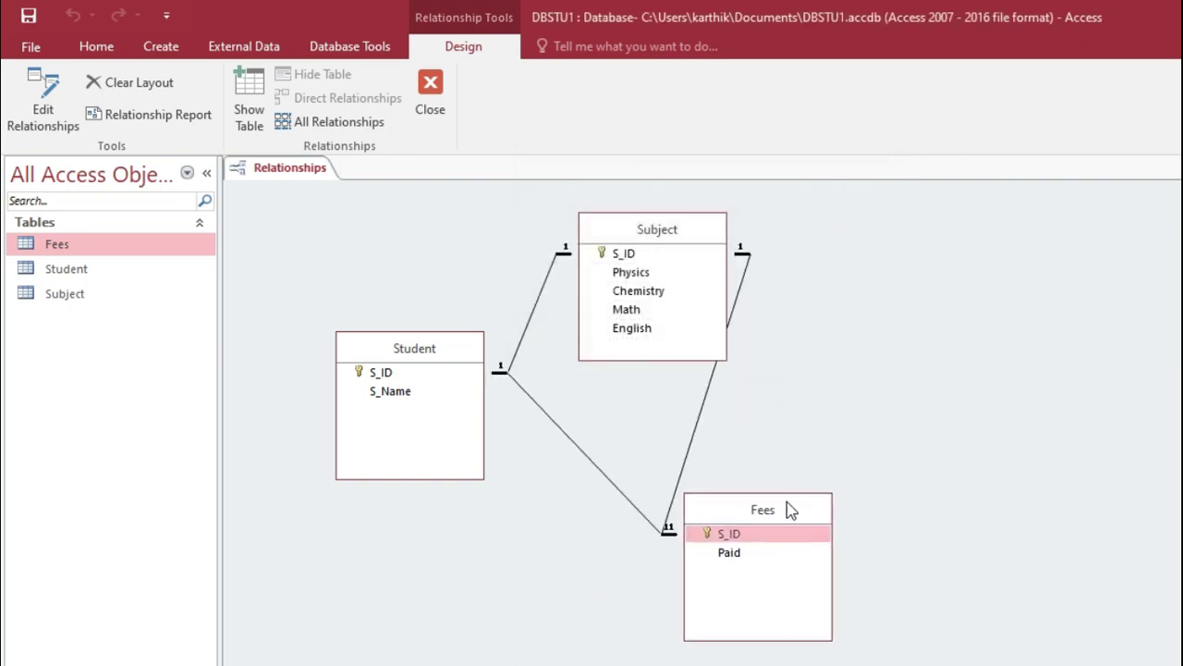
left_click(676, 479)
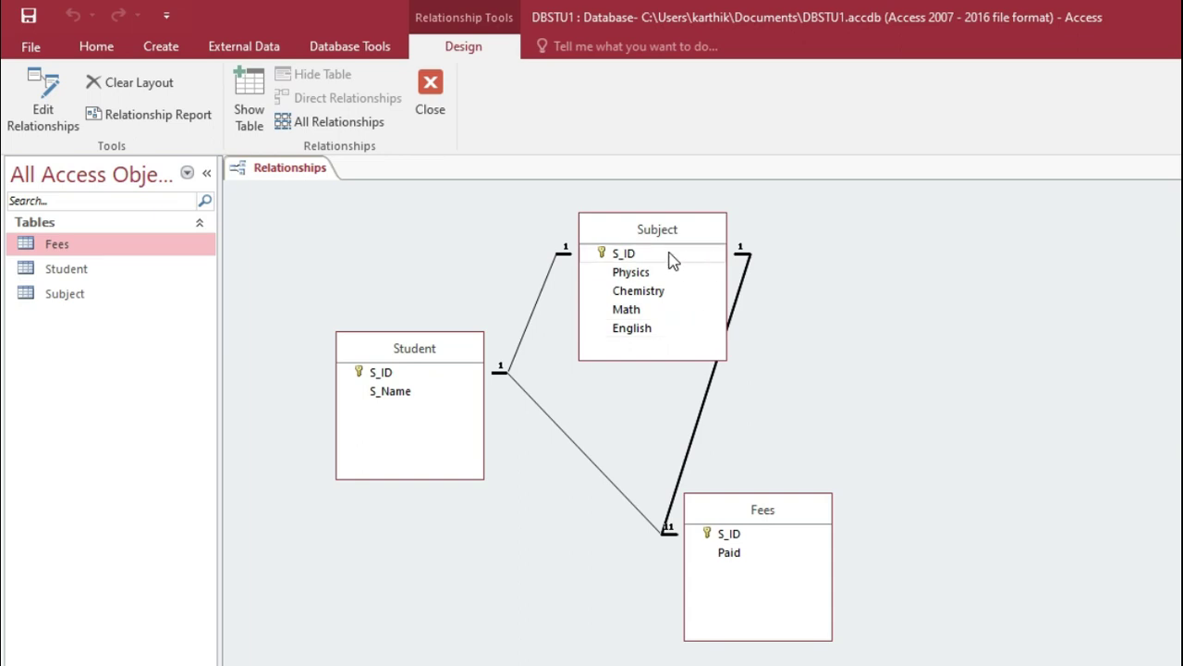
right_click(285, 176)
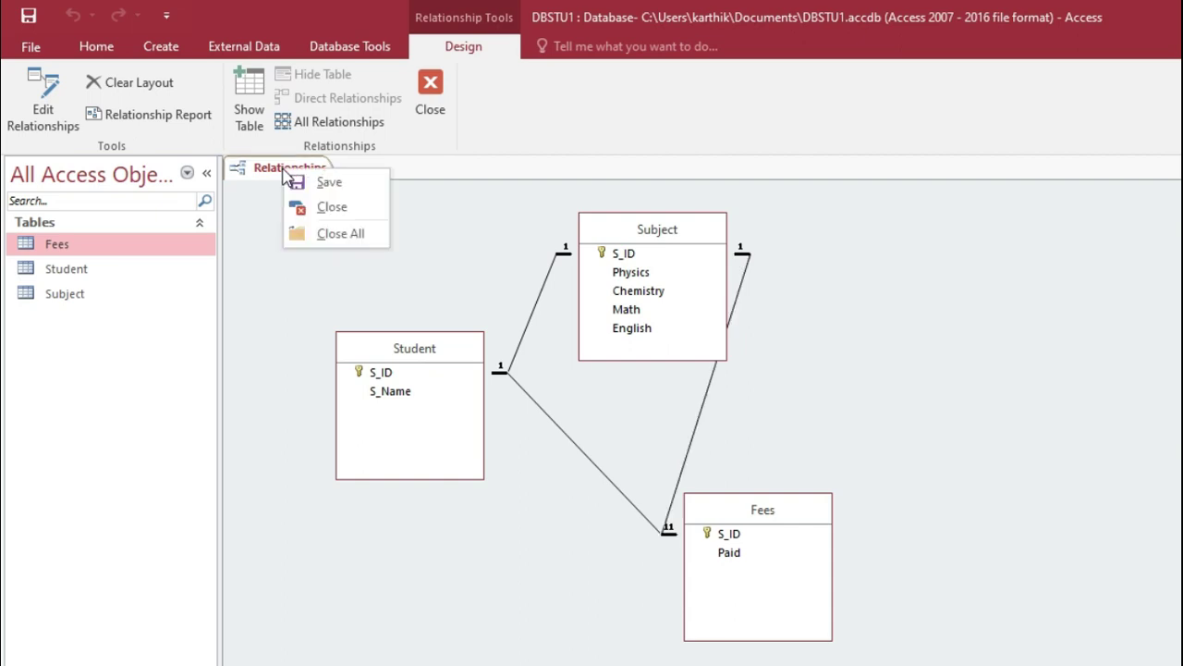
left_click(292, 181)
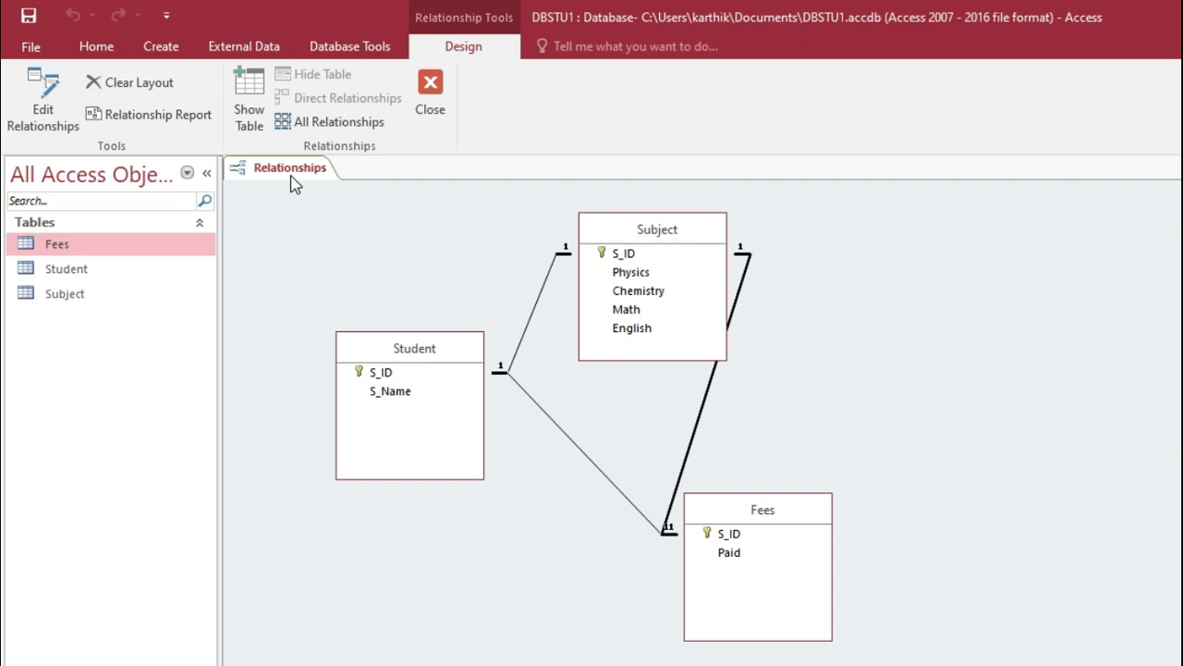
Generate a relationship report of the three linked tables and close its print preview
left_click(139, 118)
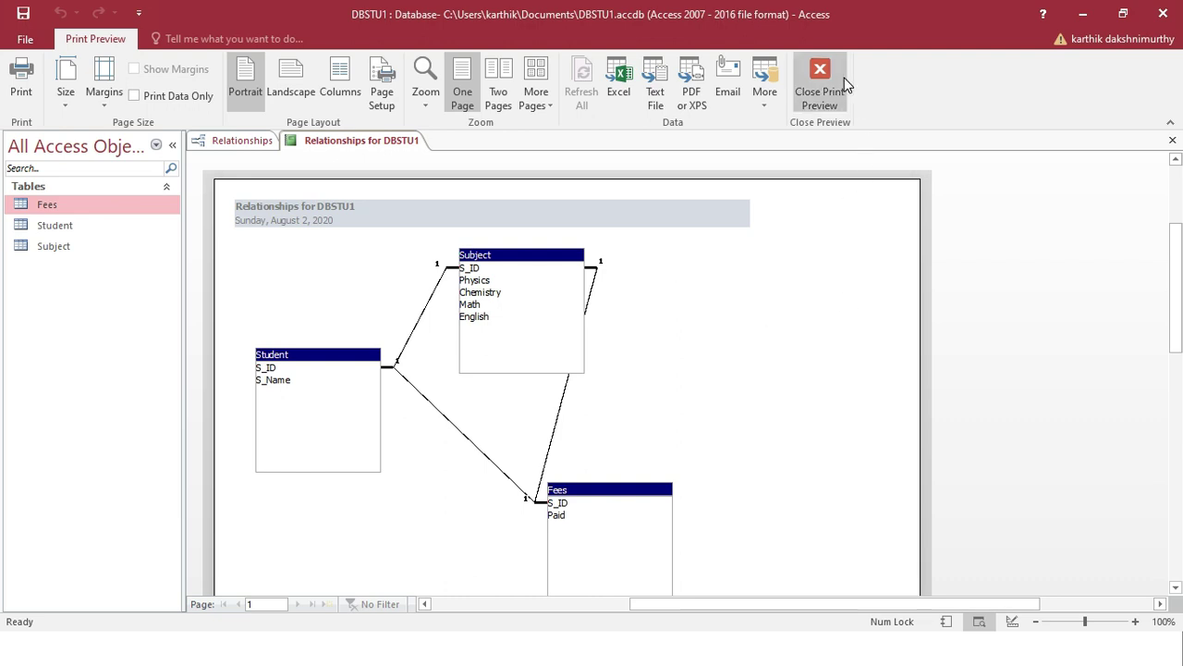
left_click(837, 77)
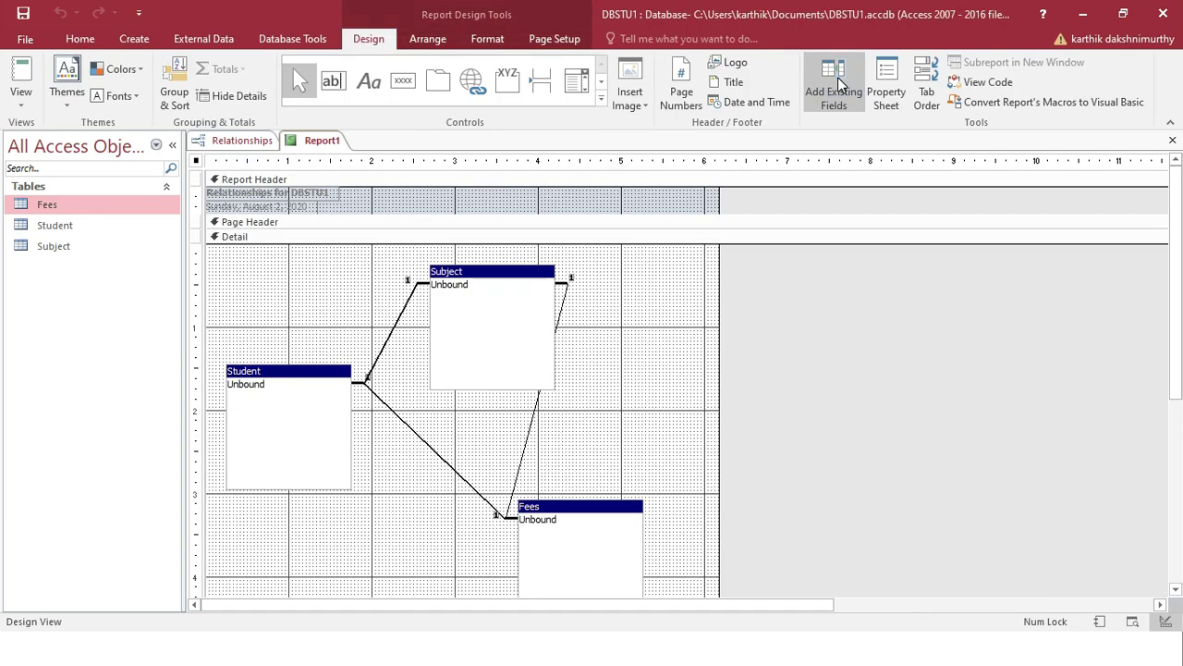